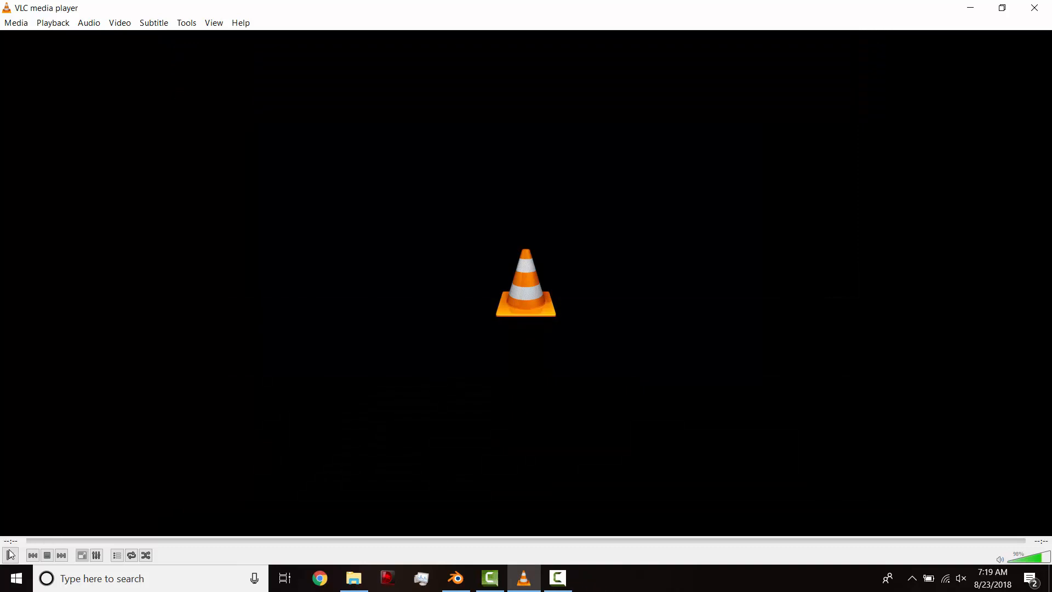
Play the rendered bouncing-ball video in VLC, close the player, and switch to Blender.
left_click(9, 555)
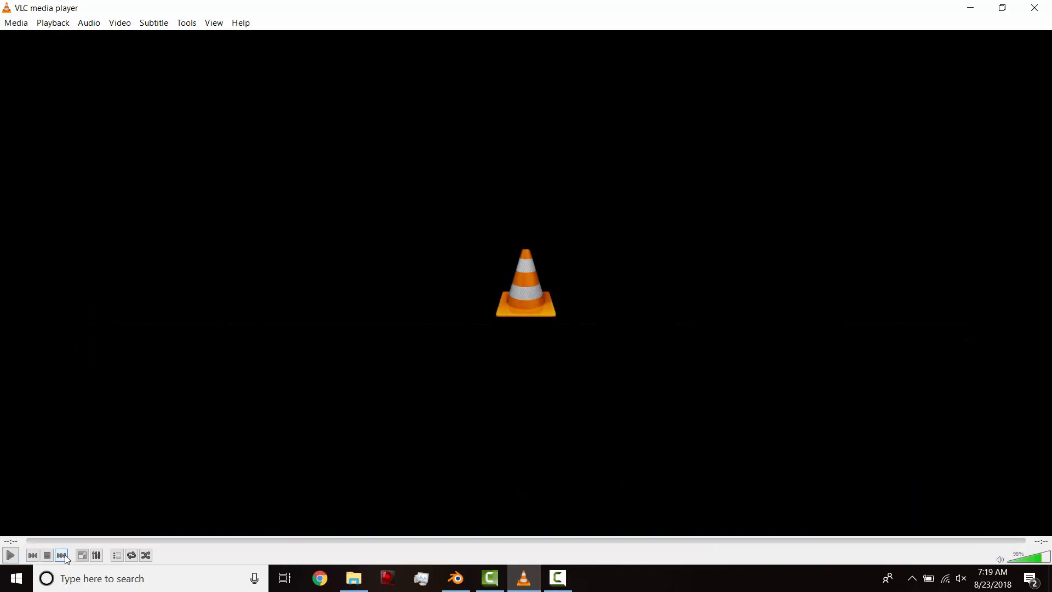
left_click(66, 558)
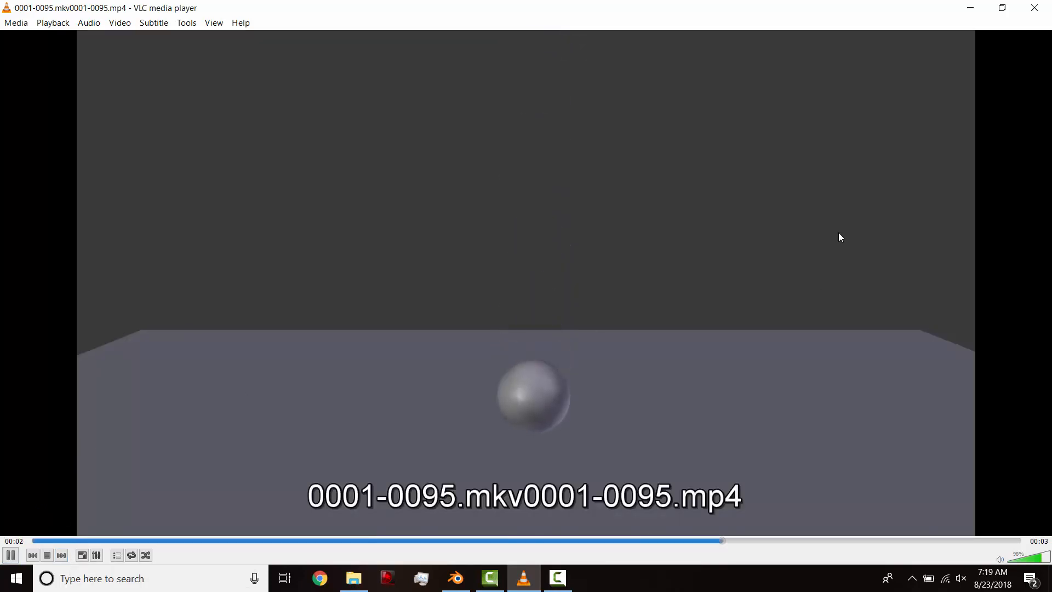
left_click(1035, 8)
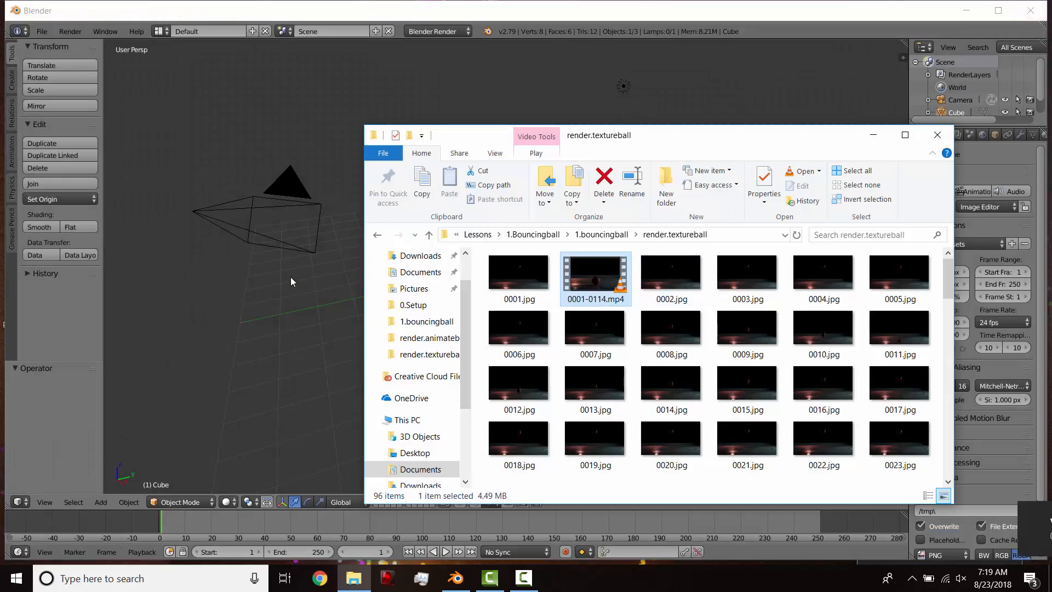
left_click(306, 329)
left_click(306, 328)
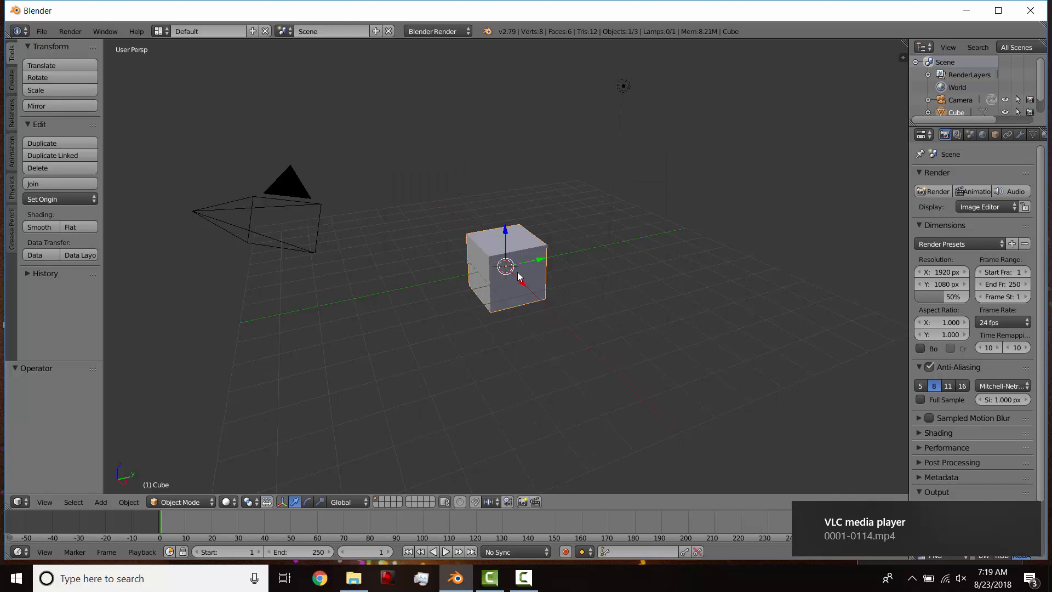
Start the Screencast Keys display and delete the default cube.
key("n")
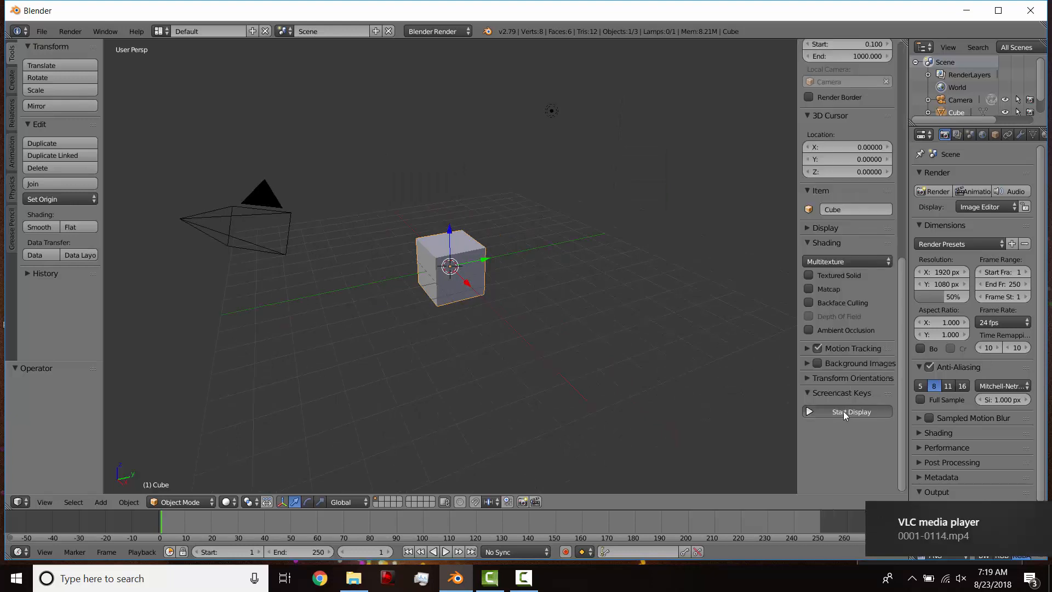
left_click(844, 411)
key("x")
left_click(465, 300)
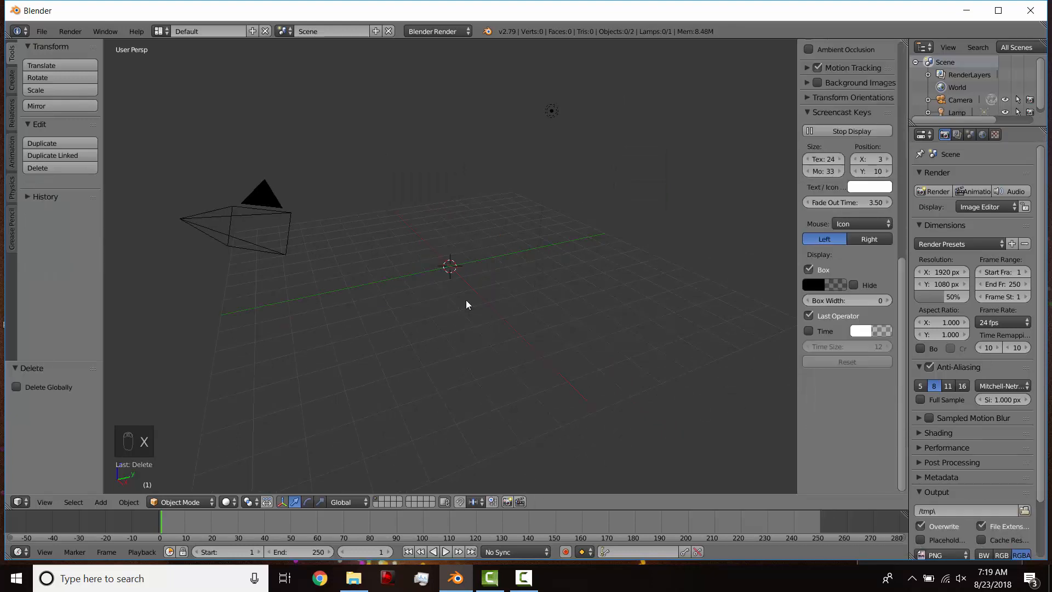
Add a UV sphere at the origin and shade it smooth.
key("shift+a")
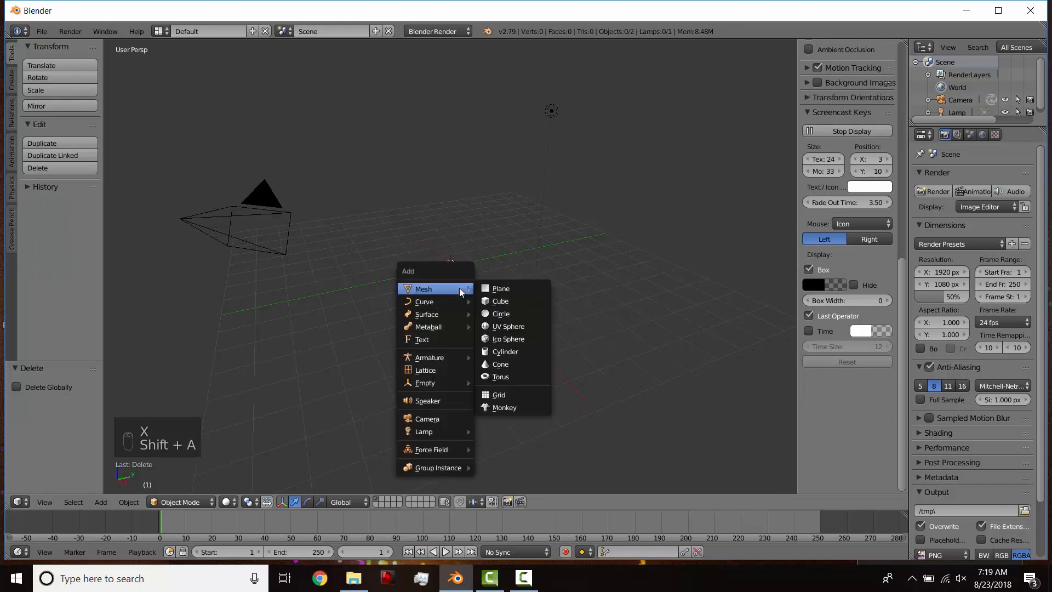
left_click(501, 327)
scroll(493, 274, "up", 5)
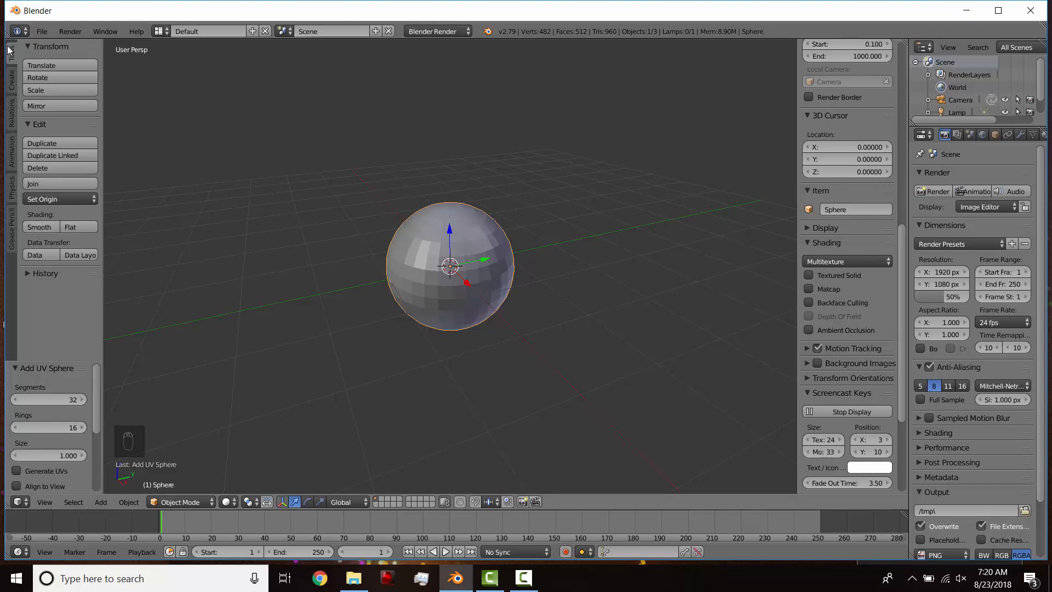
left_click(44, 223)
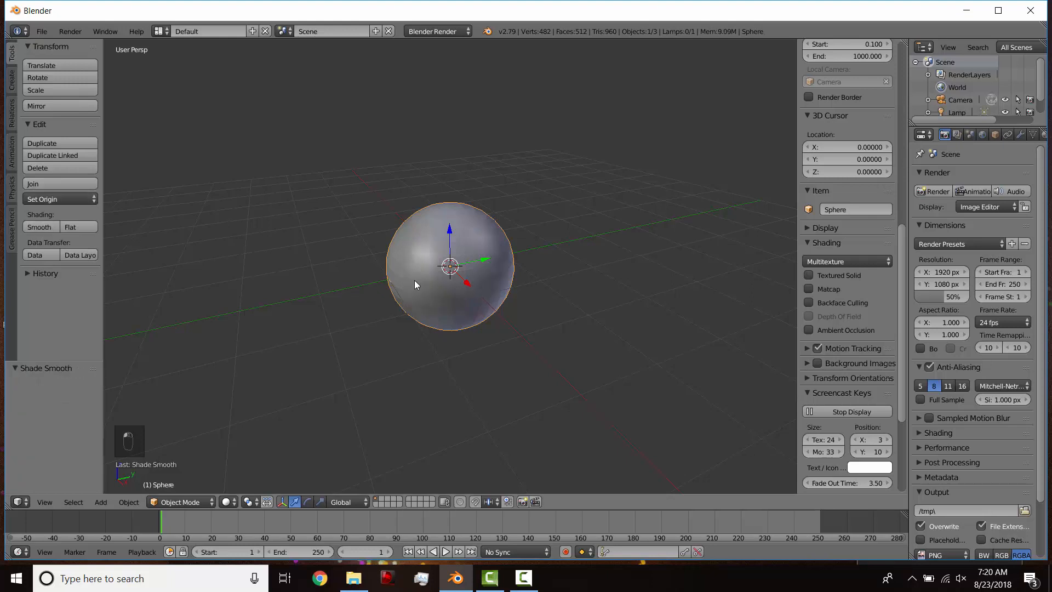
scroll(413, 281, "down", 2)
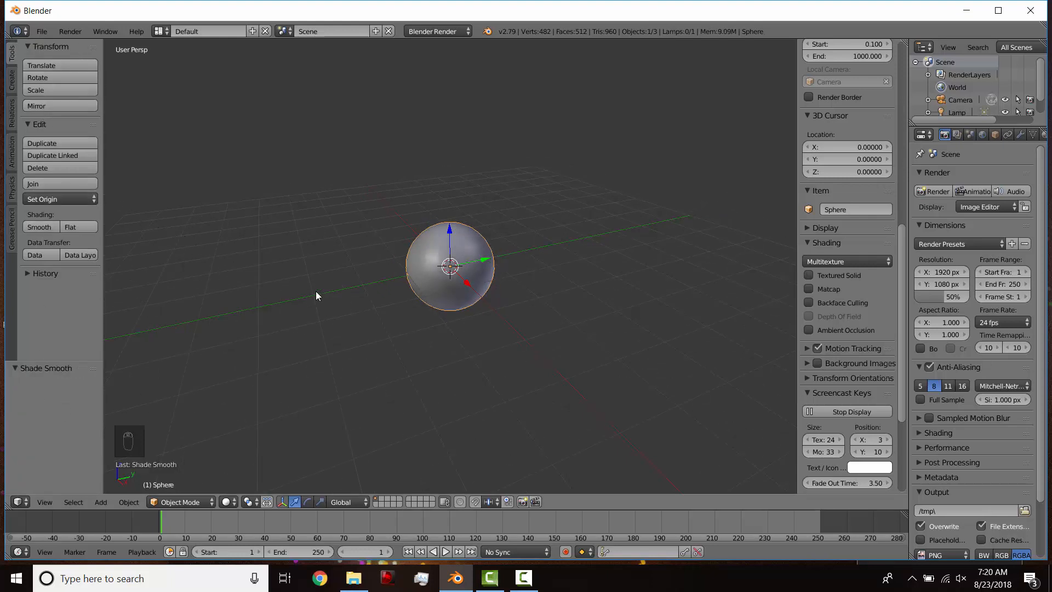
Hide the tool shelf and switch to the front orthographic view, keeping the sphere's transform properties displayed.
key("t")
scroll(818, 254, "up", 10)
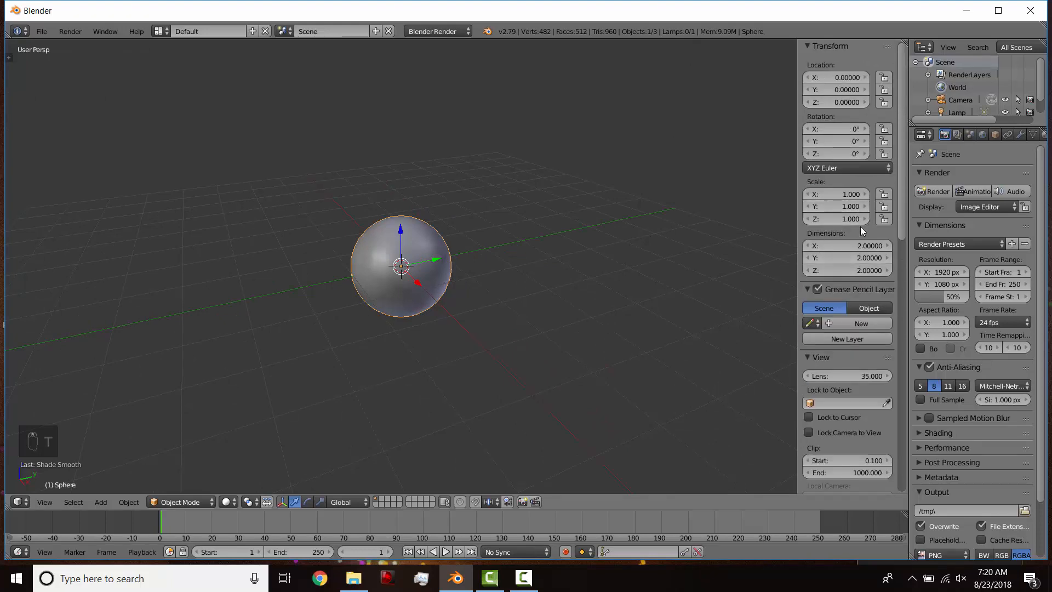
key("n")
key("n")
key("n")
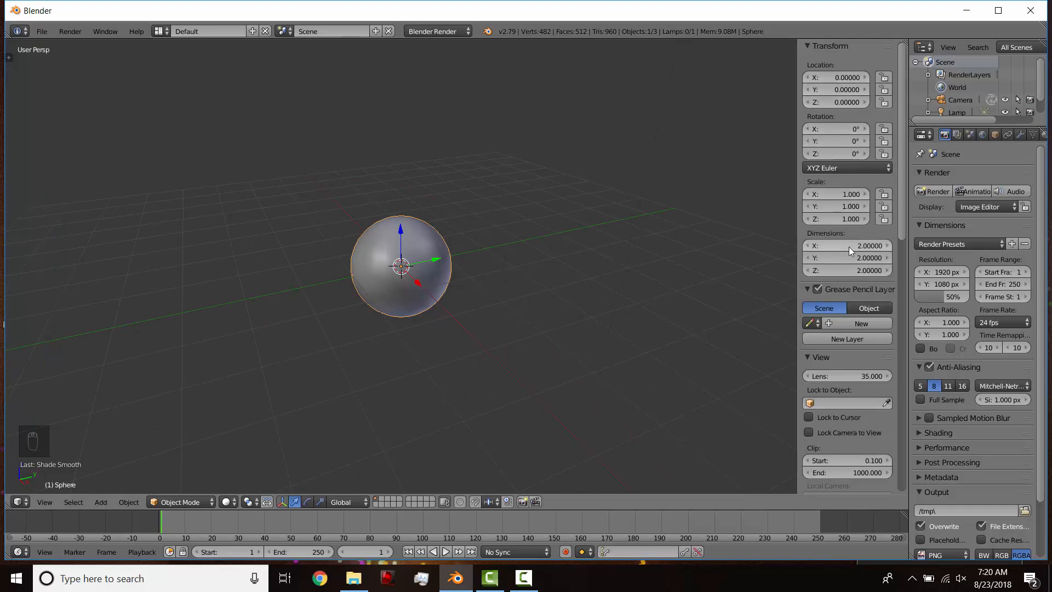
key("KP_1")
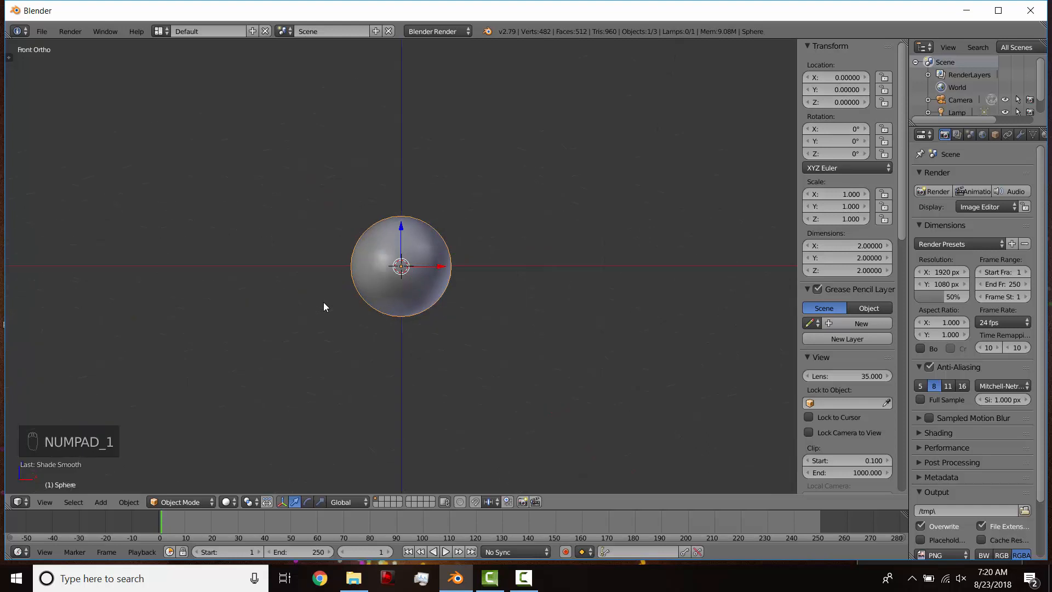
Try scaling the sphere down about its centre origin to about half size.
scroll(442, 269, "down", 4)
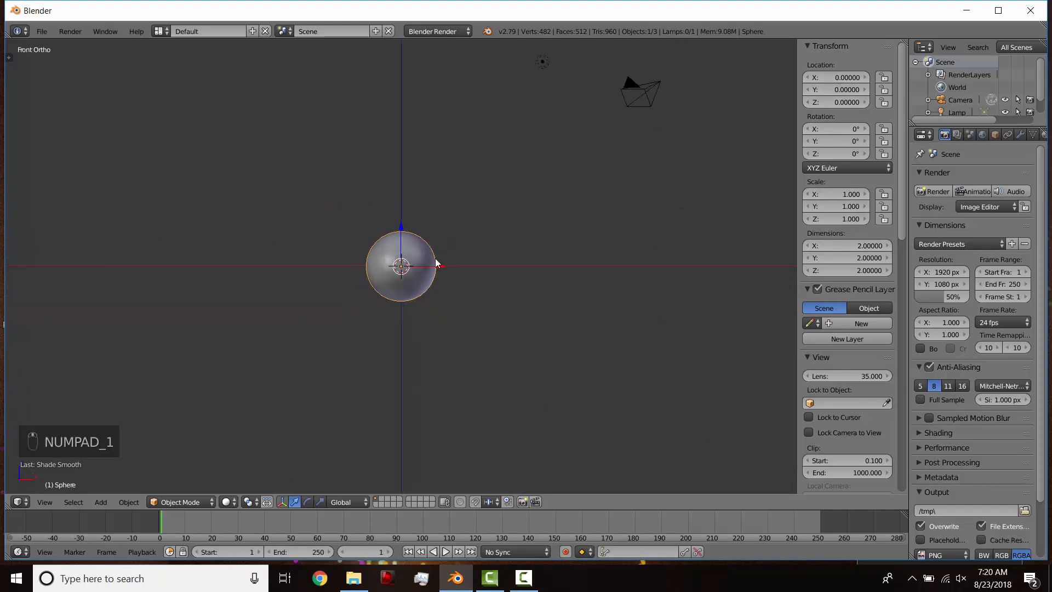
middle_click_drag(433, 248, 439, 294, "shift")
scroll(429, 350, "up", 2)
scroll(434, 343, "up", 1)
key("s")
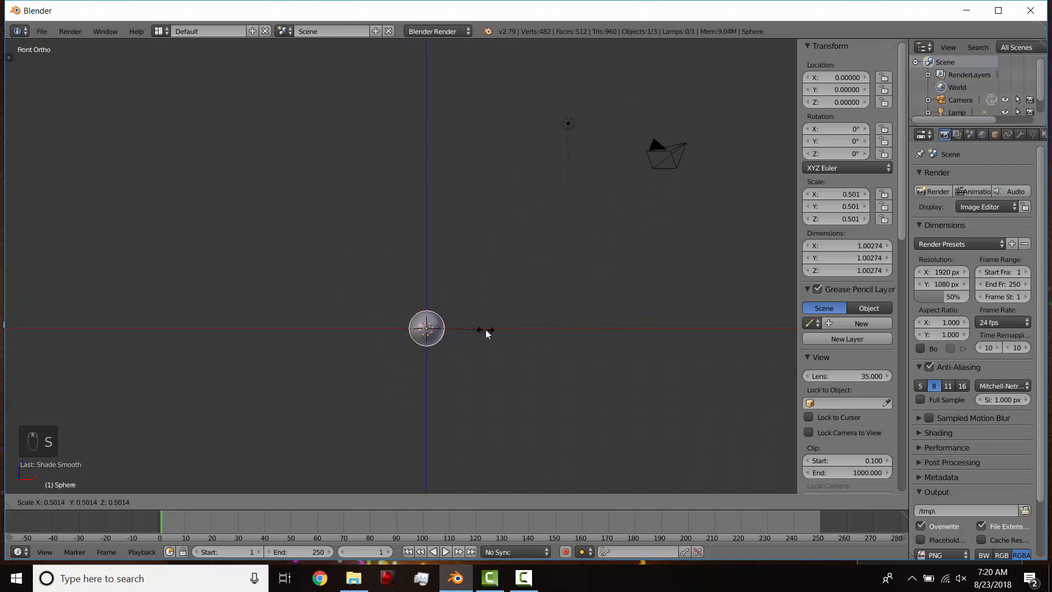
right_click(491, 334)
In Edit Mode, raise the sphere's whole mesh about 1 unit along Z so its origin sits at its base, and return to Object Mode.
scroll(452, 353, "up", 3)
middle_click_drag(456, 345, 415, 302, "shift")
left_click(183, 502)
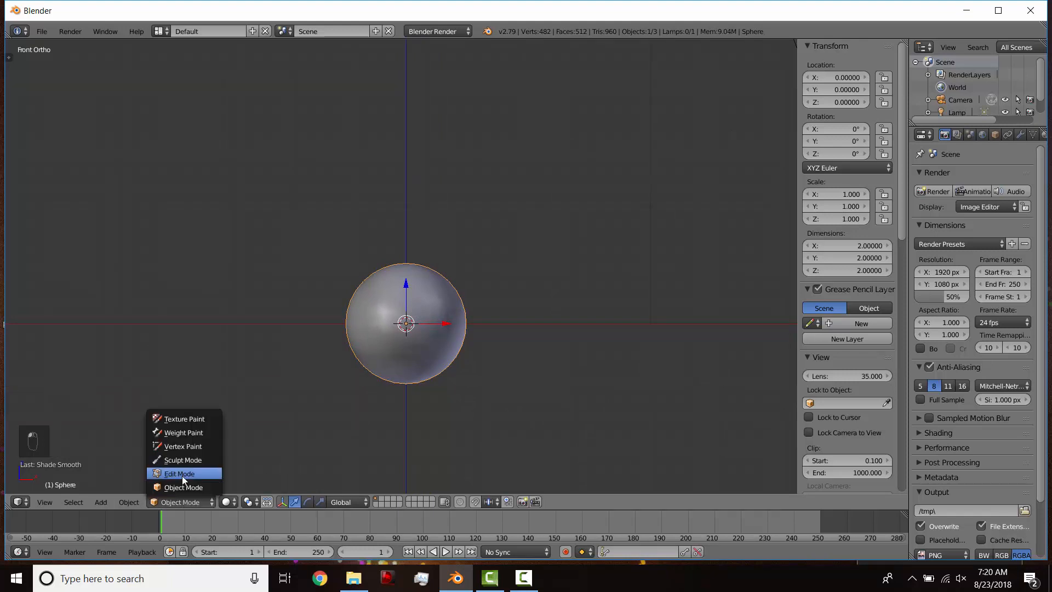
left_click(182, 475)
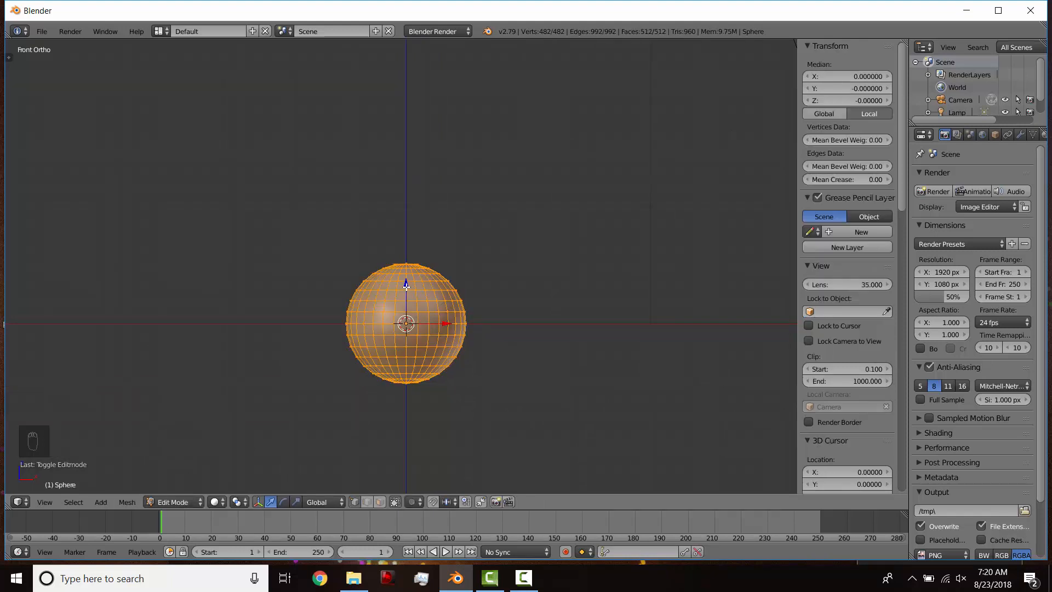
left_click_drag(406, 285, 415, 225)
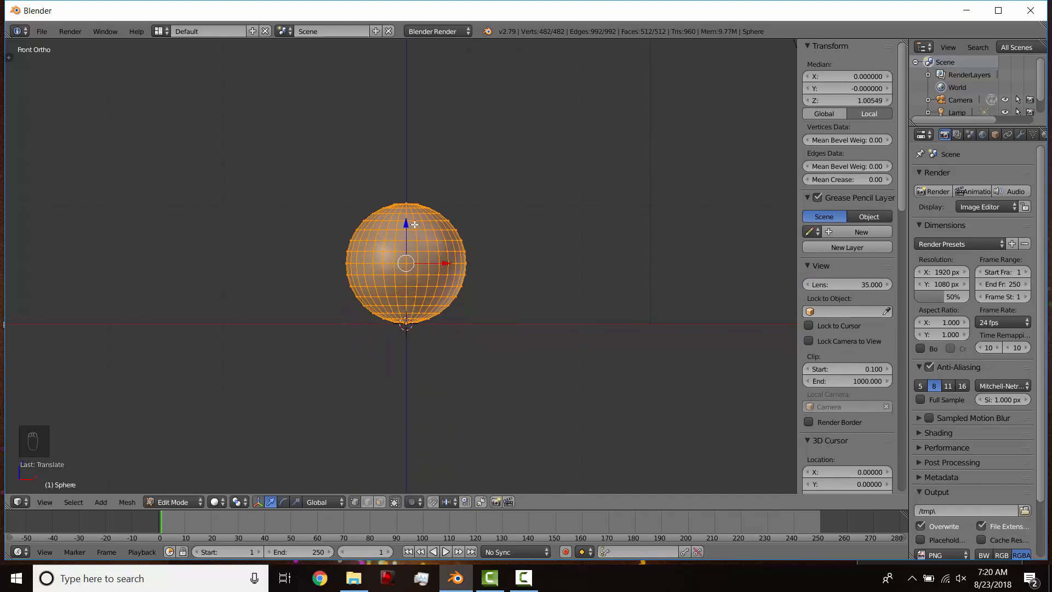
left_click(172, 502)
left_click(172, 485)
Try squashing the sphere along Z from its base origin.
key("s")
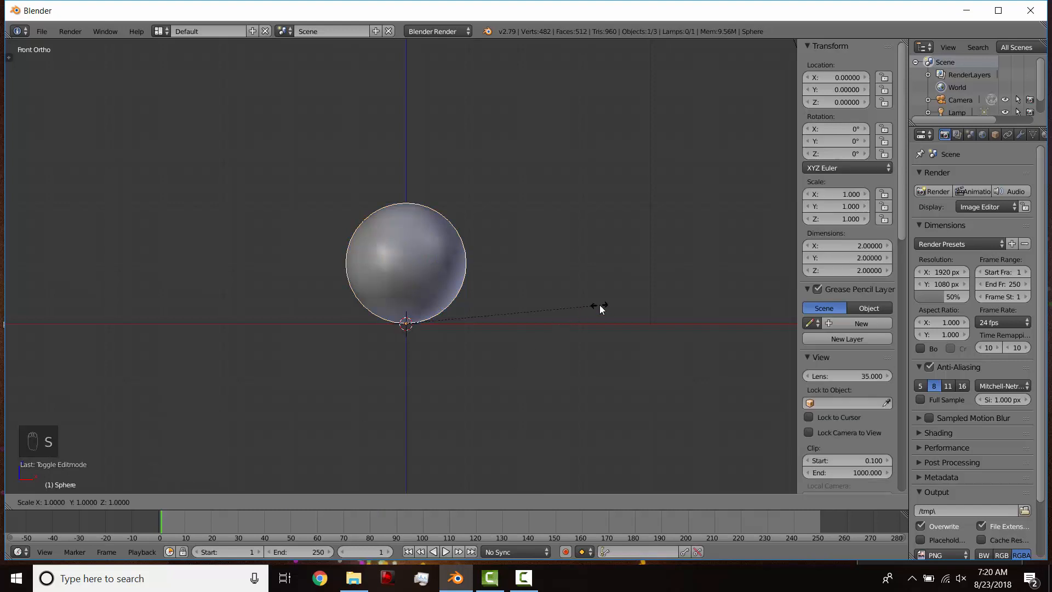
key("z")
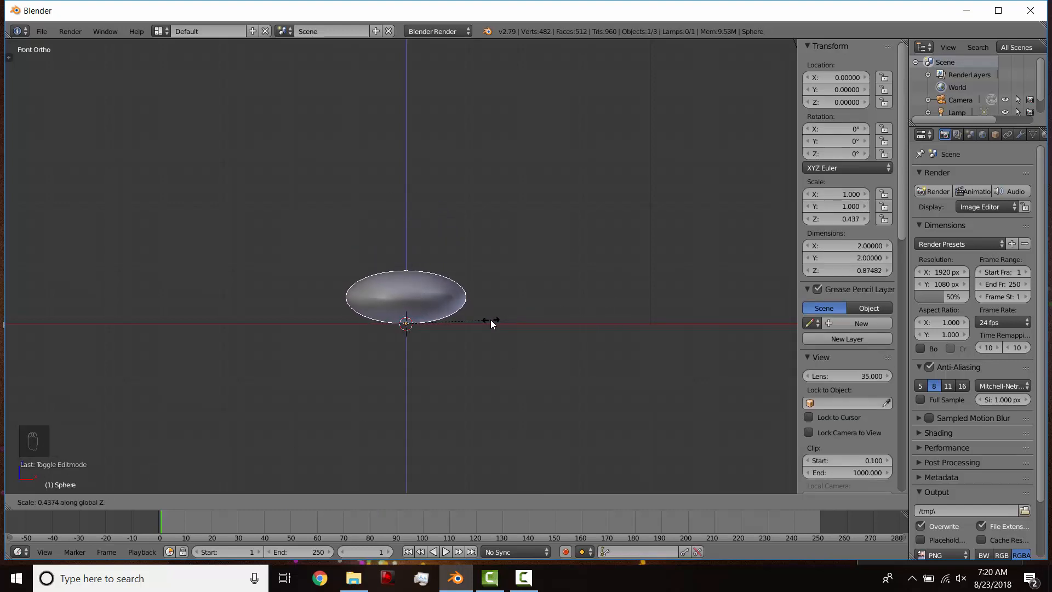
key("Escape")
Move the sphere up along the Z axis and set its Z location to 9.
scroll(466, 225, "down", 2)
middle_click_drag(465, 225, 466, 327, "shift")
scroll(465, 279, "down", 2)
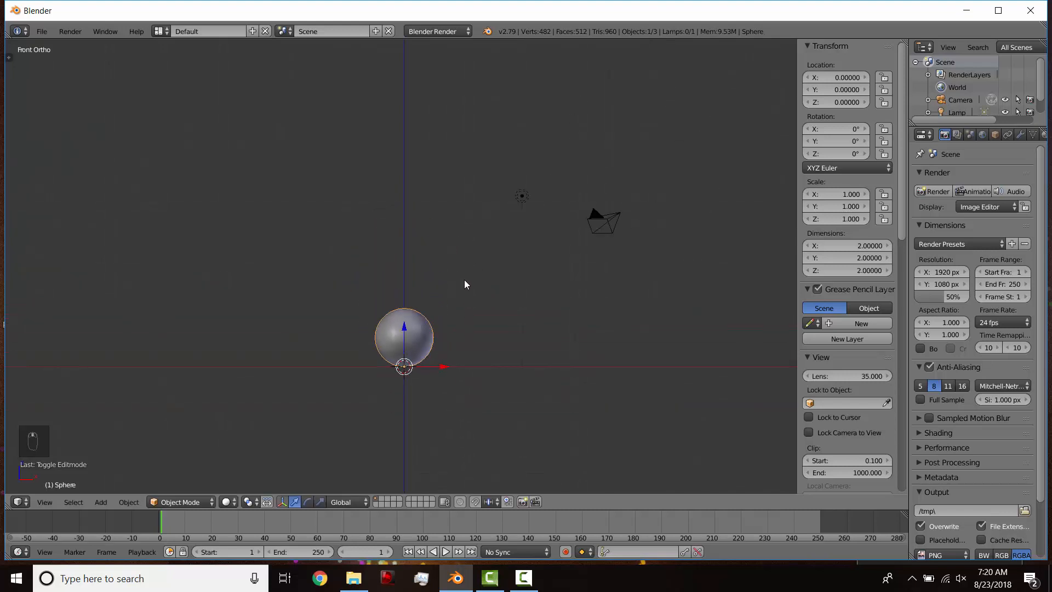
middle_click_drag(464, 279, 488, 360, "shift")
scroll(471, 329, "down", 3)
key("g")
key("z")
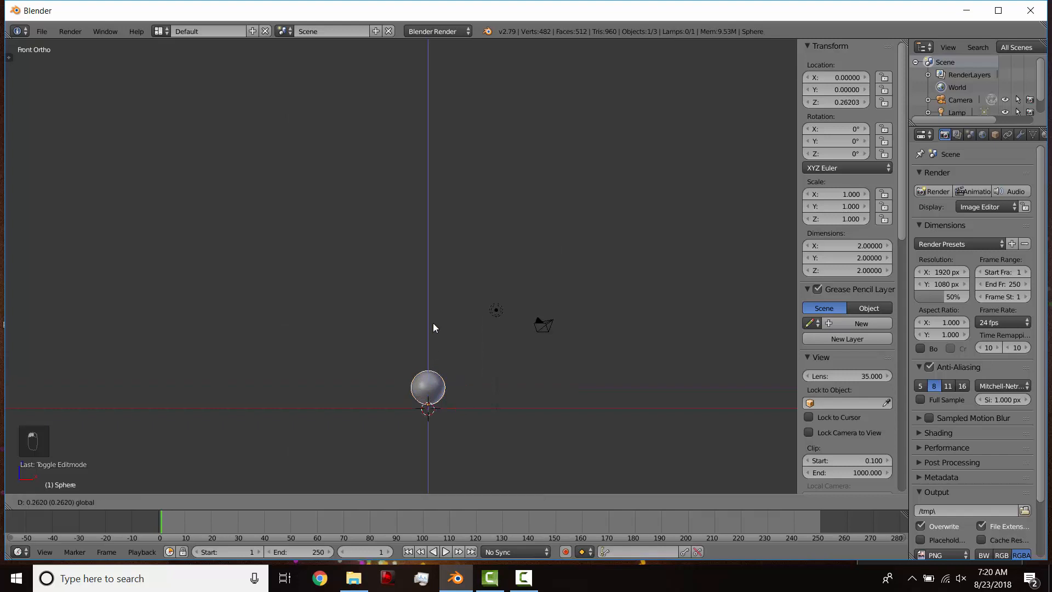
left_click(440, 220)
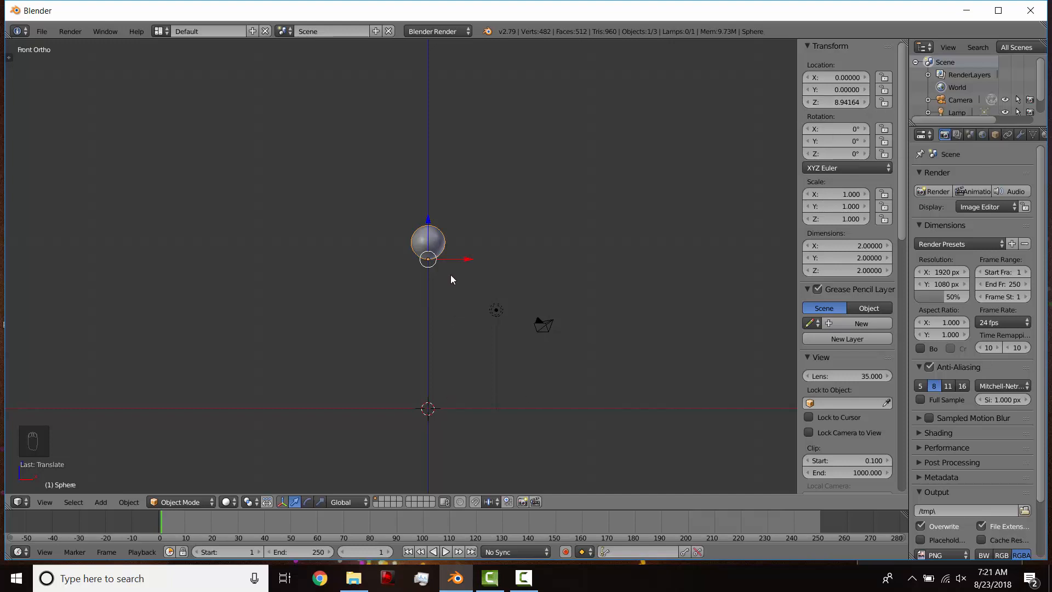
left_click(825, 102)
type("9")
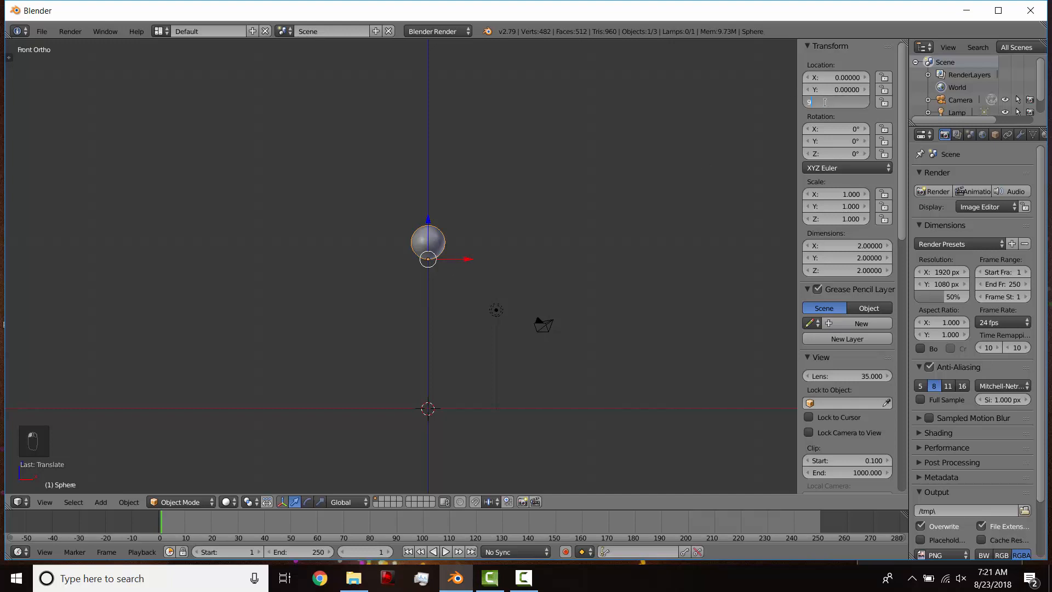
key("Return")
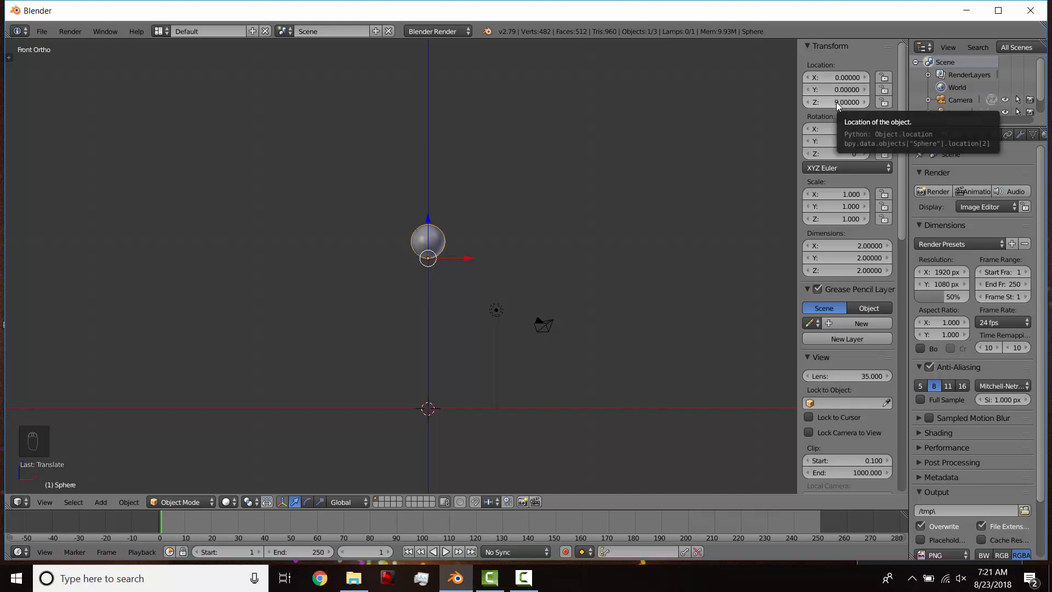
Try keyframing all location axes, and instead insert a single keyframe on the sphere's Z location at frame 1.
key("i")
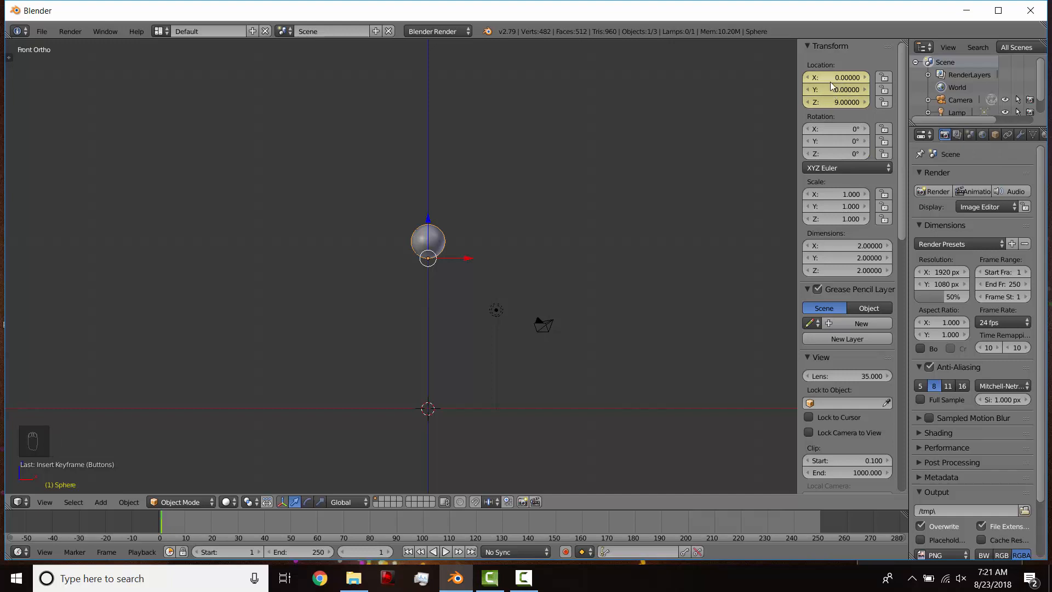
key("ctrl+z")
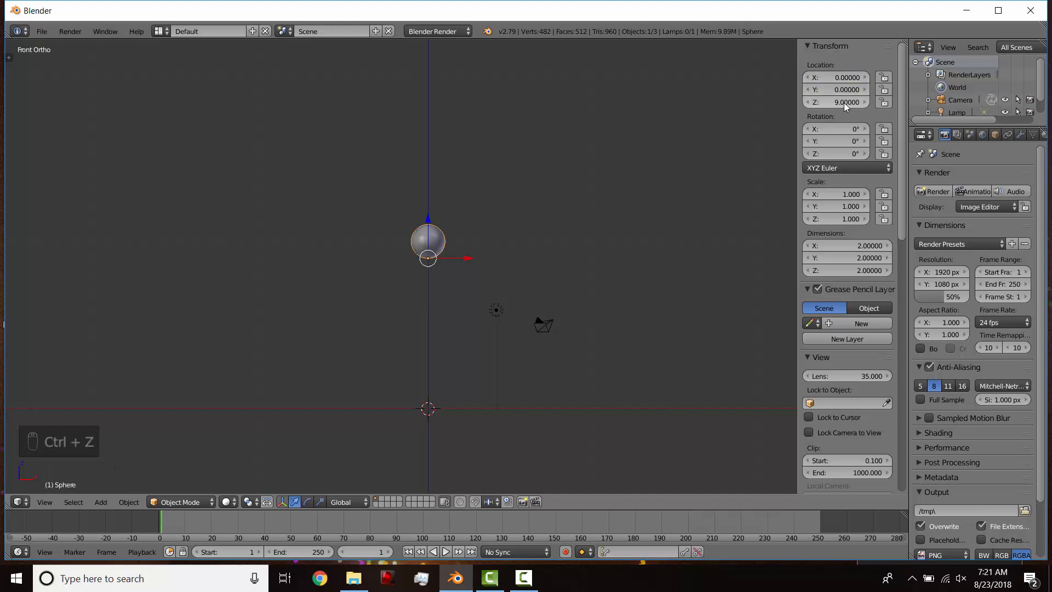
right_click(842, 102)
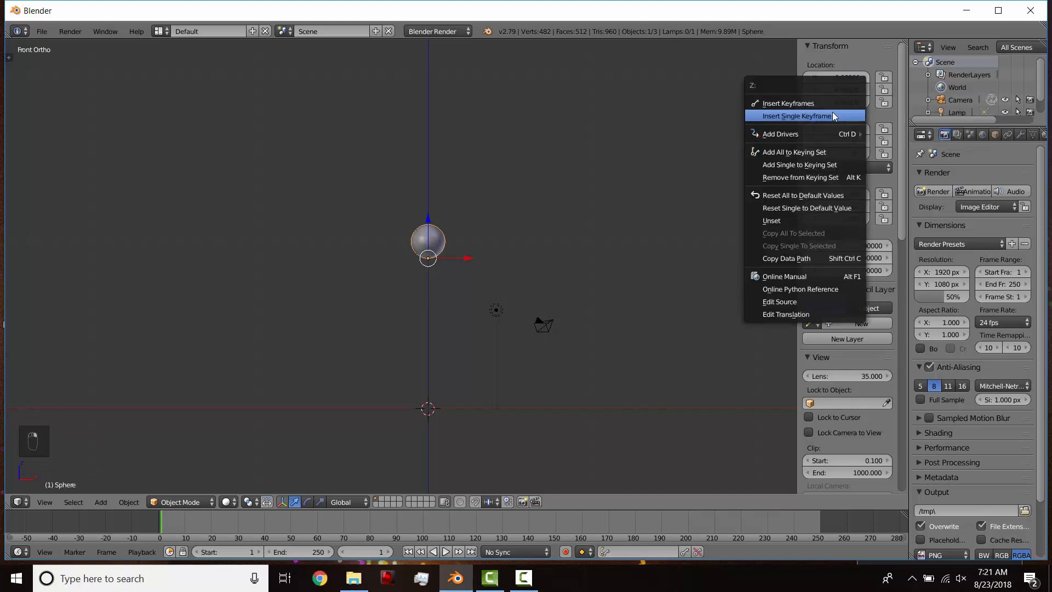
left_click(833, 113)
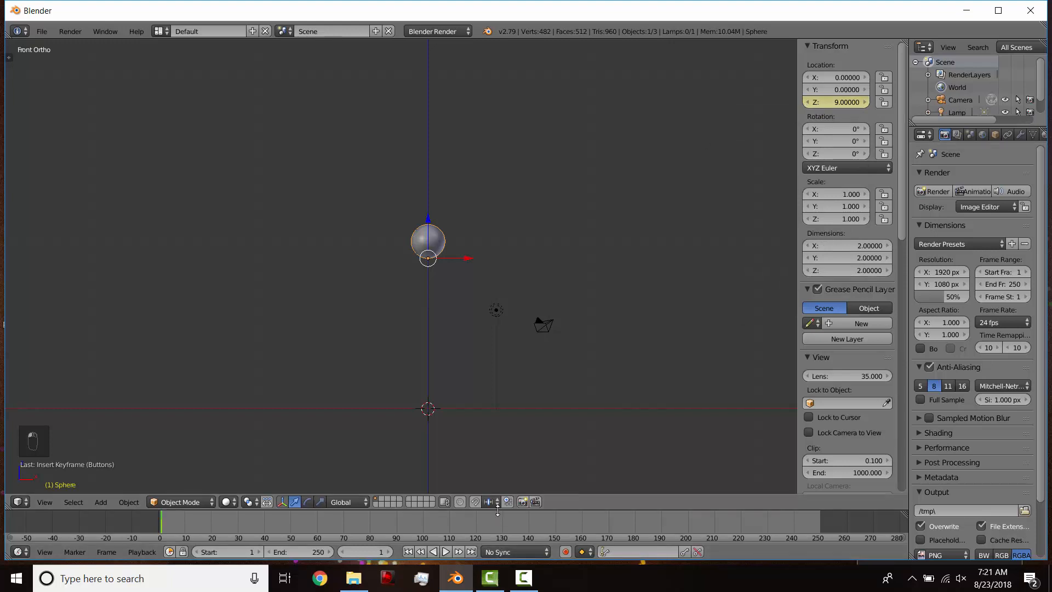
Enlarge the timeline area, split it in two, and change the upper part to a Dope Sheet.
left_click_drag(497, 511, 482, 356)
left_click(213, 482)
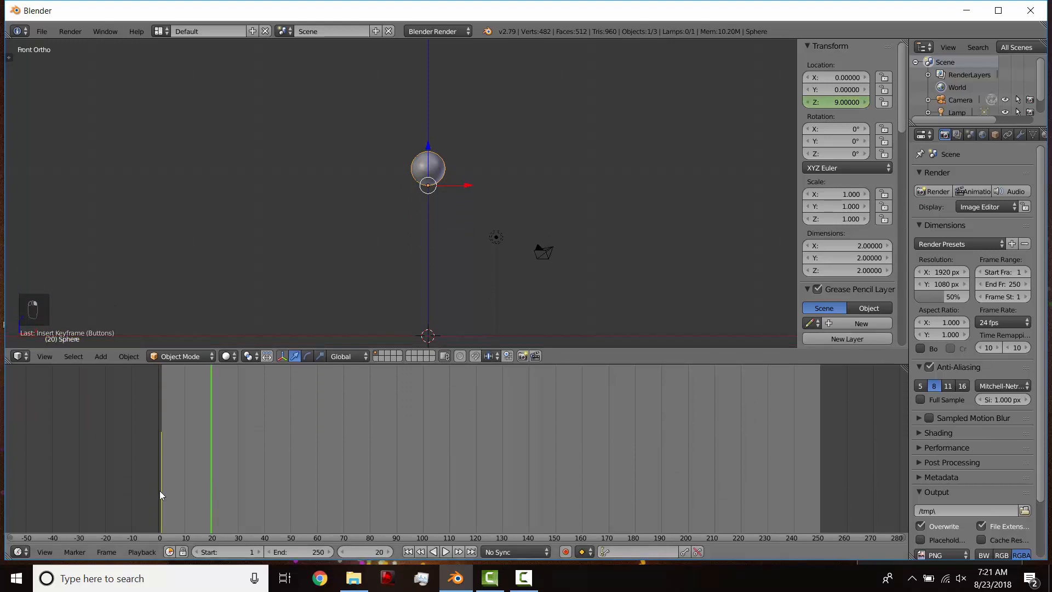
left_click_drag(235, 356, 238, 270)
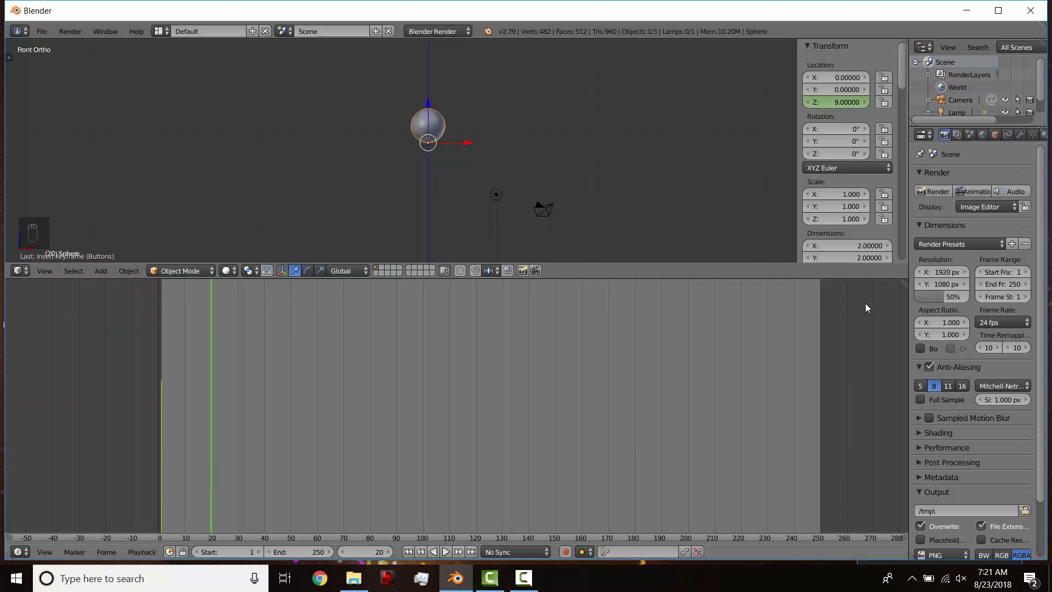
left_click_drag(901, 284, 854, 496)
left_click(22, 483)
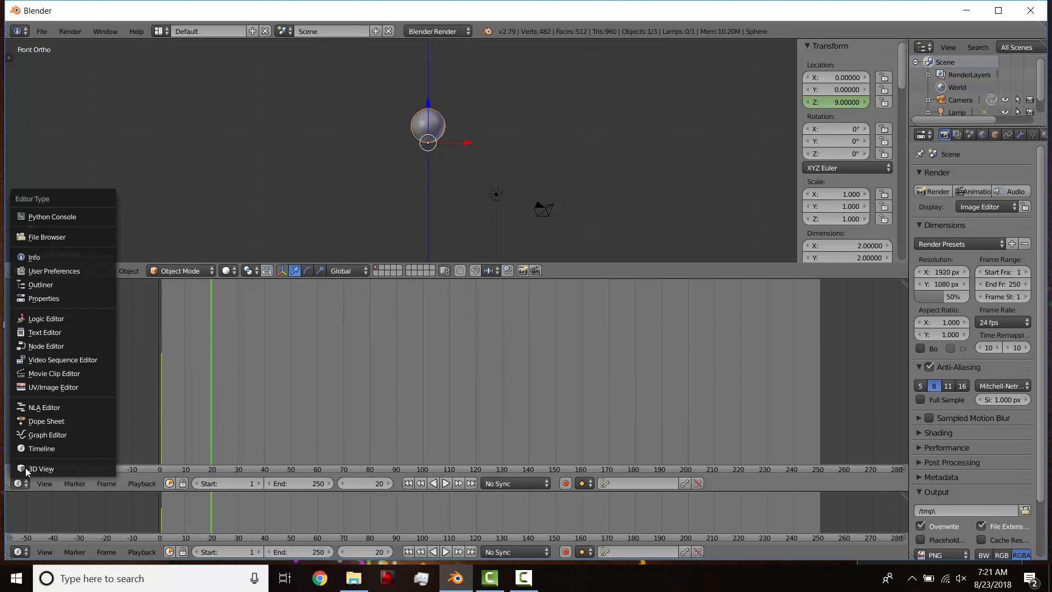
left_click(36, 425)
With the playhead at frame 14, turn off the Dope Sheet summary and collapse the SphereAction and Sphere channels.
left_click_drag(219, 339, 194, 340)
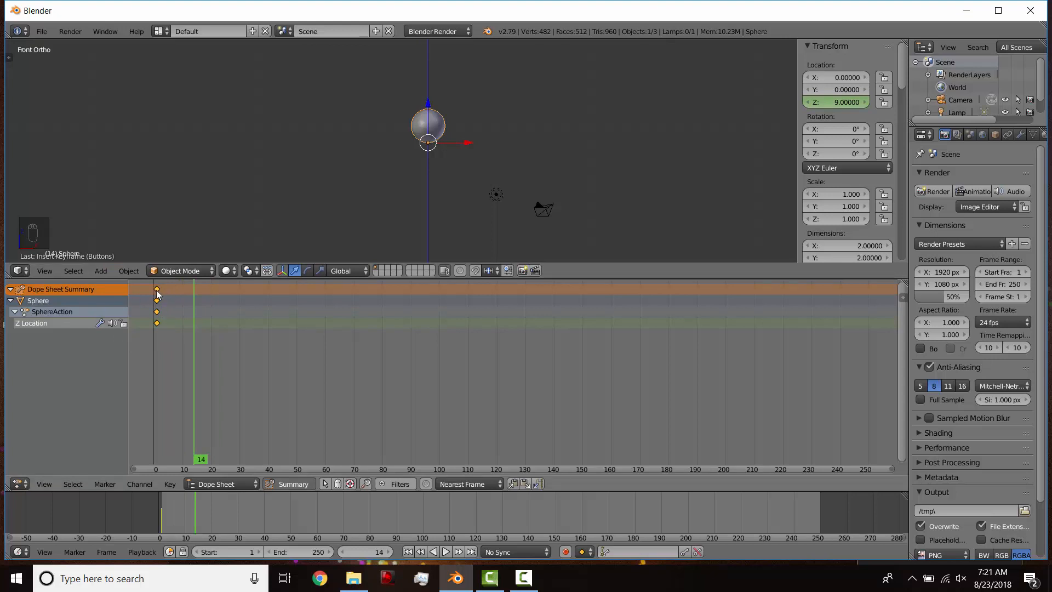
left_click(301, 487)
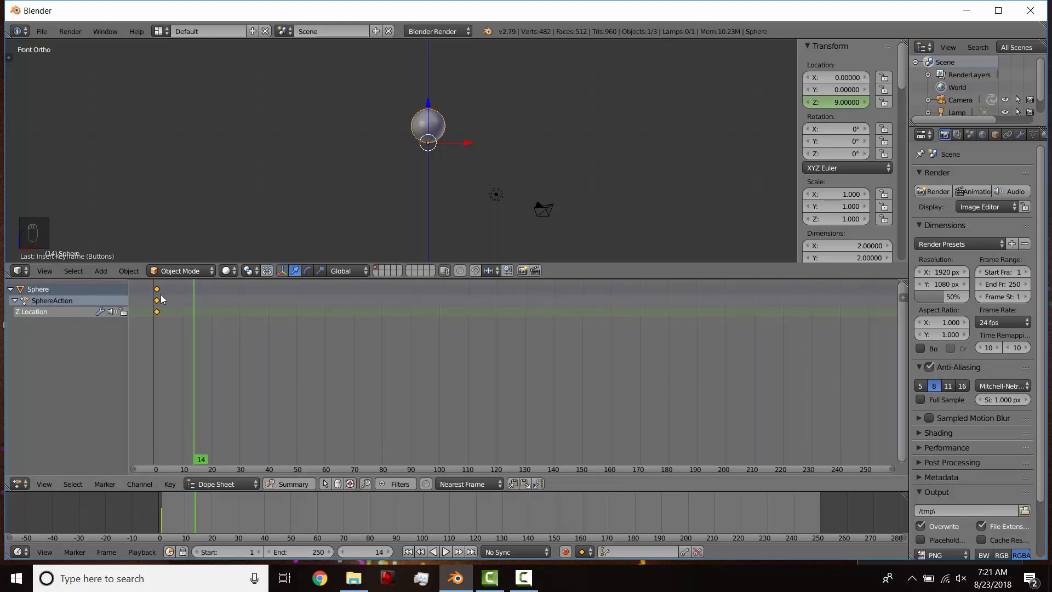
left_click(15, 300)
left_click(10, 289)
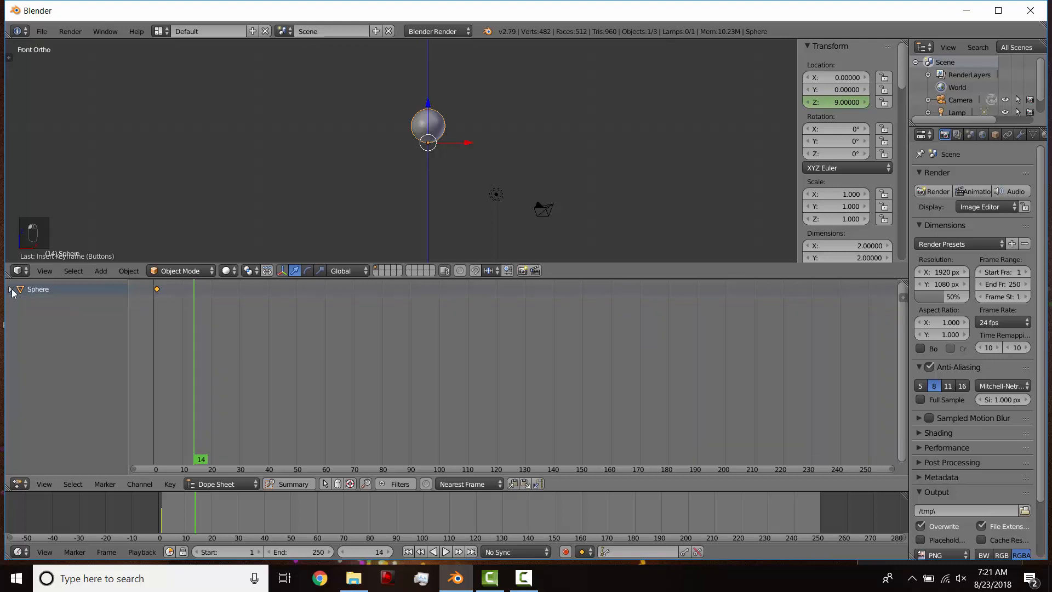
Expand the Sphere and SphereAction channels in the Dope Sheet and set the current frame to 10.
left_click(10, 289)
left_click(14, 301)
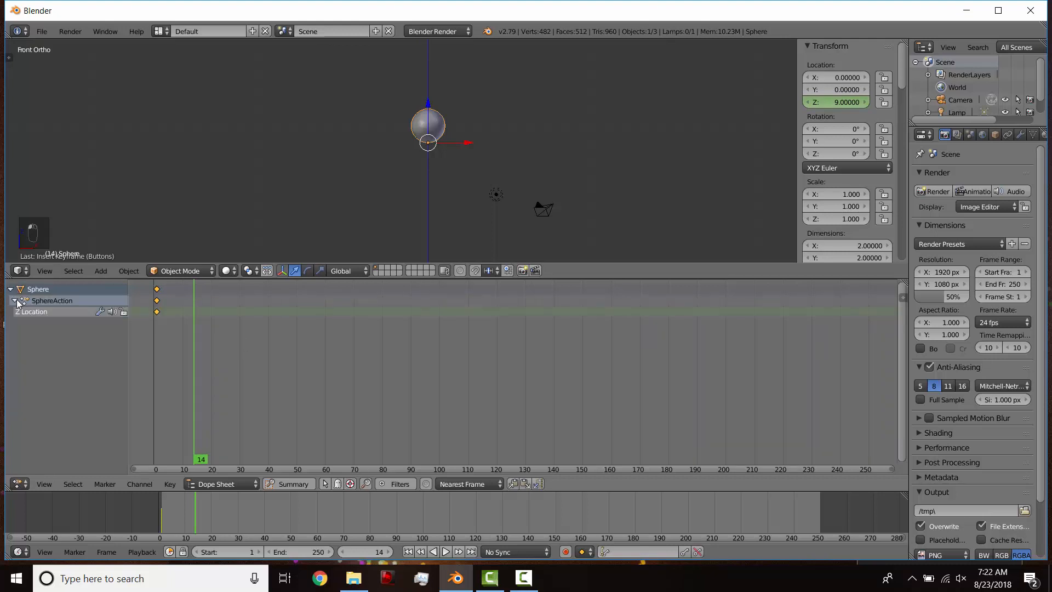
key("alt+a")
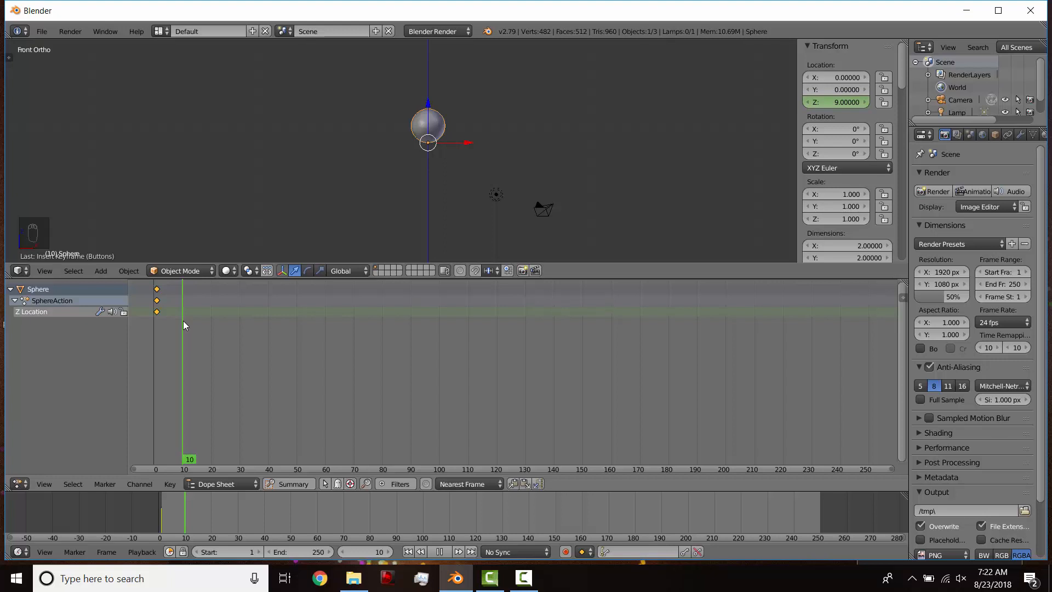
left_click_drag(183, 321, 180, 332)
left_click(372, 552)
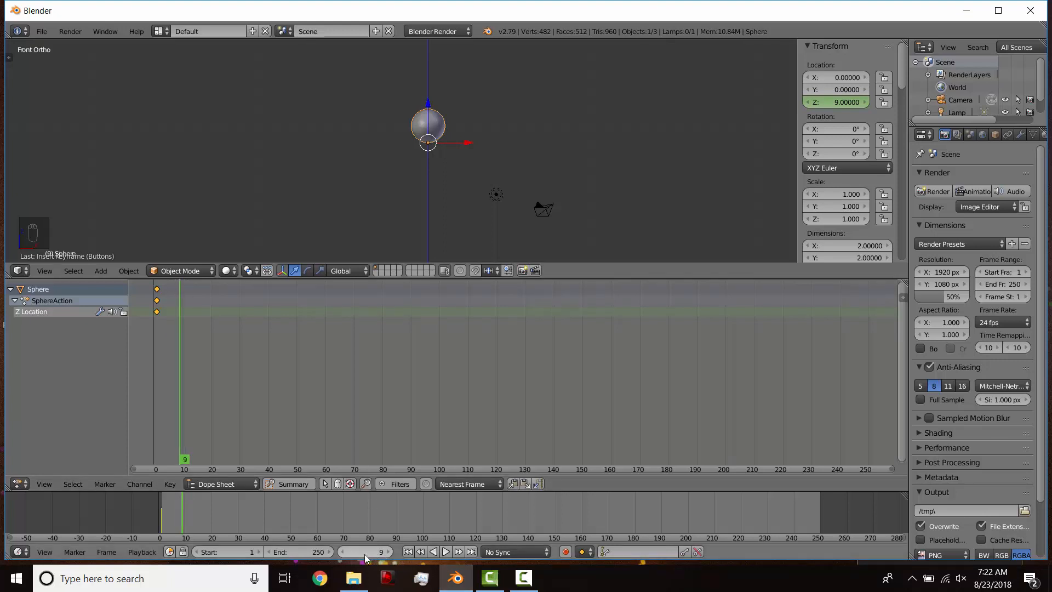
type("10")
key("Return")
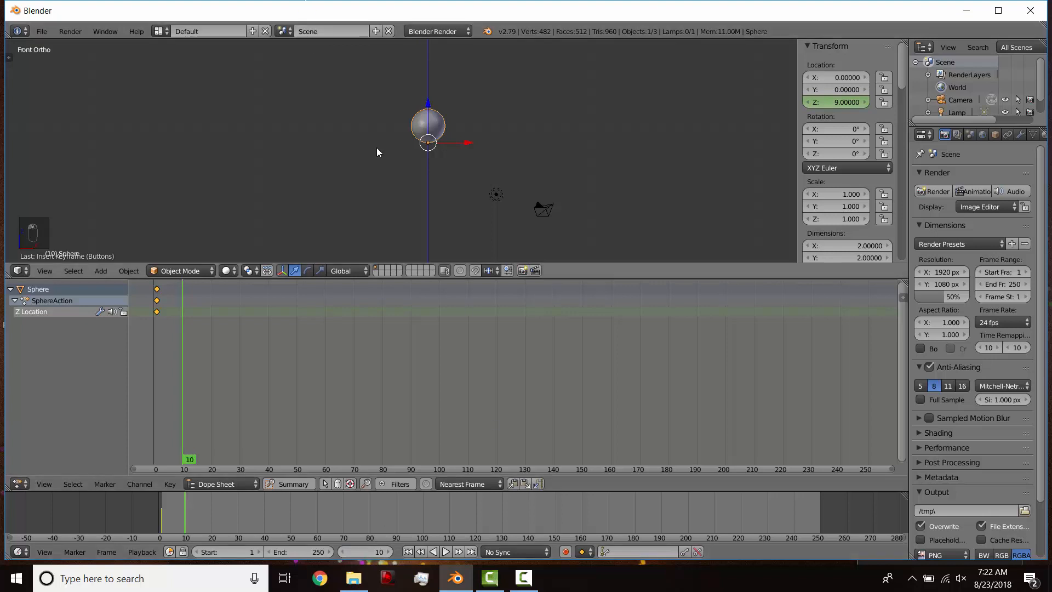
Lower the sphere along the Z axis, set its Z location to 0, and keyframe that value at frame 10.
scroll(376, 147, "down", 2)
key("g")
key("z")
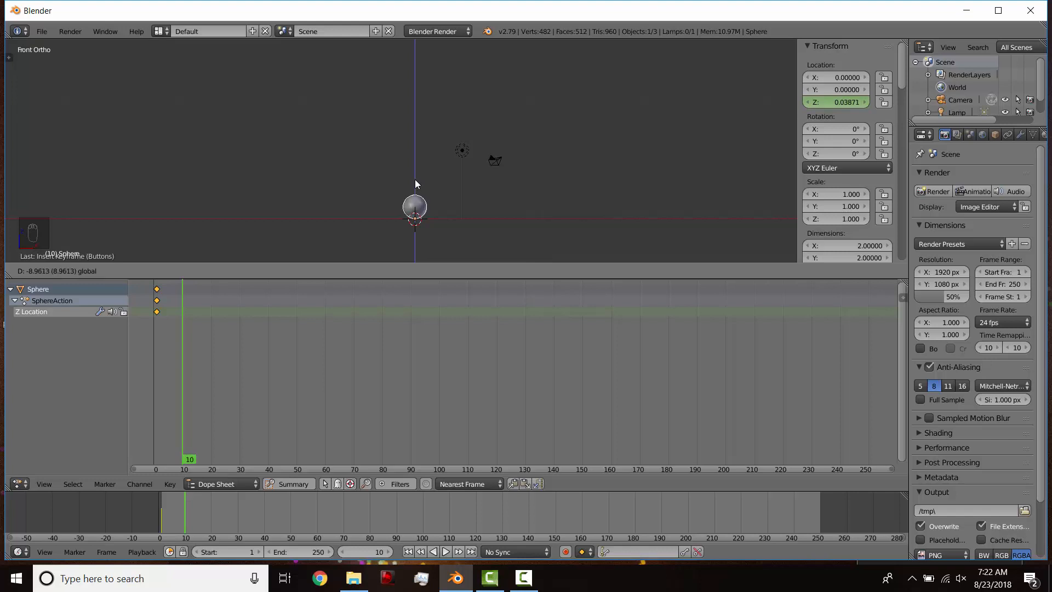
left_click(416, 185)
left_click(833, 102)
type("0")
key("Return")
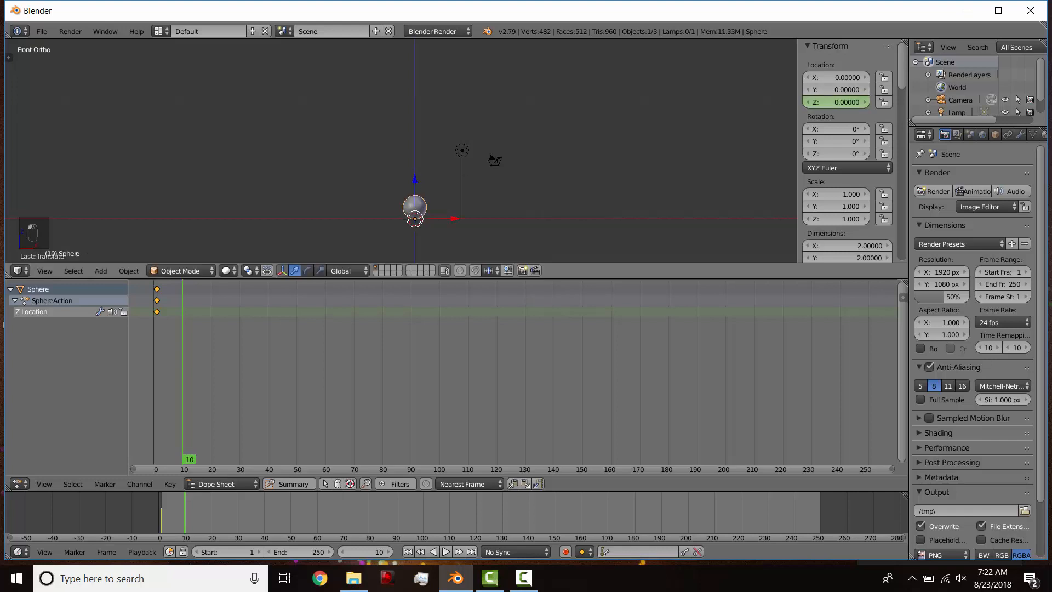
key("i")
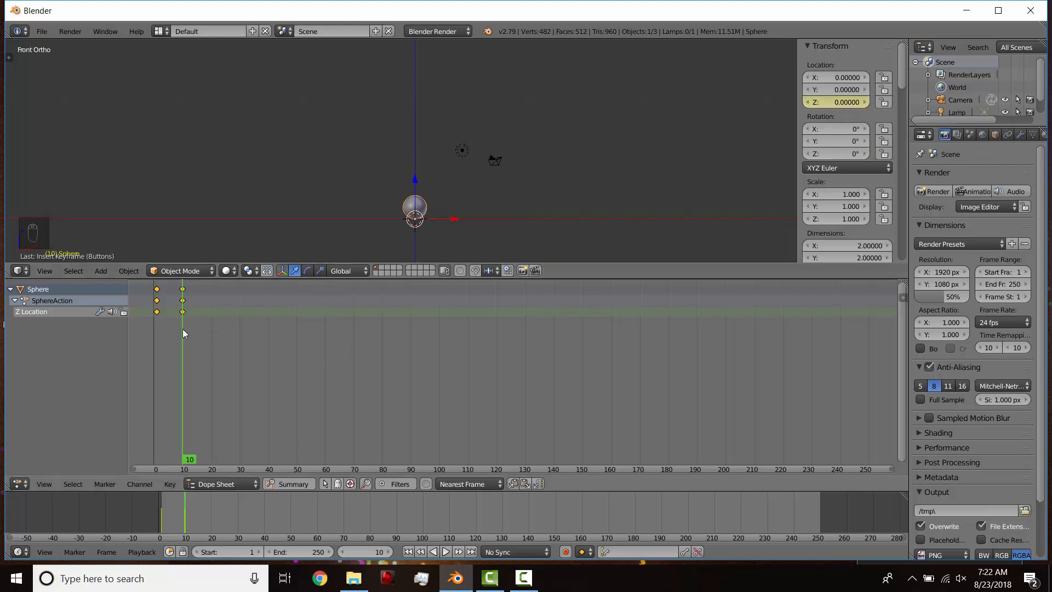
At frame 20, raise the sphere, set its Z location to 8, and insert a Z location keyframe.
left_click(373, 550)
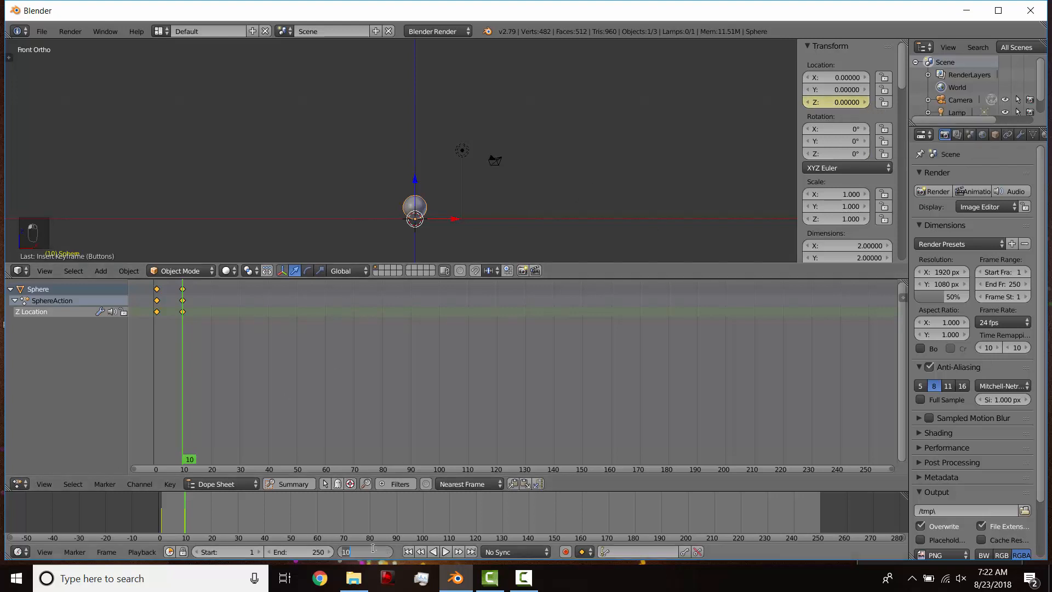
type("20")
key("Return")
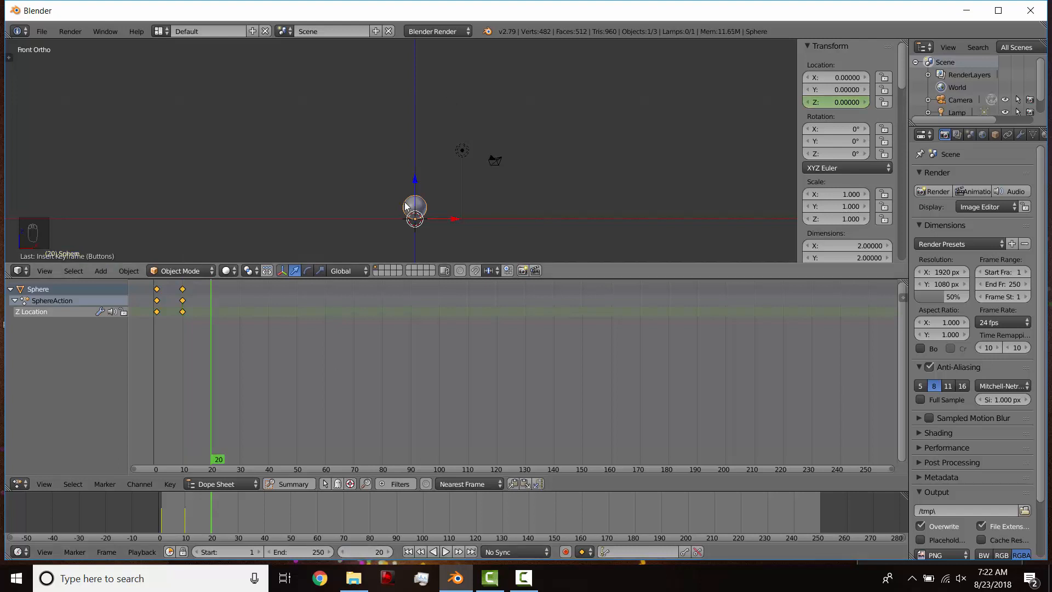
left_click_drag(412, 177, 417, 88)
left_click(831, 102)
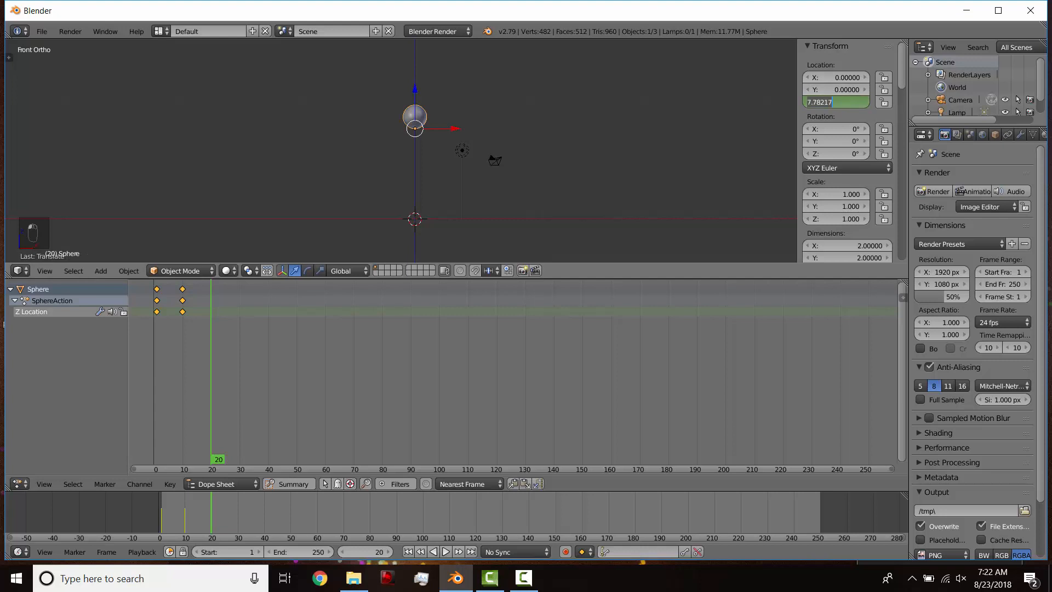
type("8")
key("Return")
key("i")
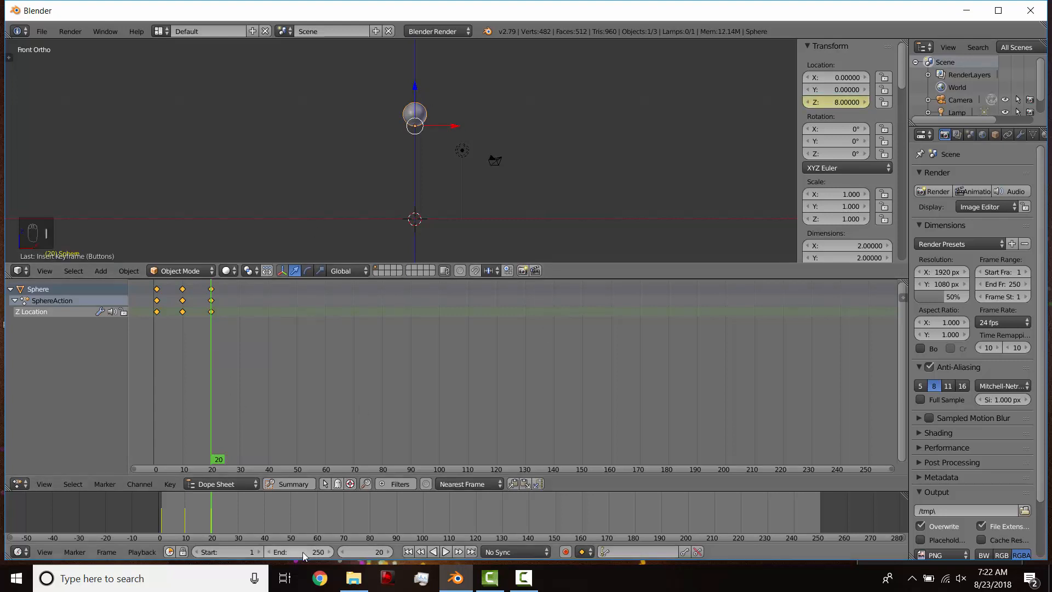
At frame 30, set the sphere's Z location to 0 and insert a Z location keyframe.
left_click(361, 555)
type("30")
key("Return")
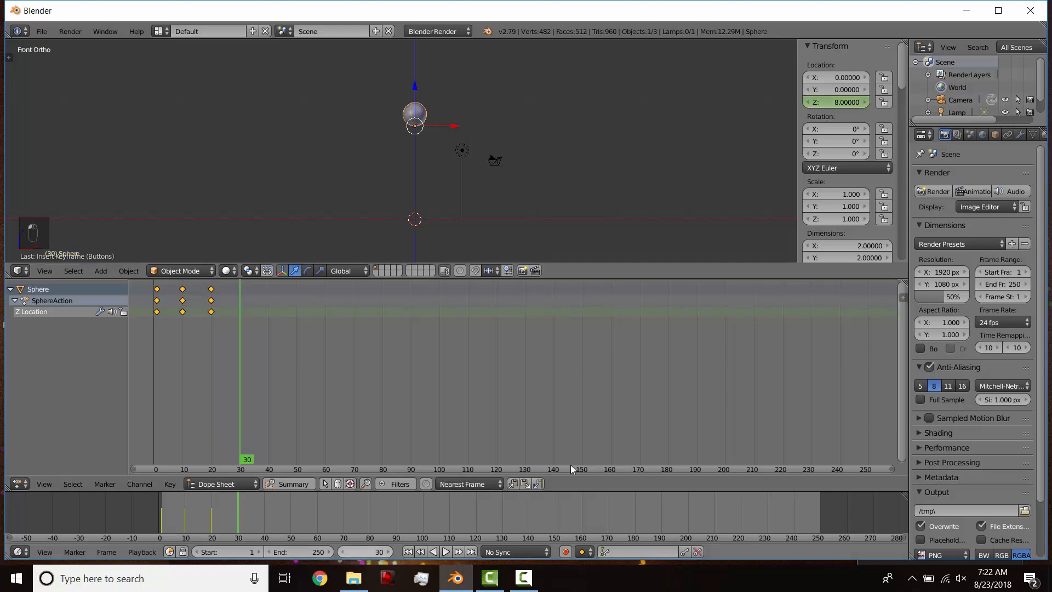
left_click(837, 102)
type("0")
key("Return")
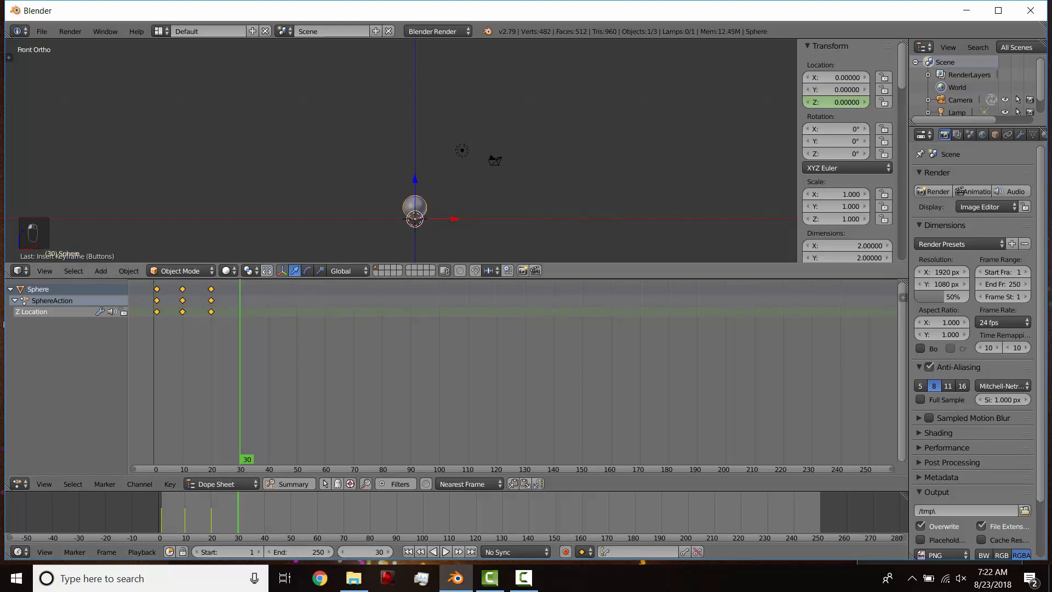
key("i")
Scrub and play the bounce animation several times from the first frame to check the motion, then return to frame 1.
left_click_drag(236, 350, 184, 348)
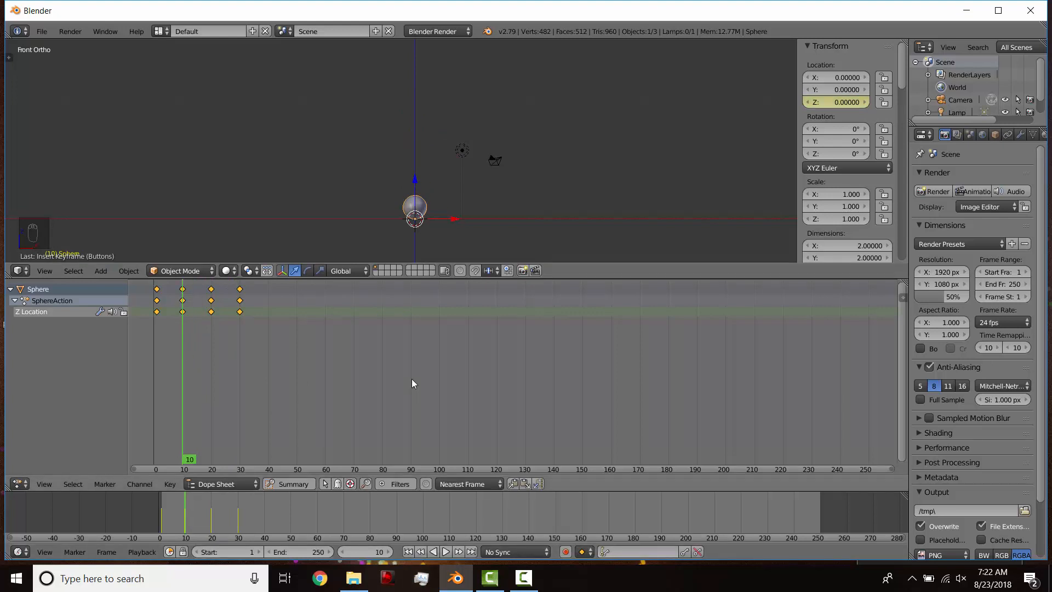
key("shift+Left")
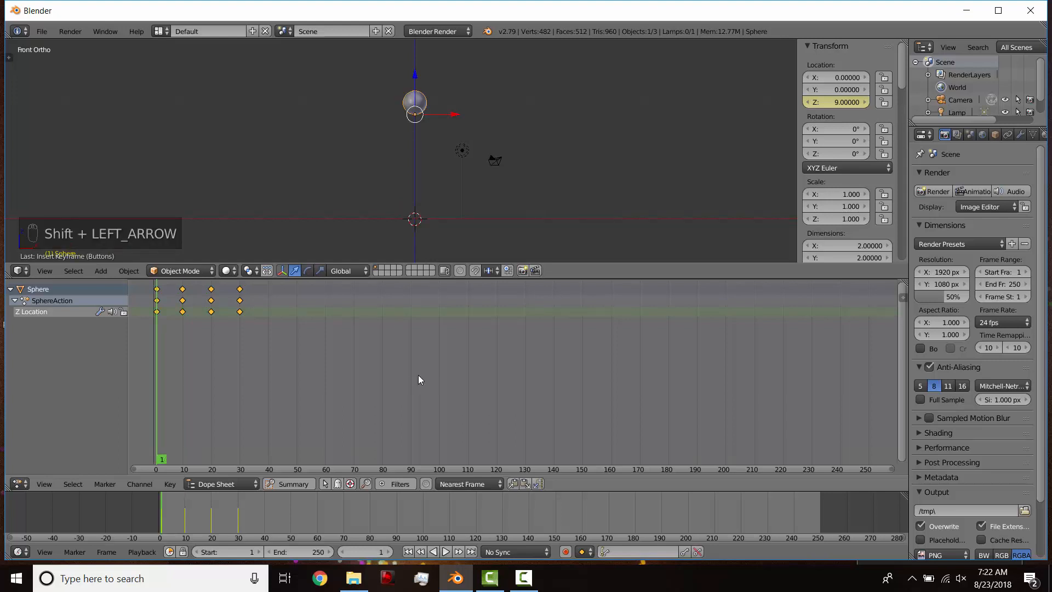
left_click(444, 551)
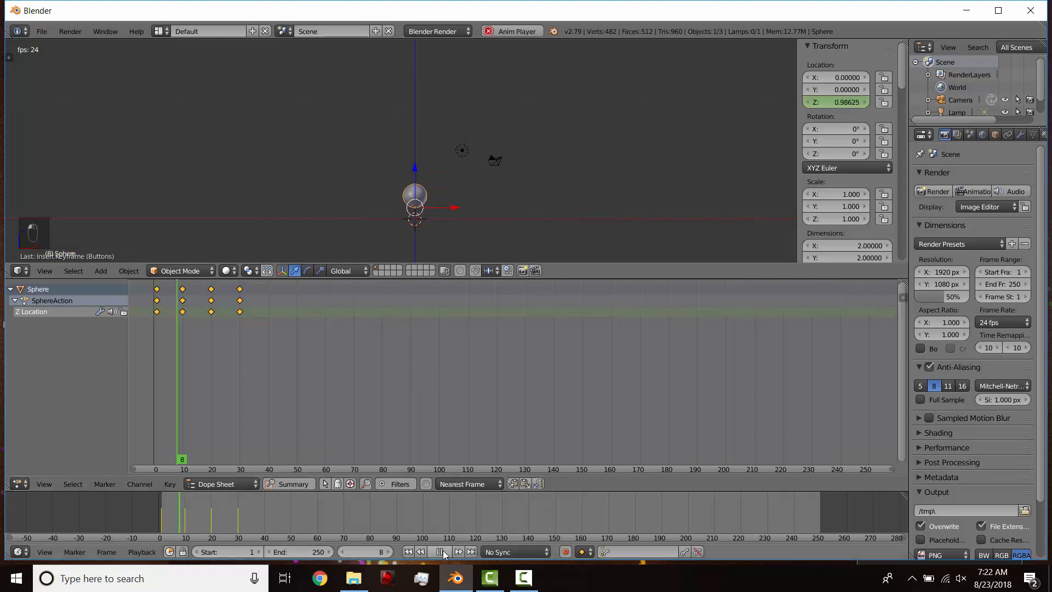
left_click(443, 550)
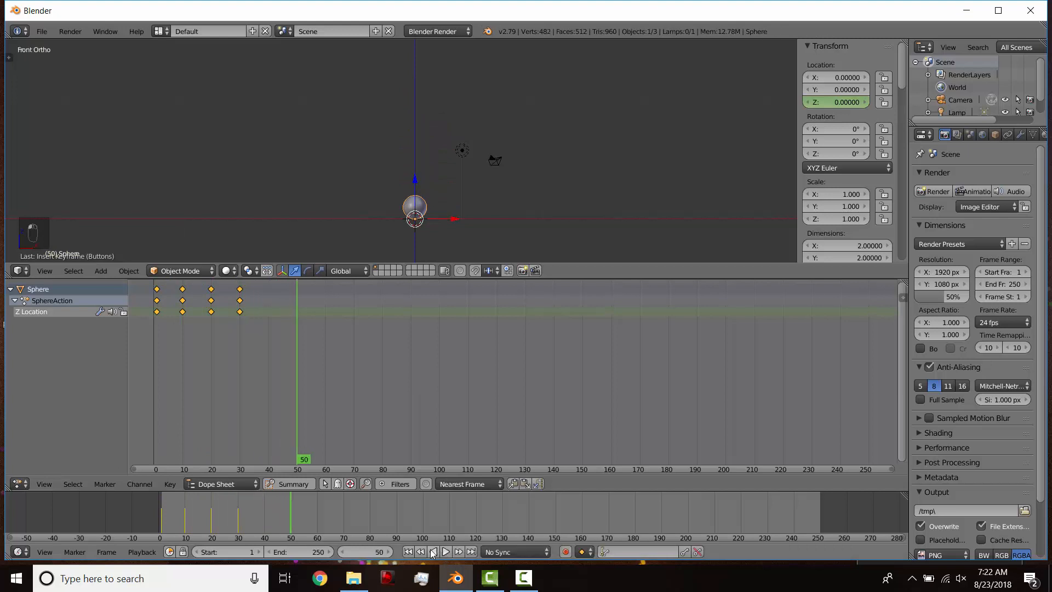
key("shift+Left")
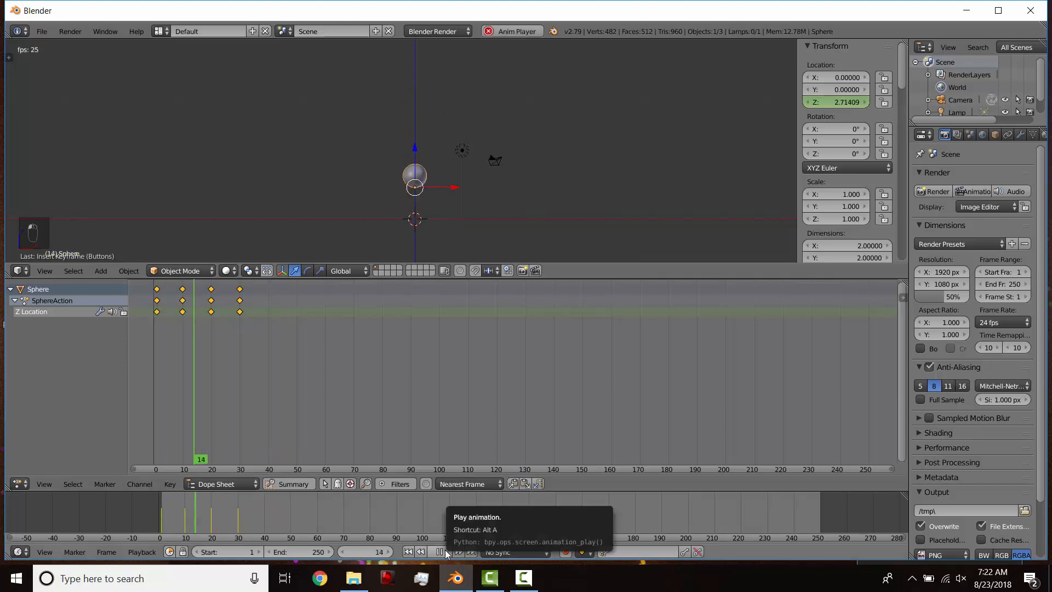
left_click(442, 551)
left_click(409, 552)
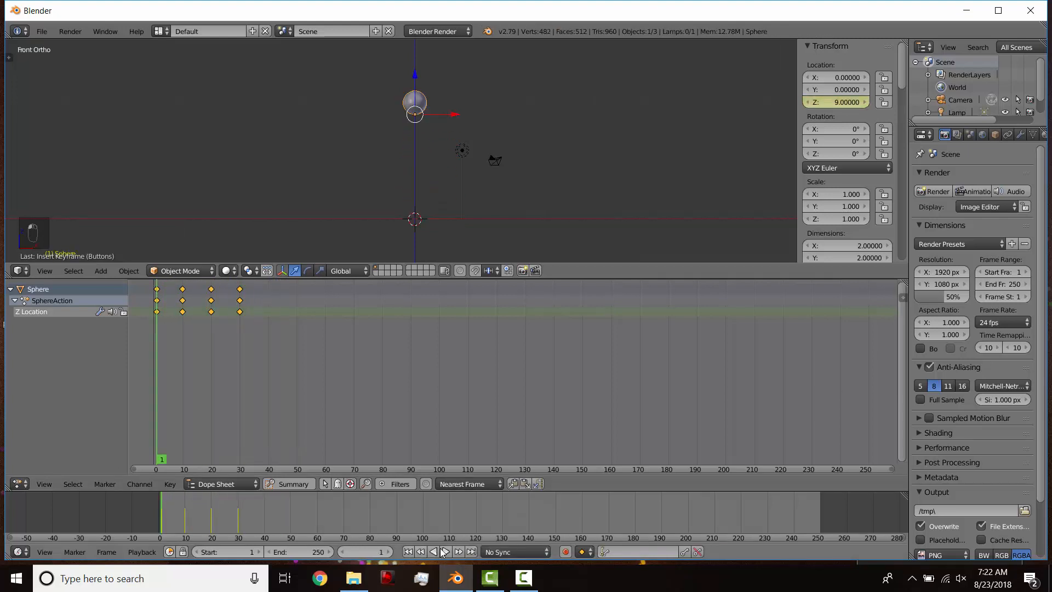
left_click(446, 552)
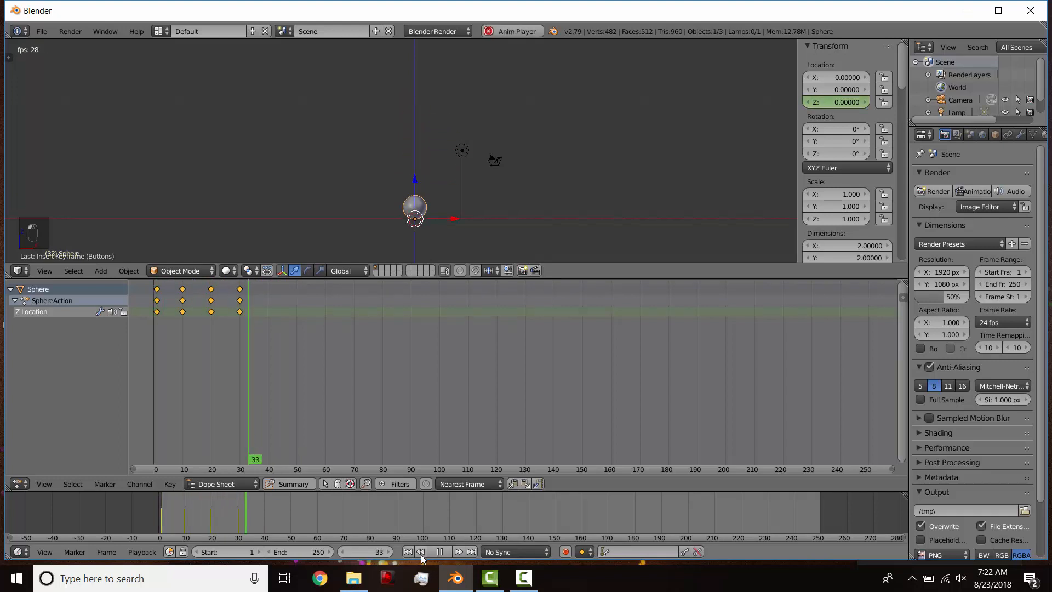
key("Escape")
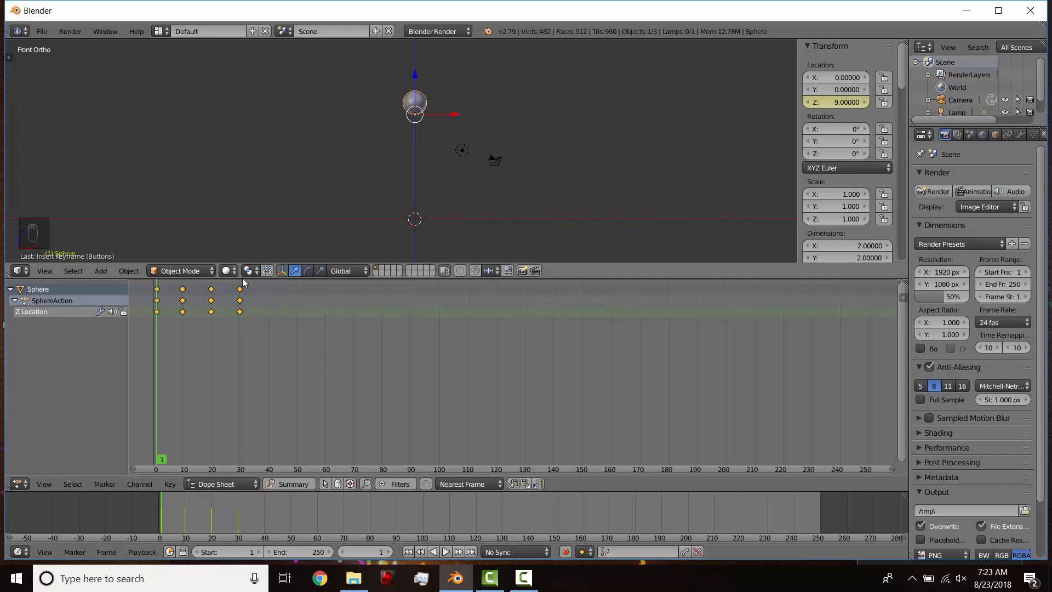
Enlarge the Dope Sheet area, split it in two, and change the upper part to a Graph Editor framing the Z location curve.
left_click_drag(243, 278, 247, 218)
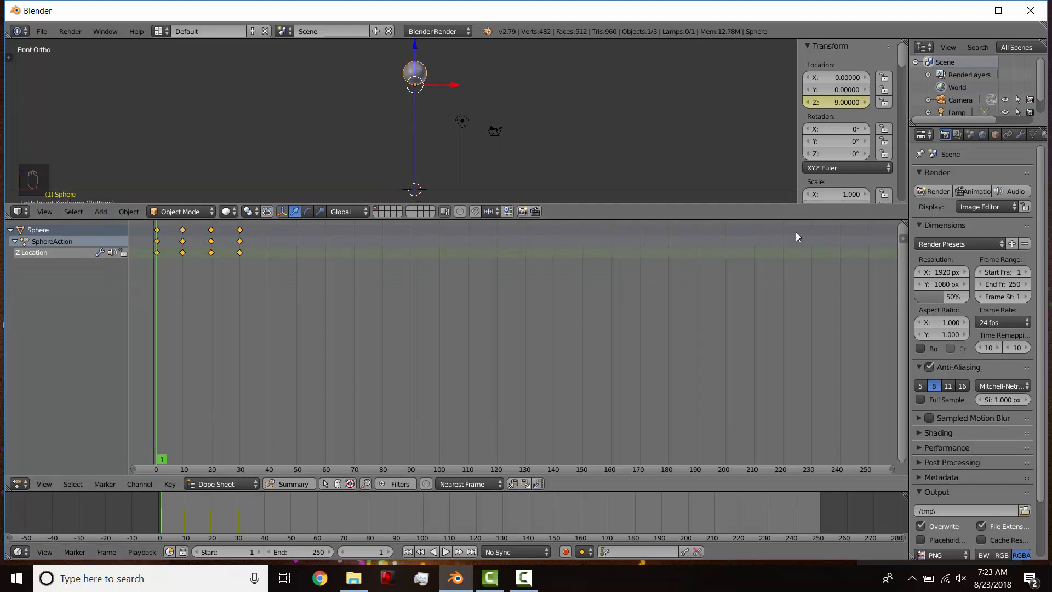
left_click_drag(907, 225, 658, 422)
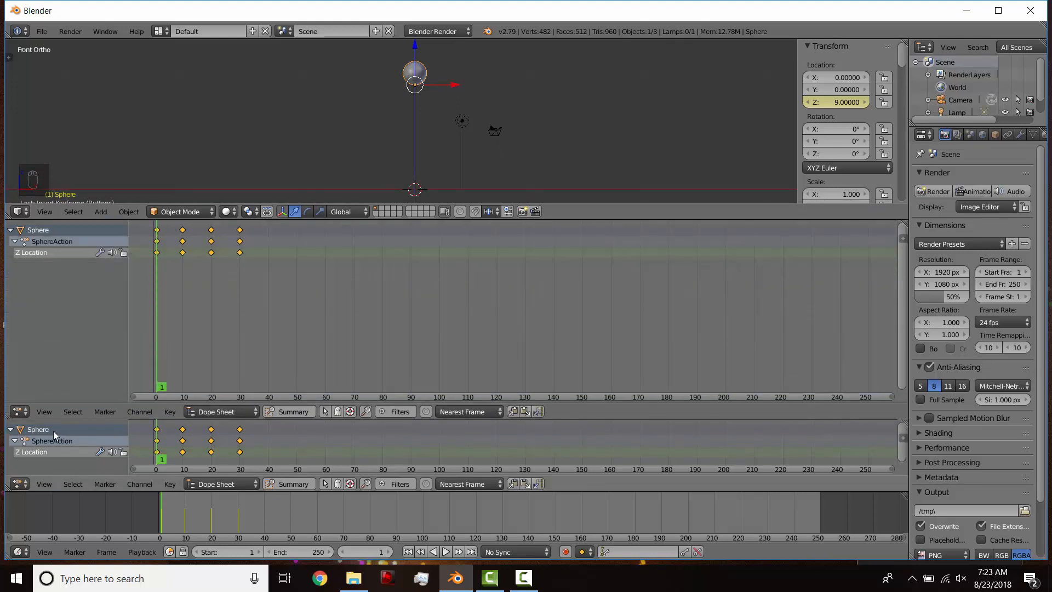
left_click(20, 412)
left_click(25, 362)
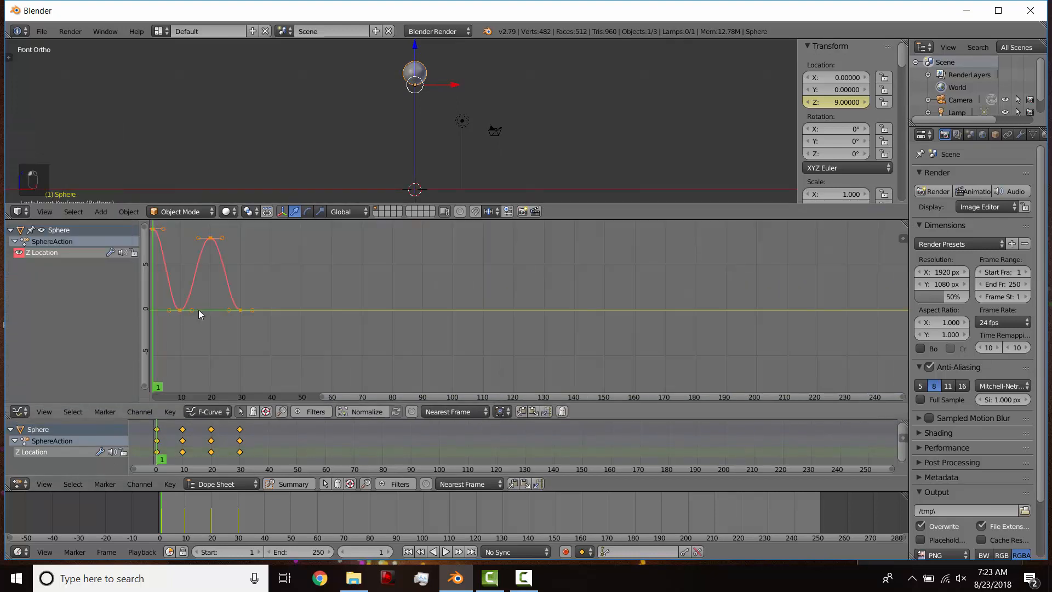
middle_click_drag(209, 328, 321, 329)
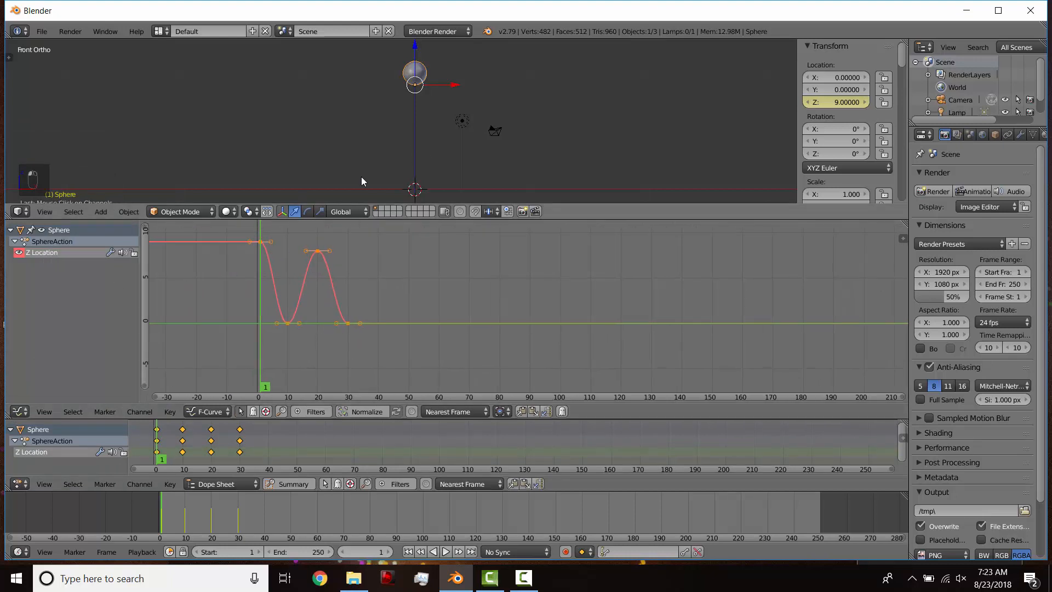
scroll(235, 301, "up", 1)
middle_click_drag(249, 254, 281, 274)
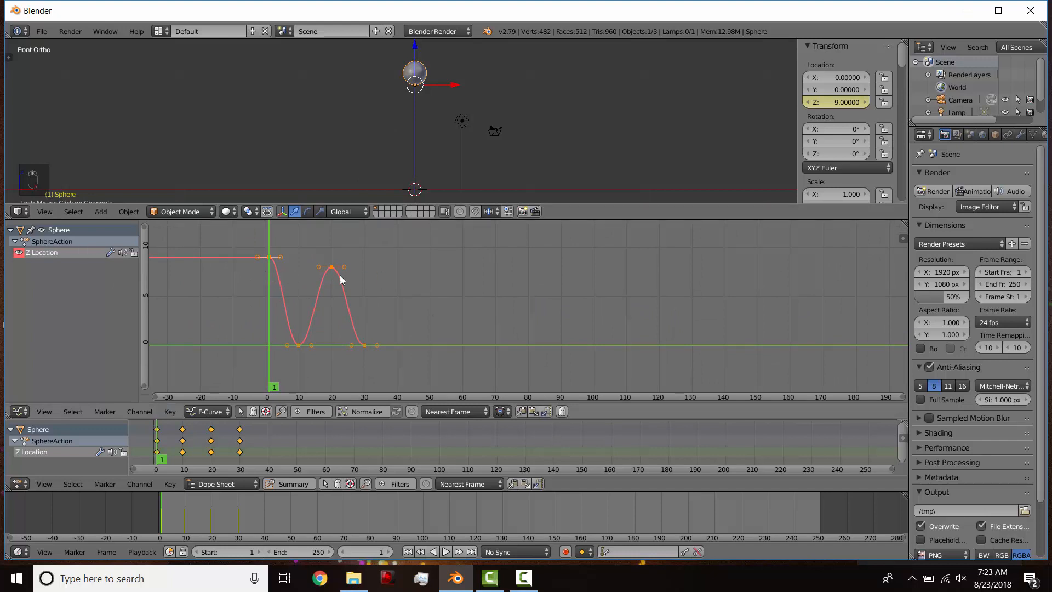
Return to frame 1 and set the interpolation mode of the Z location keyframes to Linear.
key("alt+a")
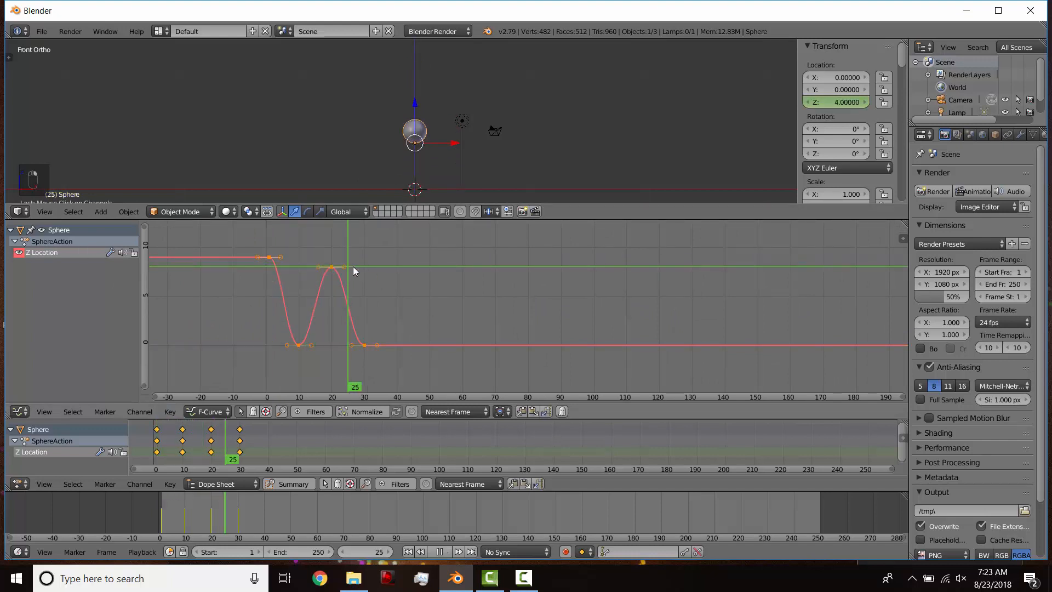
key("shift+Left")
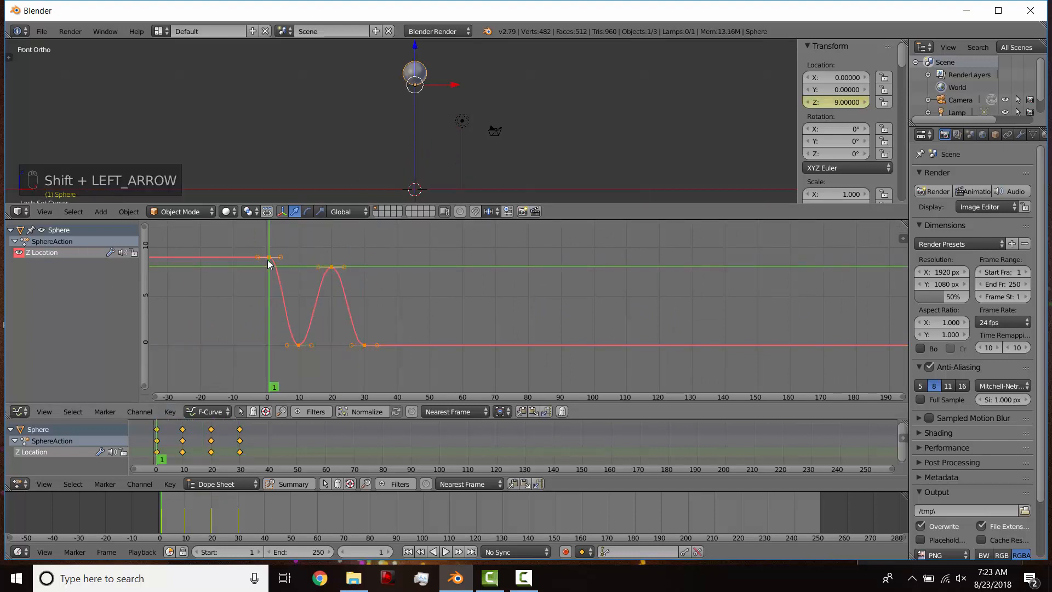
left_click(170, 412)
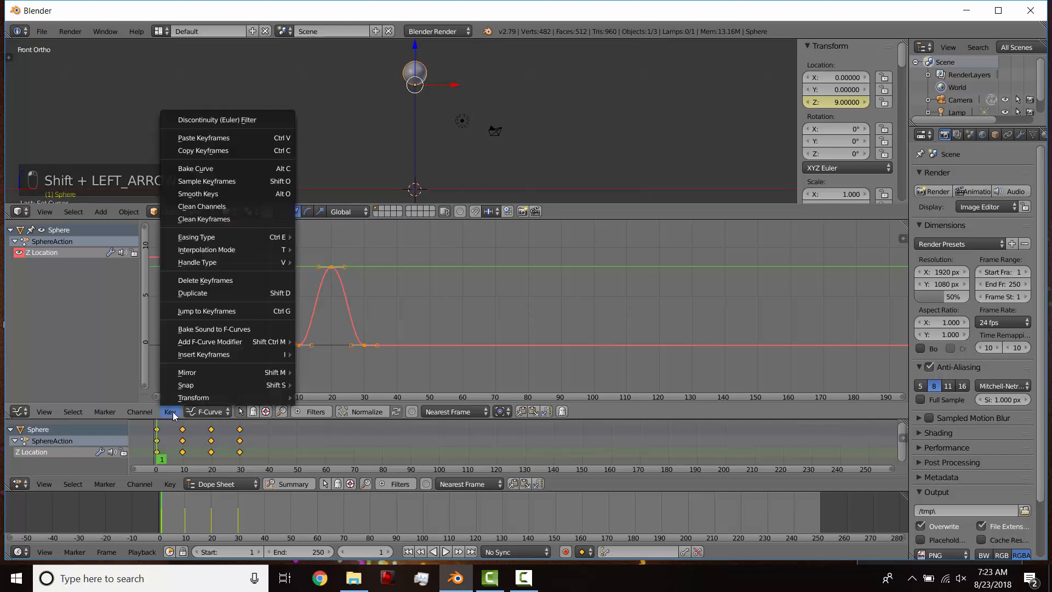
left_click(172, 412)
left_click(170, 412)
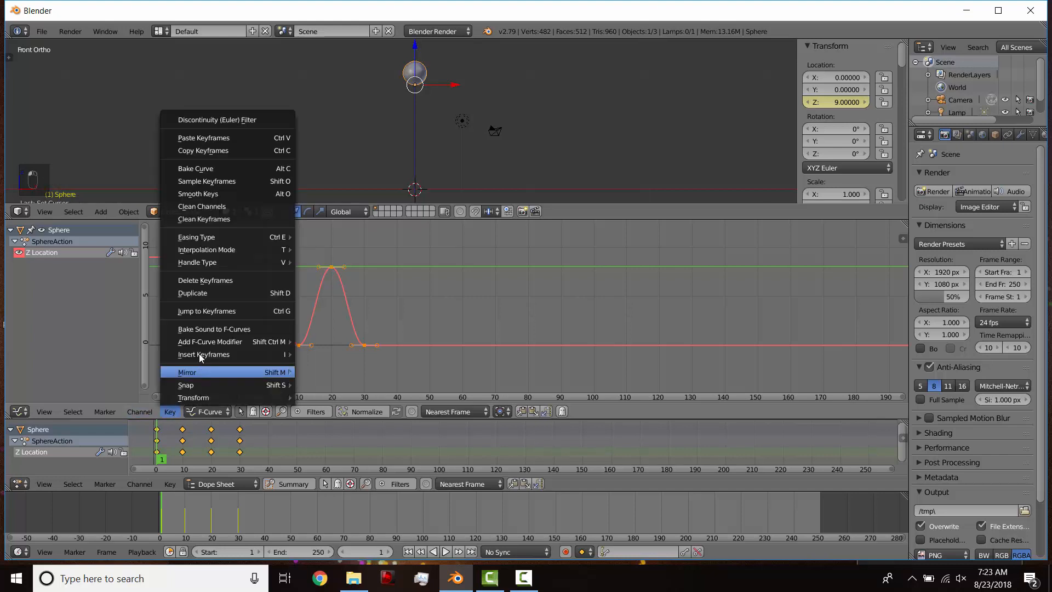
mouse_move(207, 251)
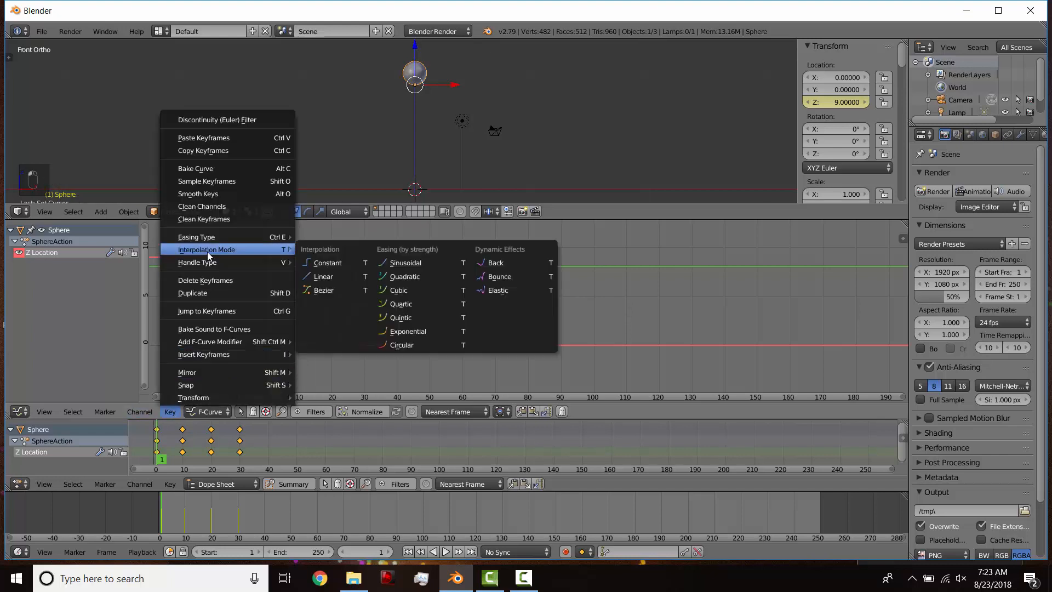
left_click(311, 274)
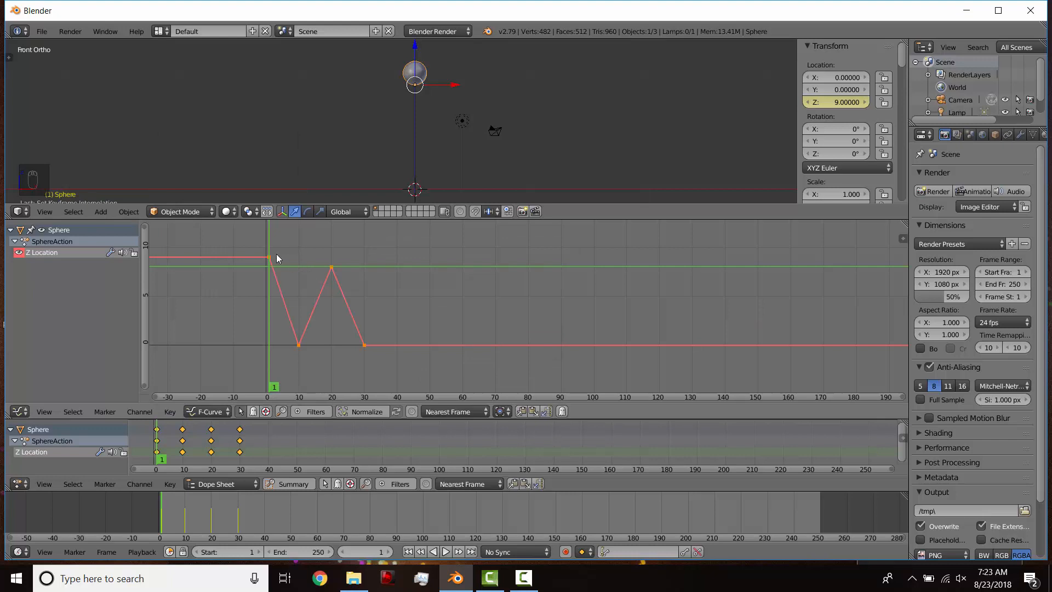
Play the animation to check the linear motion, then go back to frame 1.
left_click(444, 551)
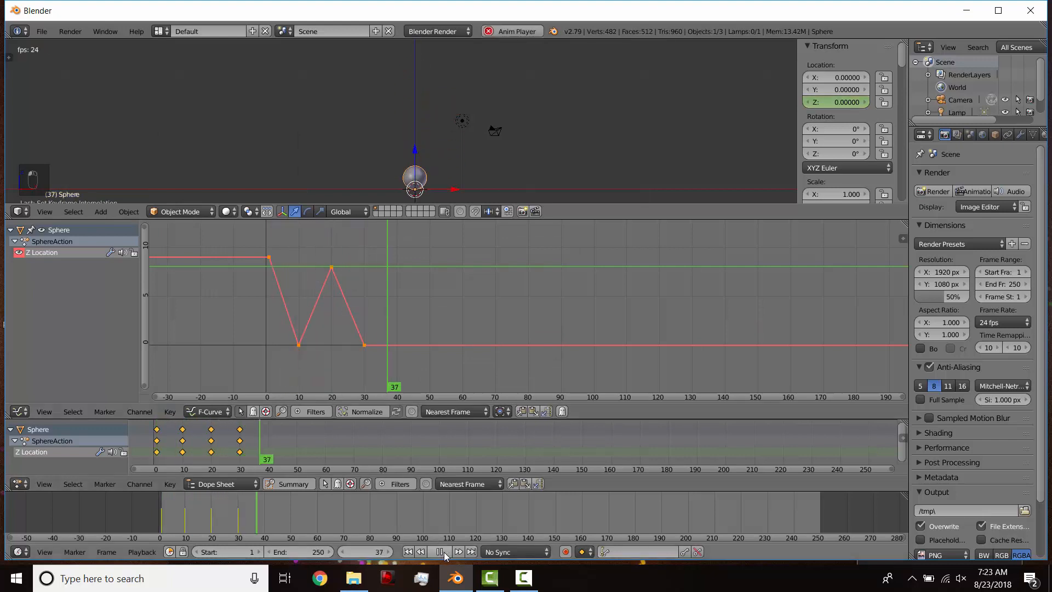
left_click(444, 552)
left_click(408, 551)
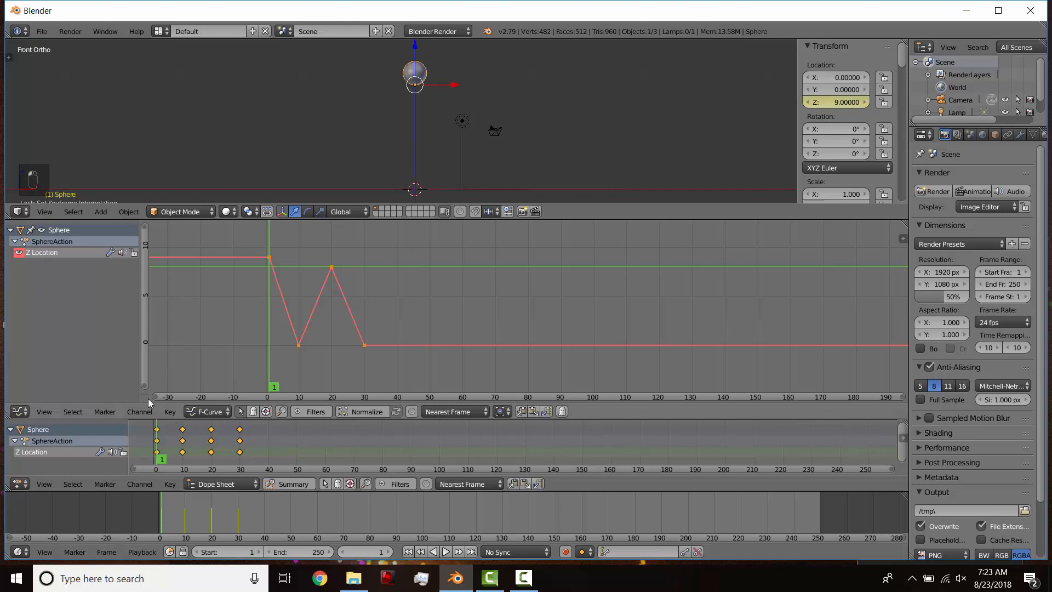
Set the interpolation mode of the Z location keyframes to Bezier.
left_click(174, 413)
mouse_move(207, 252)
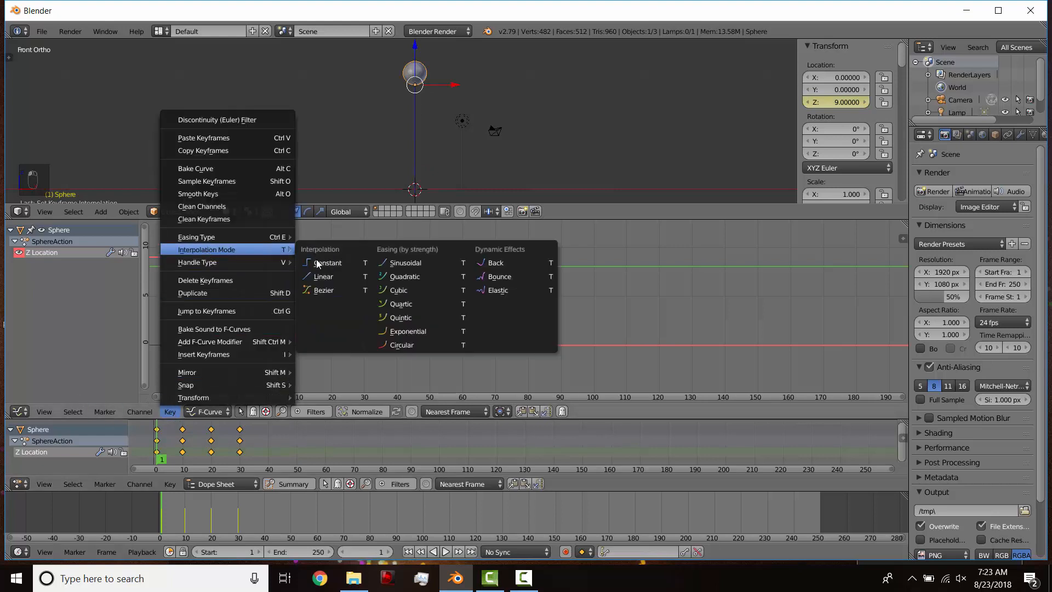
left_click(324, 289)
scroll(312, 315, "up", 2)
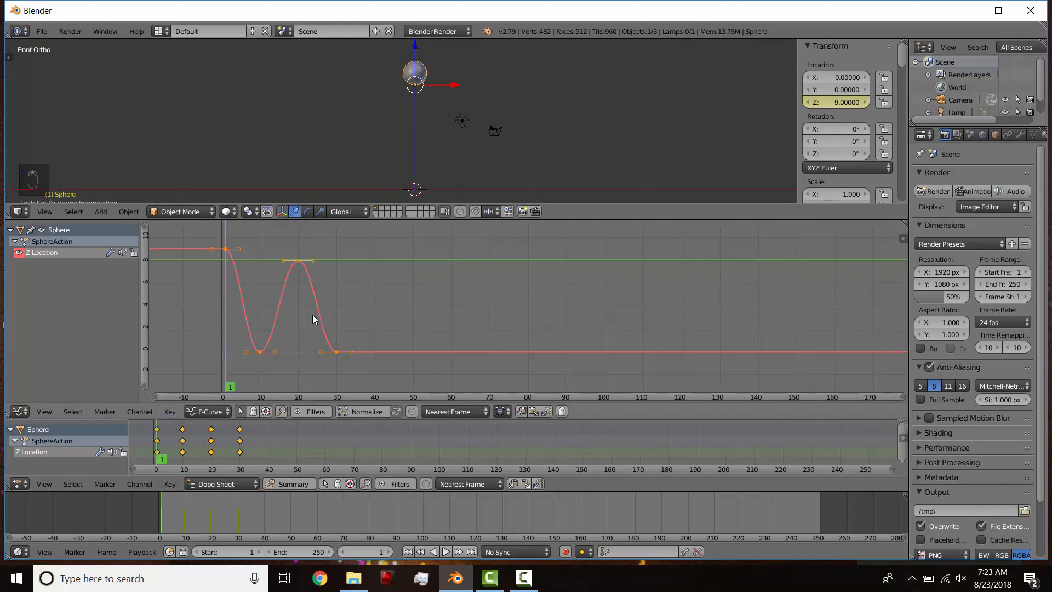
middle_click_drag(356, 295, 506, 312)
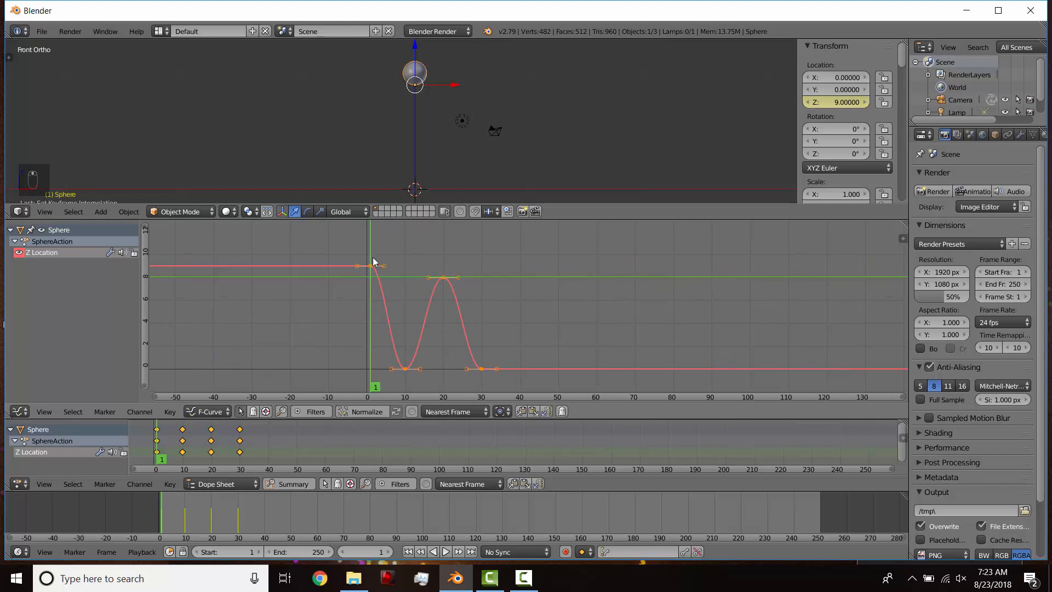
right_click_drag(373, 258, 372, 258)
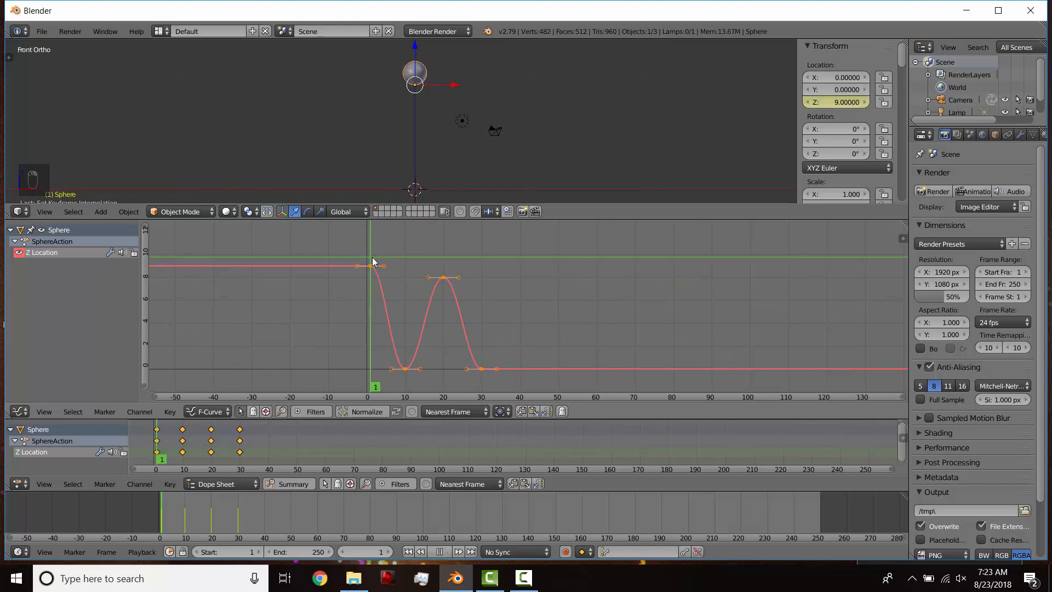
mouse_move(373, 262)
left_mouse_down()
mouse_move(442, 275)
mouse_move(375, 269)
left_mouse_up()
scroll(370, 314, "up", 1)
scroll(369, 314, "up", 2)
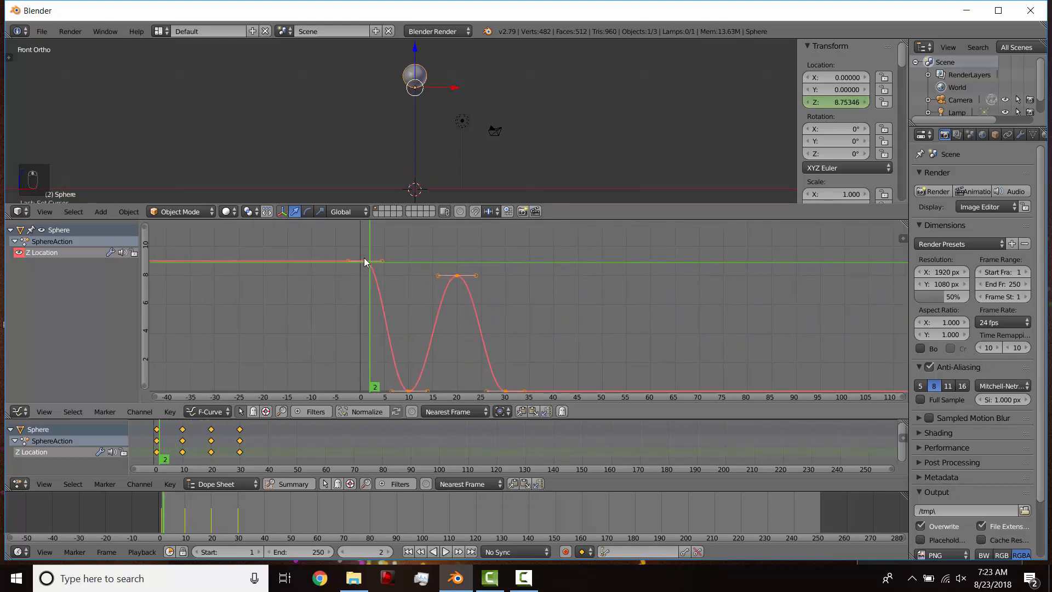
right_click(365, 261)
key("g")
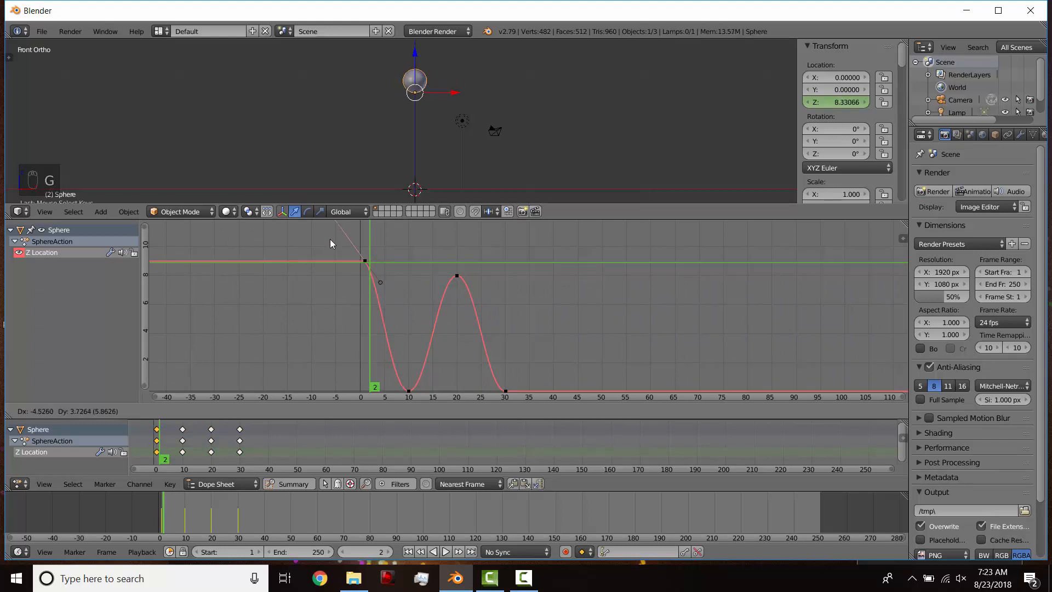
right_click(347, 336)
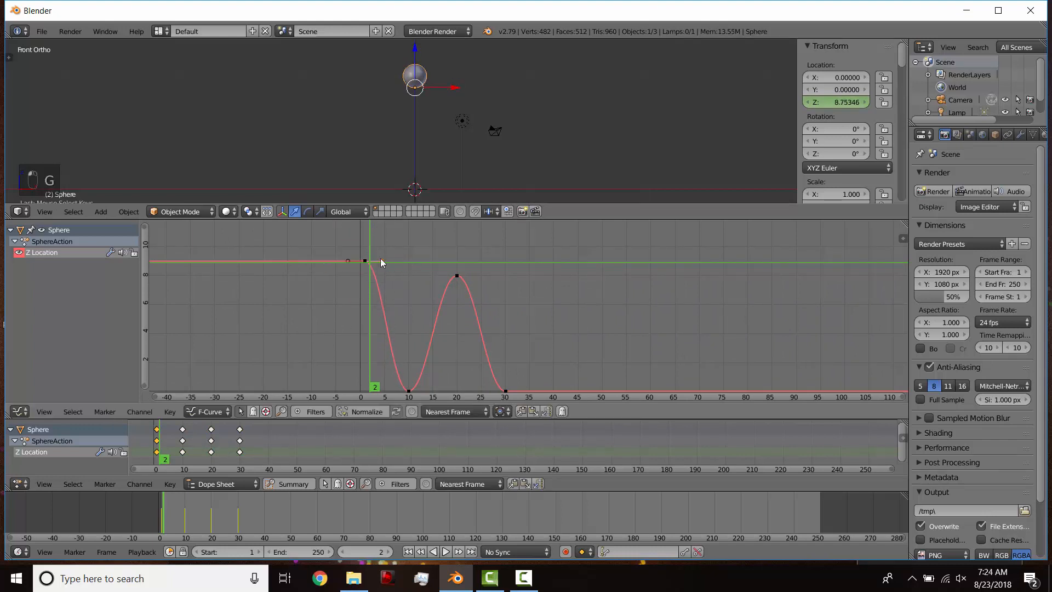
Lengthen the outgoing handle of the Z location keyframe at frame 1 horizontally until it reaches about frame 20.
key("g")
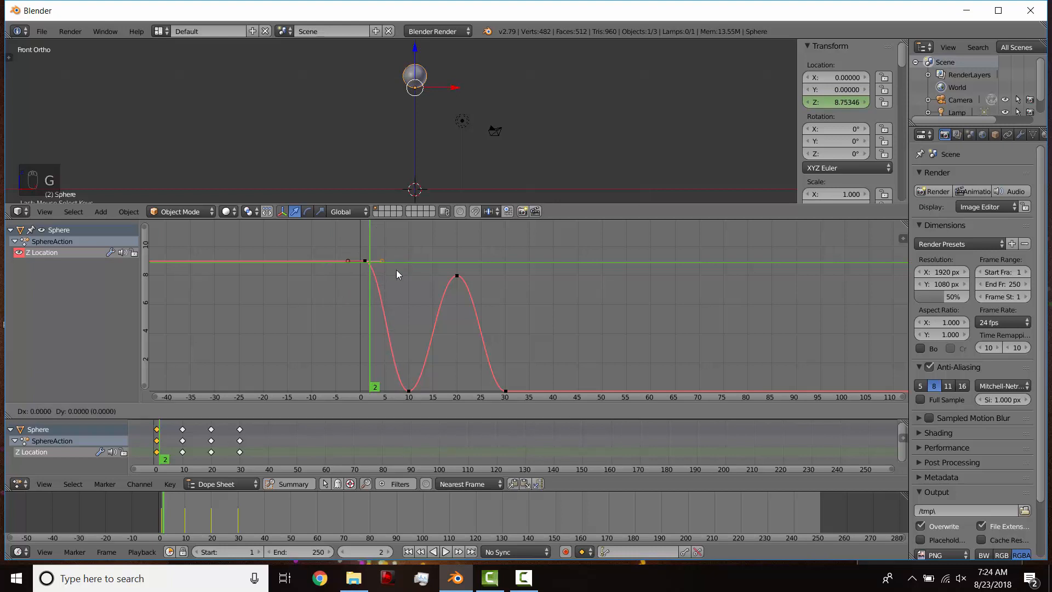
key("x")
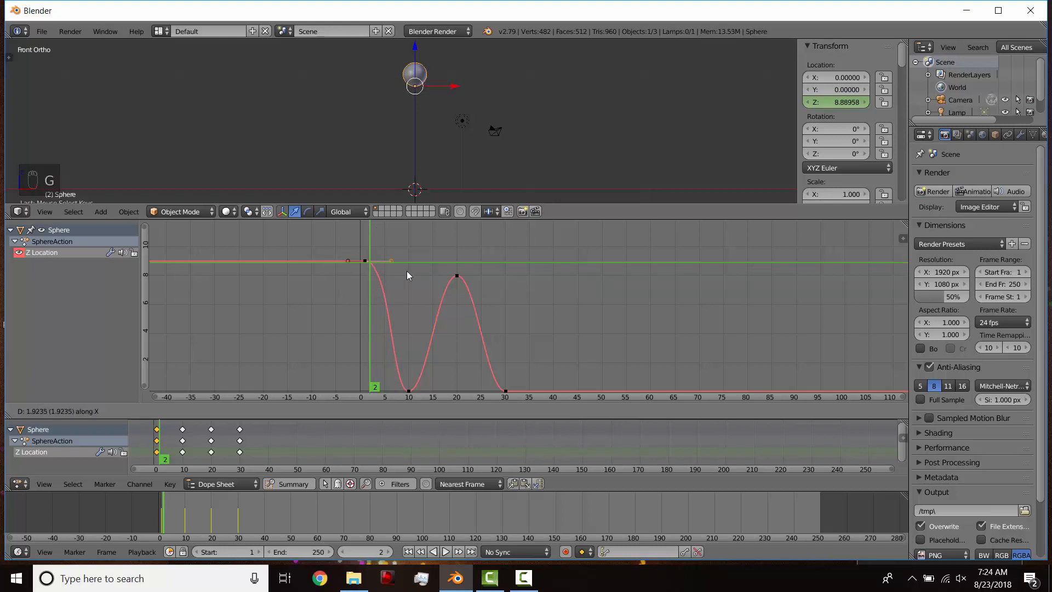
left_click(456, 272)
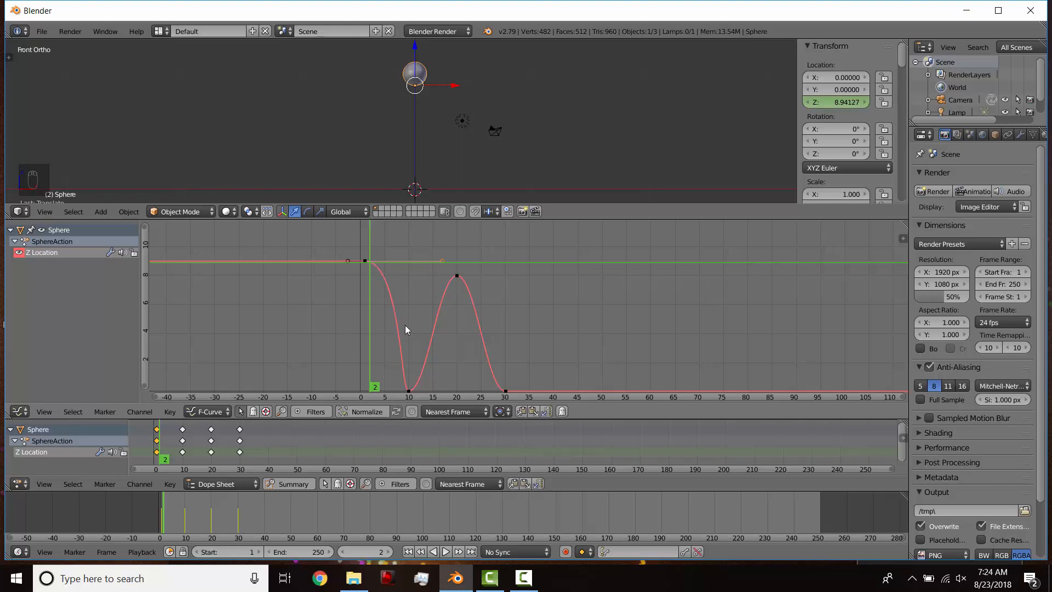
middle_click_drag(404, 314, 407, 283)
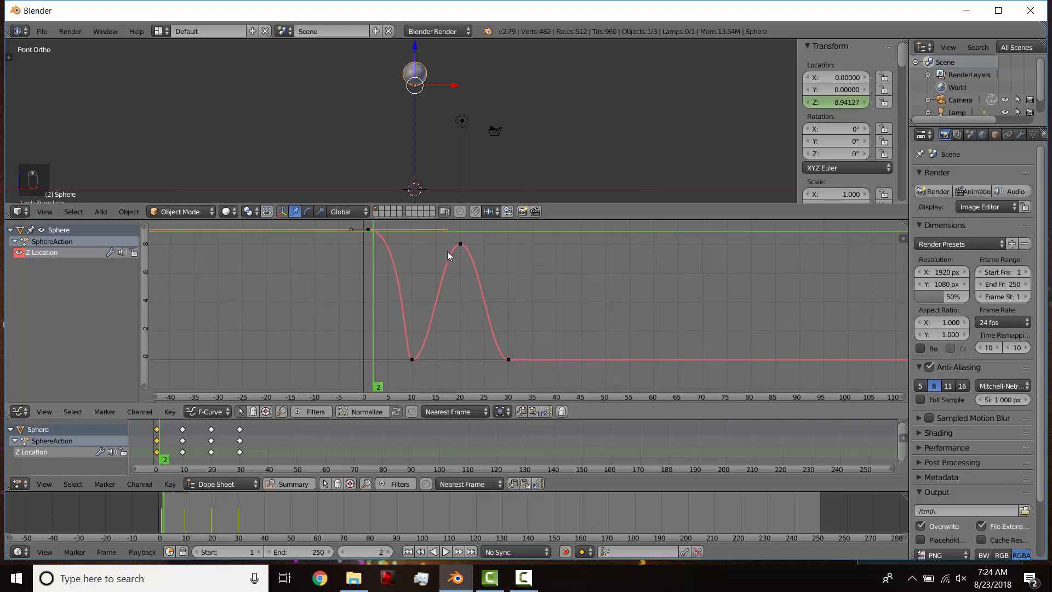
key("g")
left_click(465, 256)
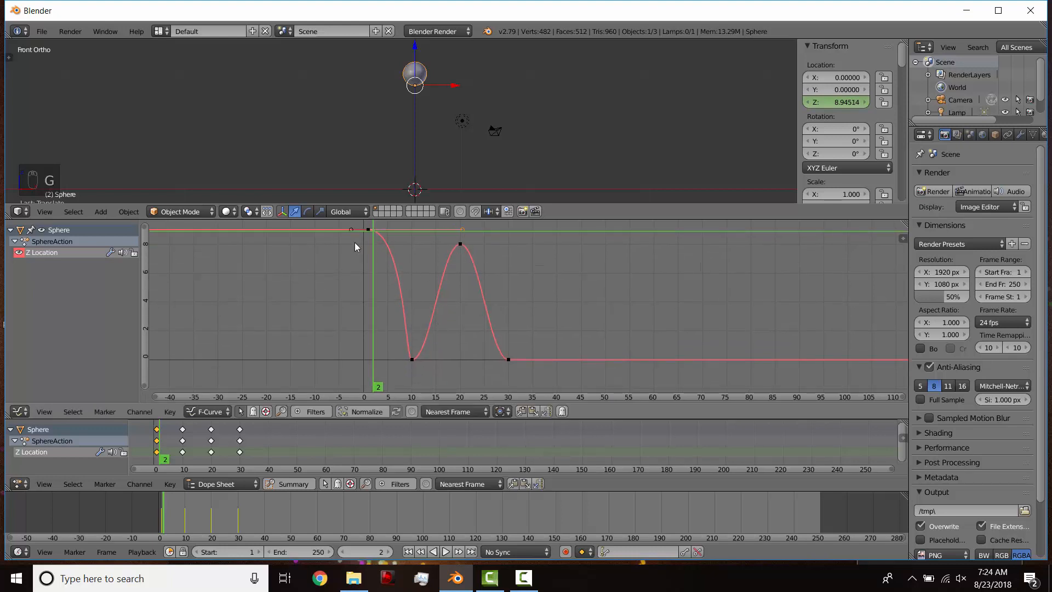
Shorten both handles of the frame 10 keyframe along the time axis to make the ground contact a sharp point.
right_click(411, 358)
right_click(394, 359)
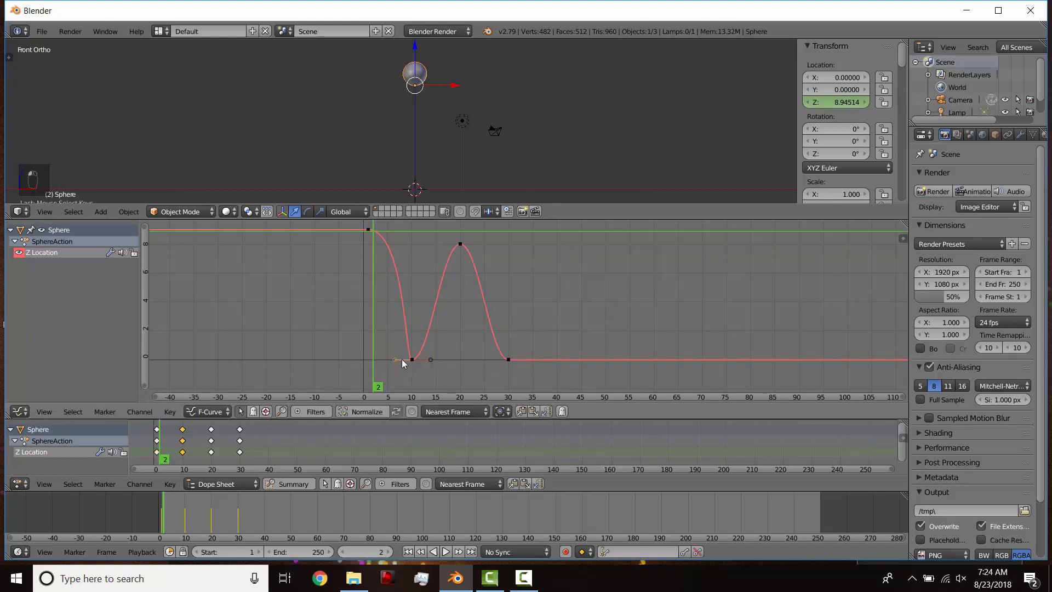
key("g")
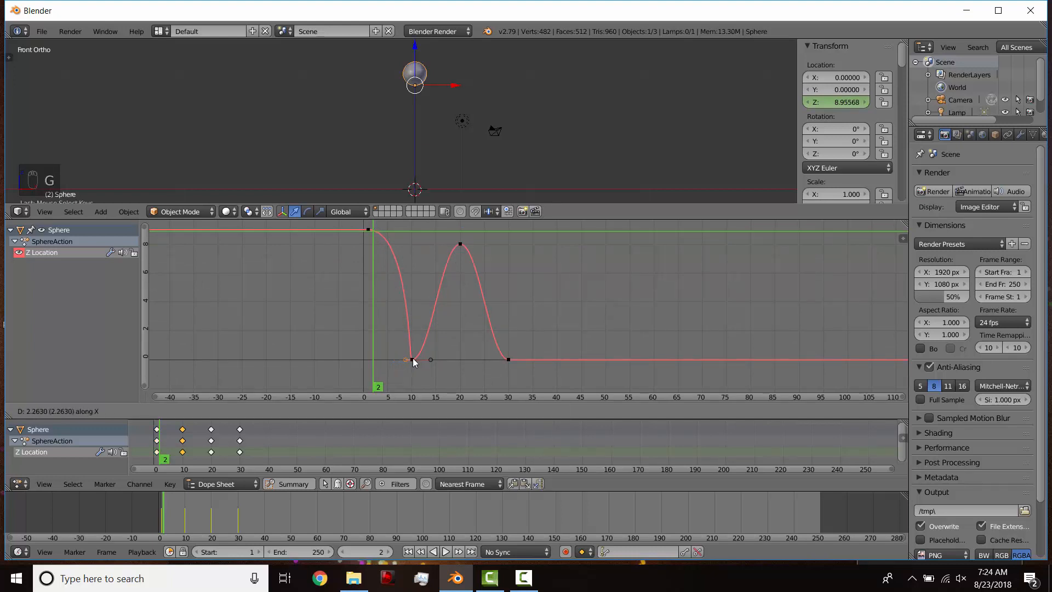
left_click(409, 358)
key("g")
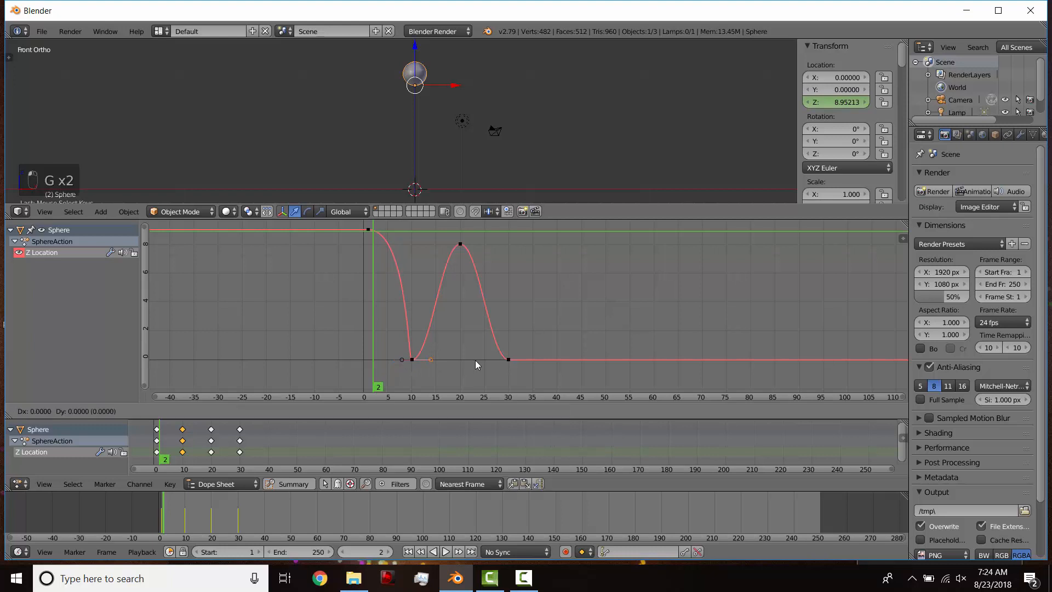
left_click(425, 359)
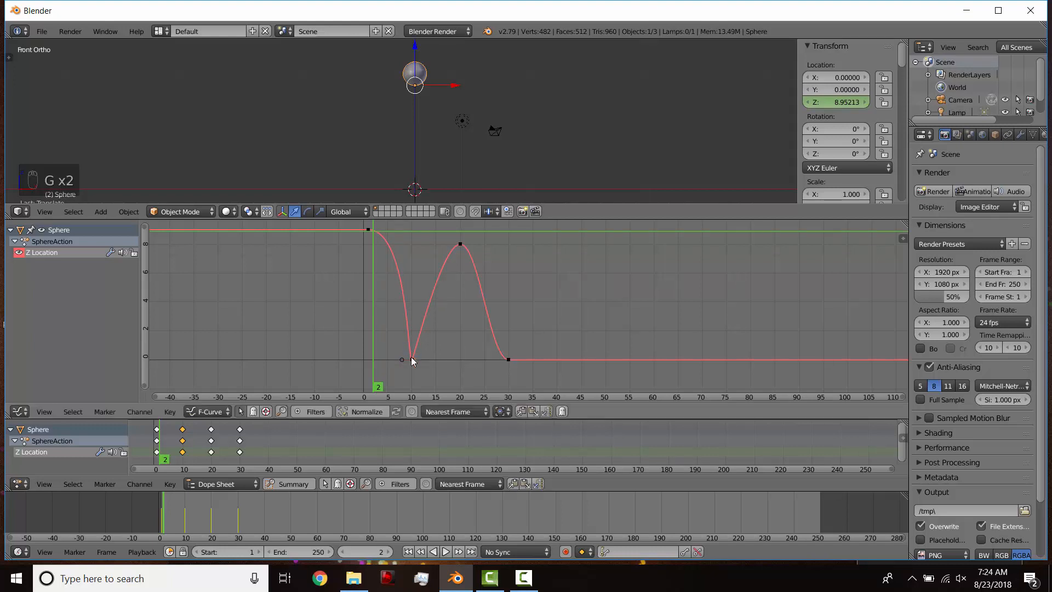
Scale the handles of the frame 20 keyframe along X by about 1.74 to round the bounce's peak.
right_click(462, 250)
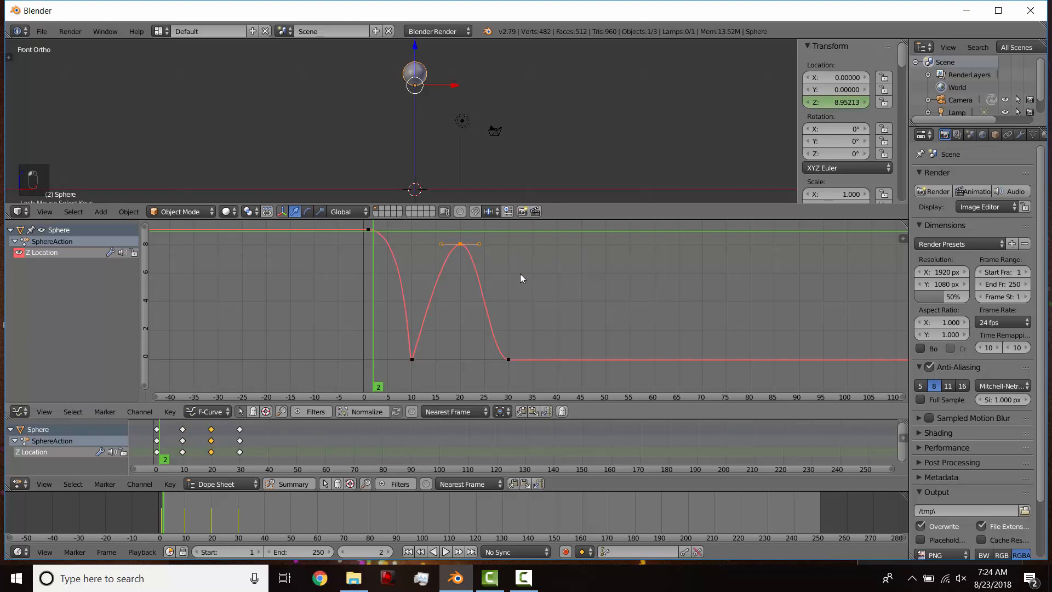
key("s")
key("x")
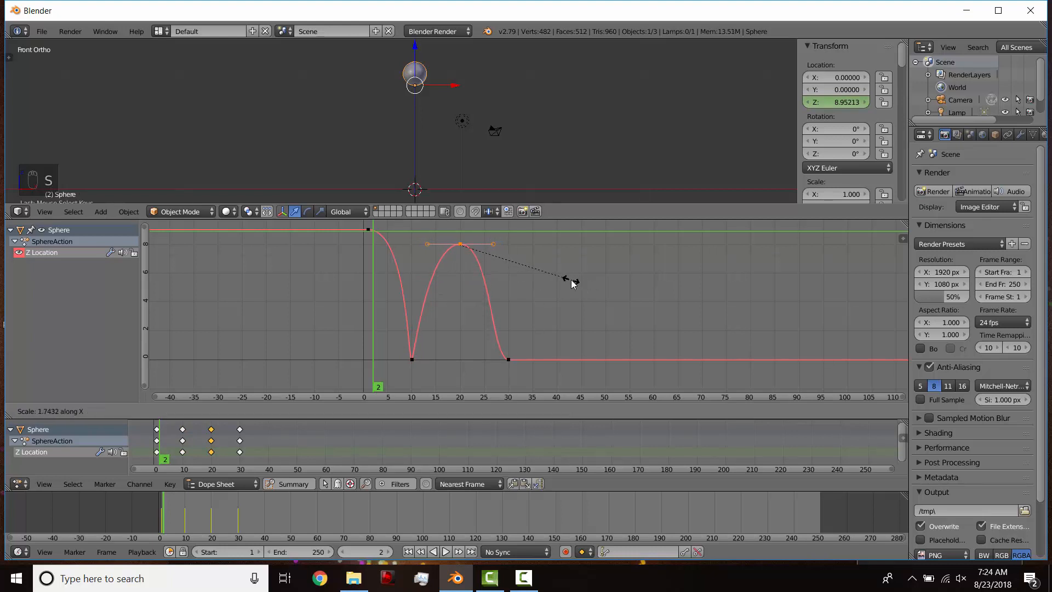
left_click(515, 280)
Shorten the incoming handle of the frame 30 keyframe along X by about 2.4 frames to steepen the landing.
right_click(505, 359)
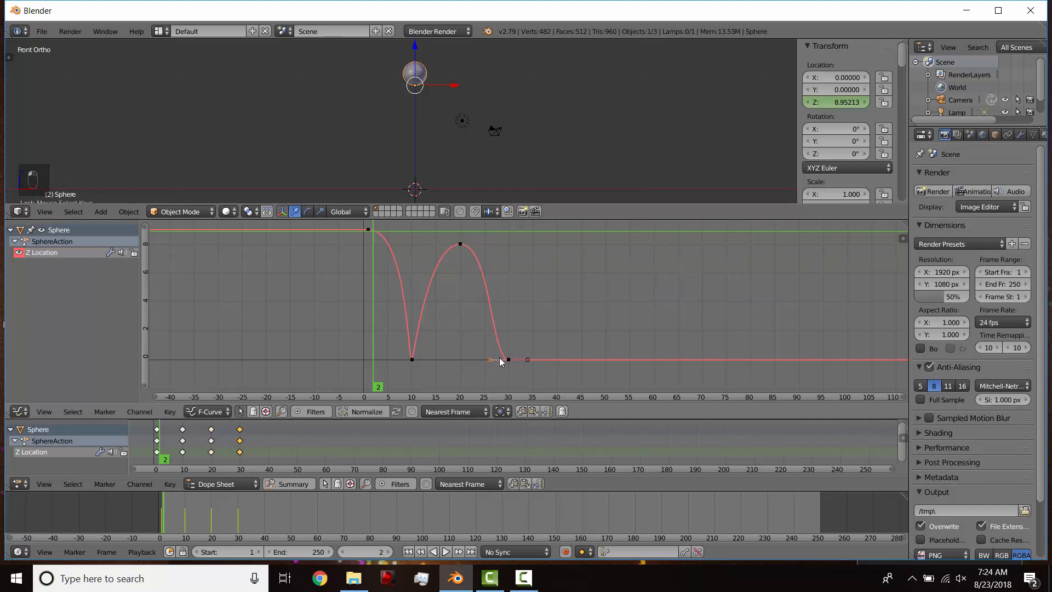
key("g")
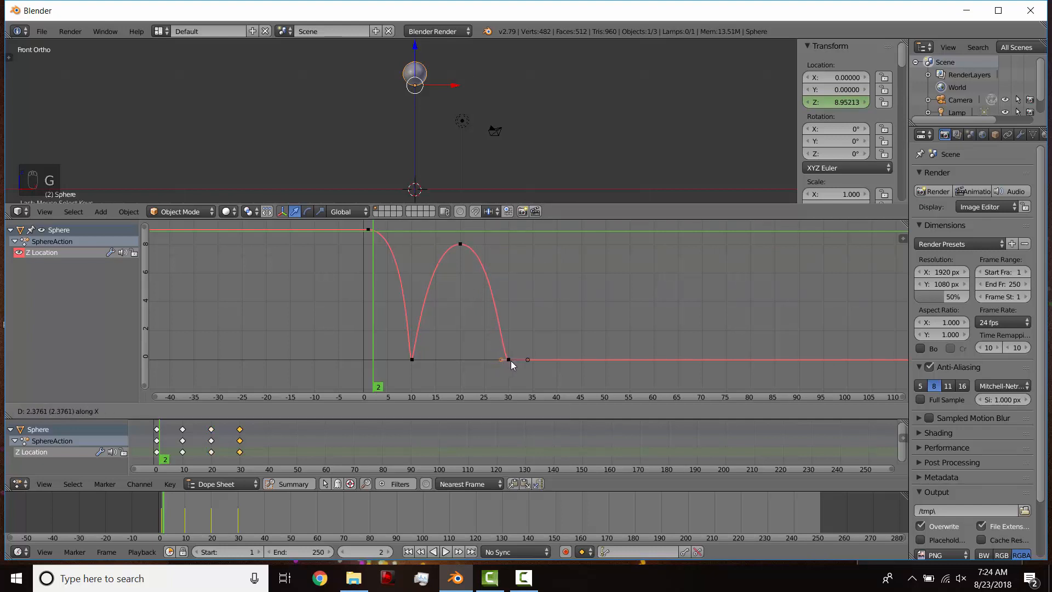
left_click(511, 361)
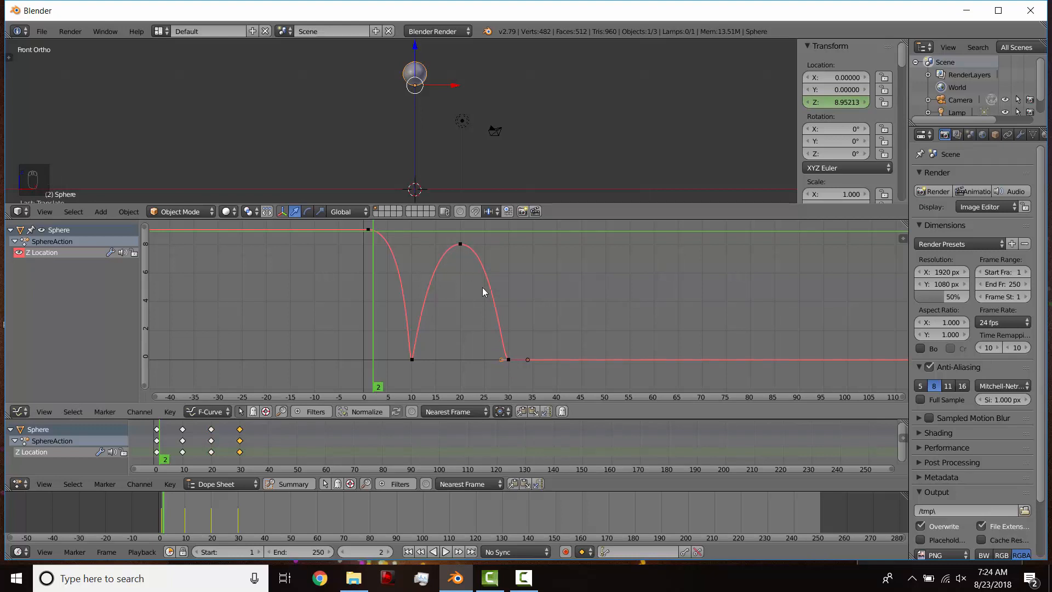
Play the animation three times from frame 1 to check the reshaped bounce motion.
left_click(408, 552)
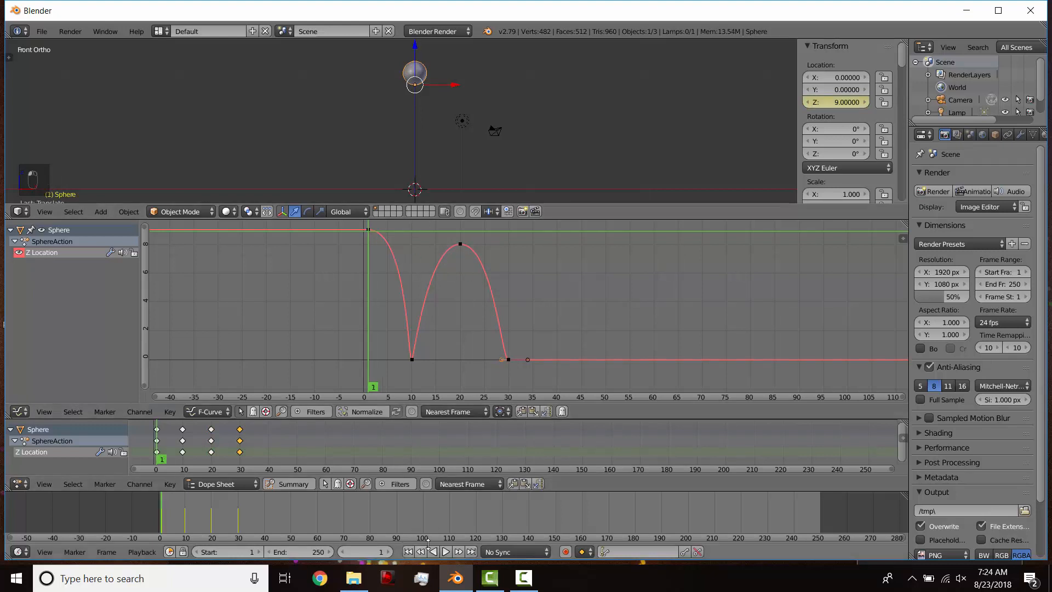
left_click(444, 552)
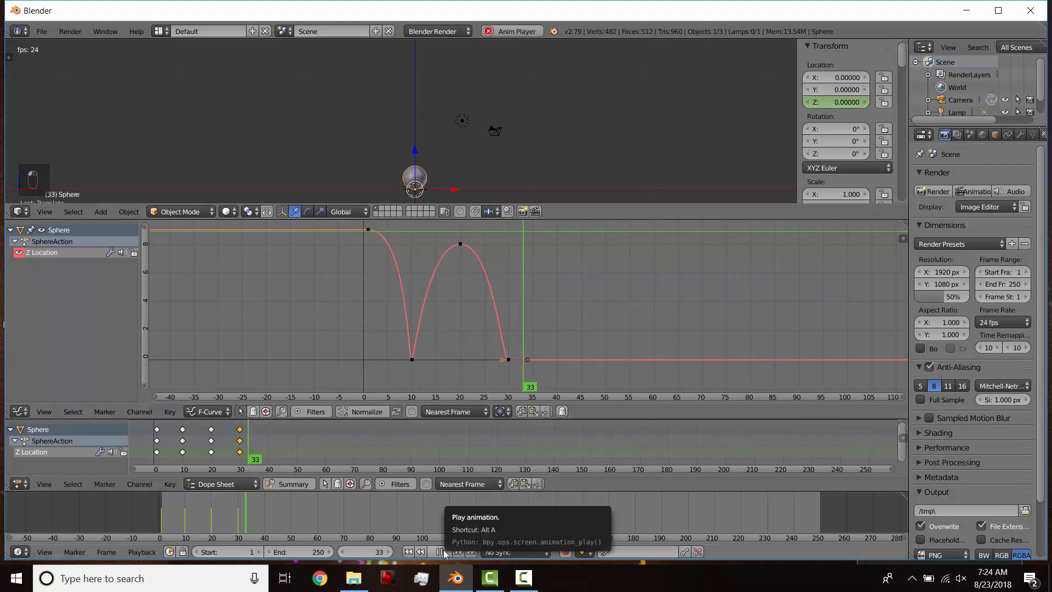
left_click(444, 550)
left_click(408, 552)
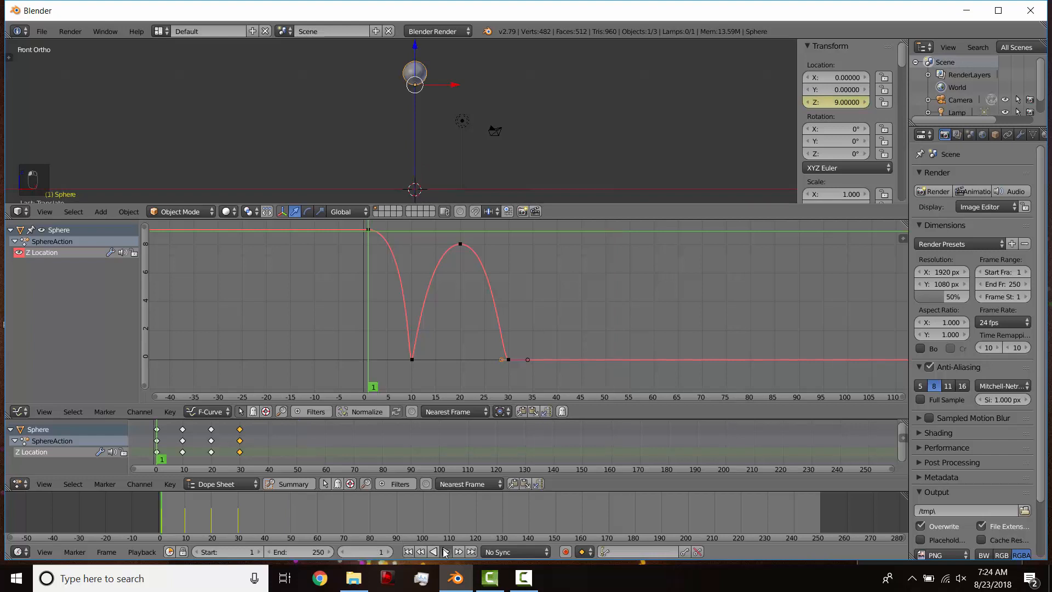
left_click(443, 552)
left_click(443, 551)
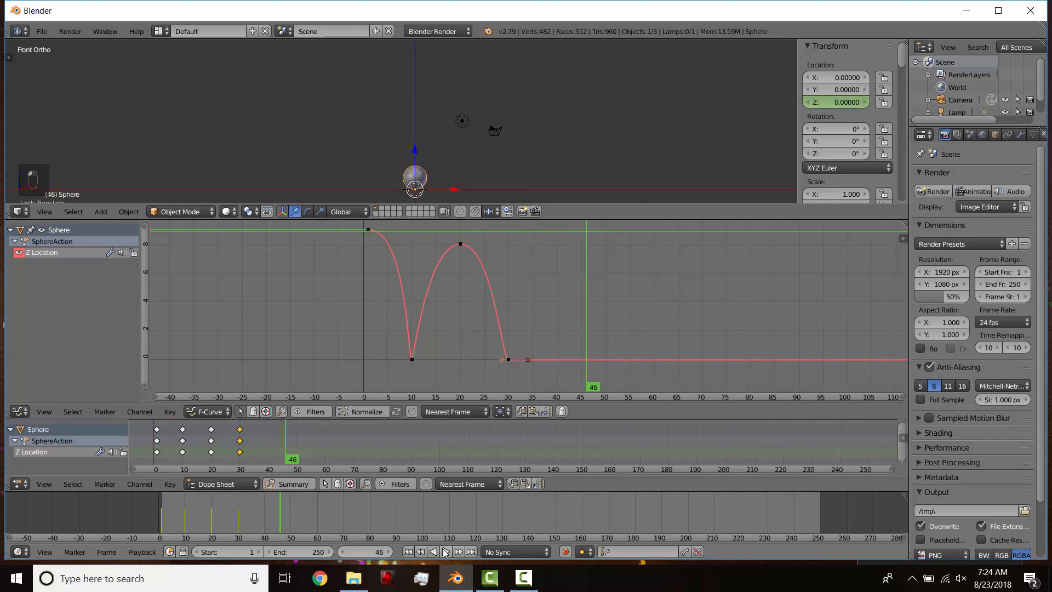
left_click(411, 552)
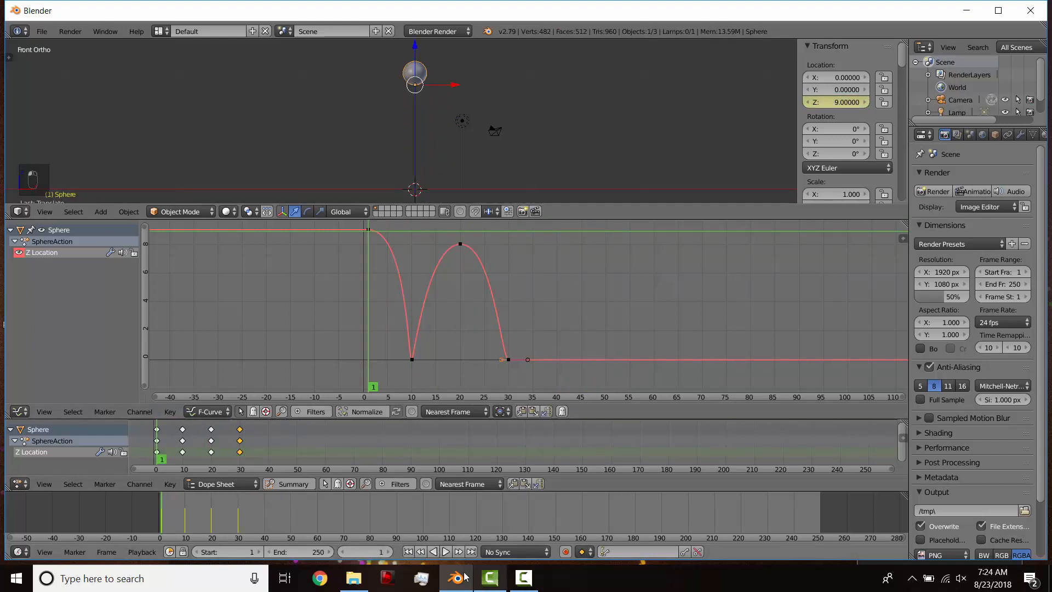
left_click(446, 552)
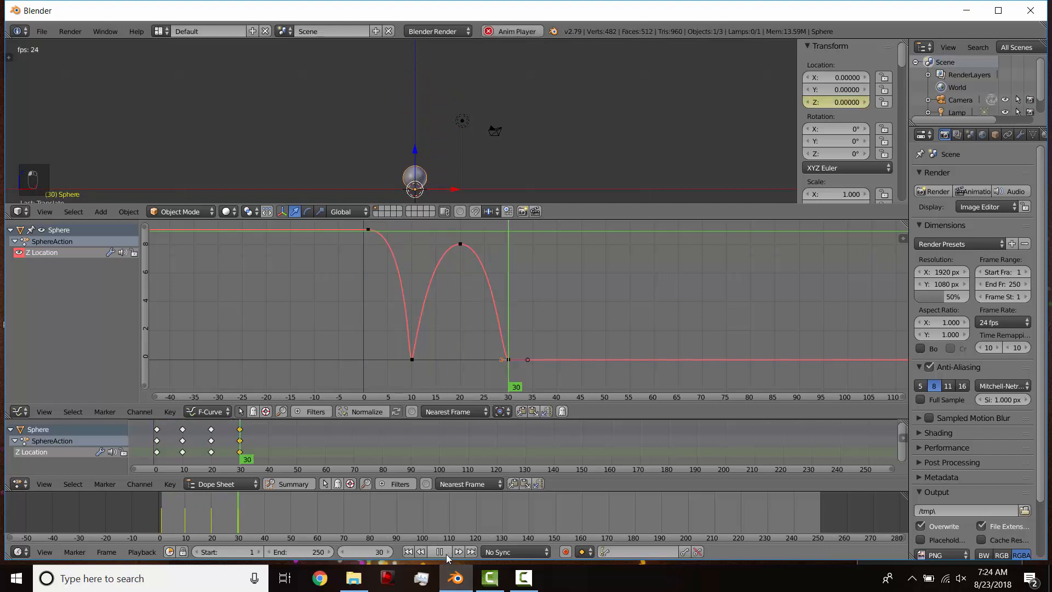
left_click(445, 552)
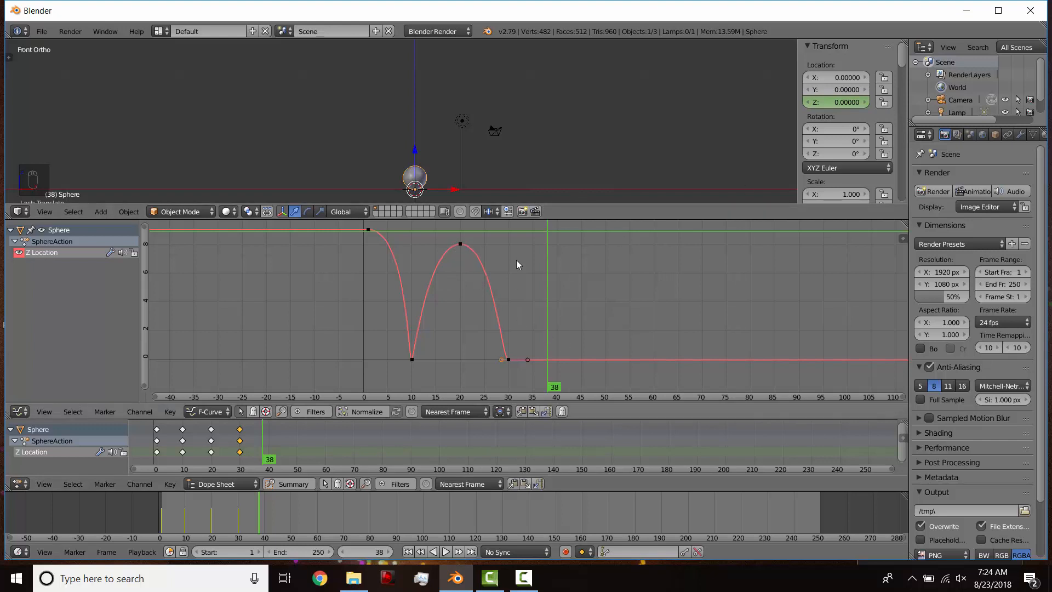
Duplicate the keyframes at frames 20 and 30 and move the copies along X to frames 38 and 48.
right_click(460, 244)
right_click(509, 360, "shift")
key("shift+d")
key("x")
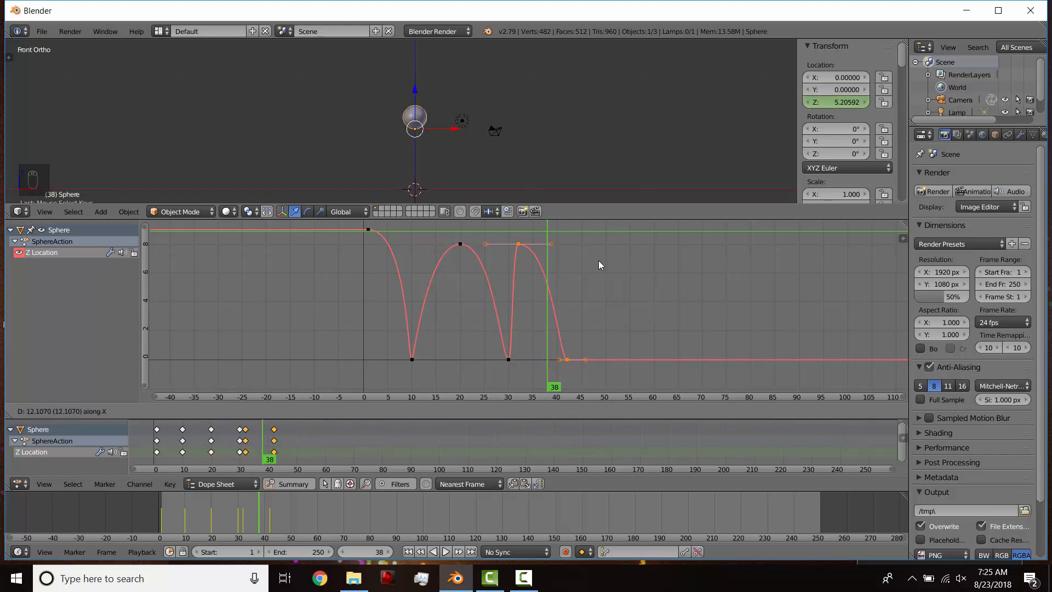
left_click(628, 264)
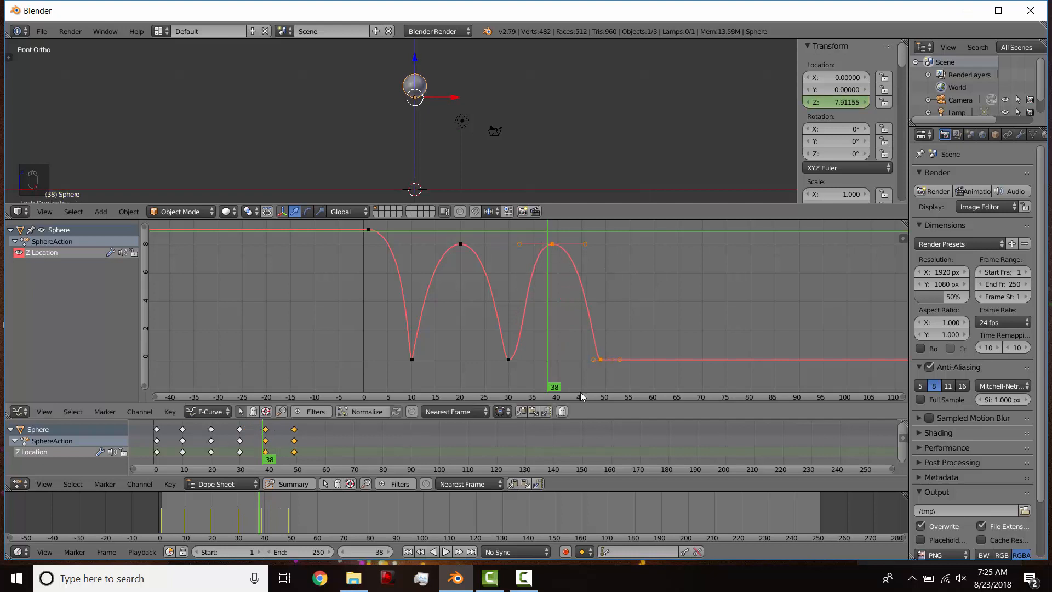
key("g")
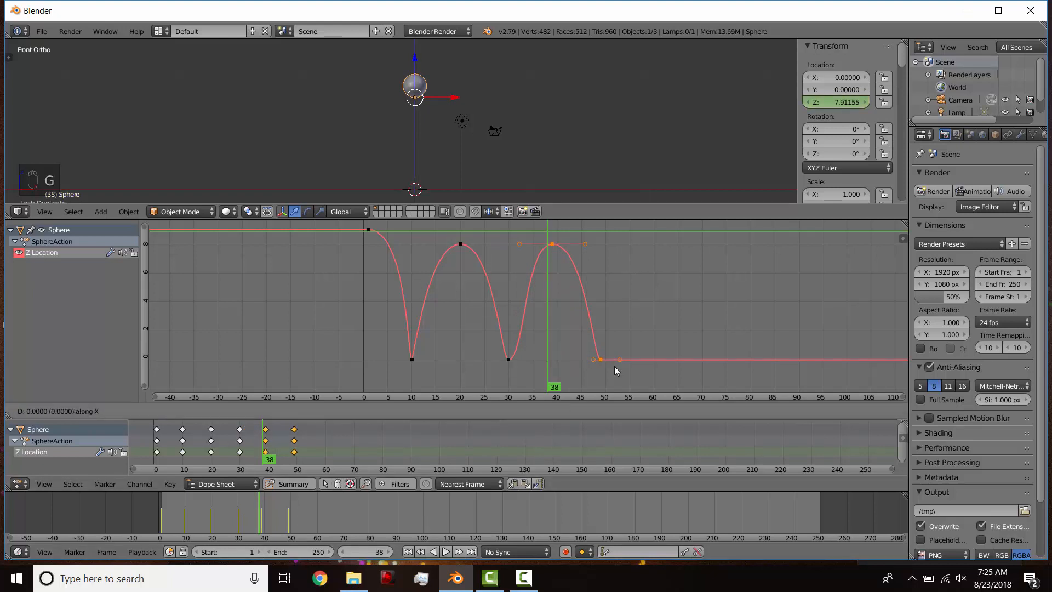
left_click(610, 364)
Play the animation twice from frame 1 to check the added third bounce.
left_click(407, 553)
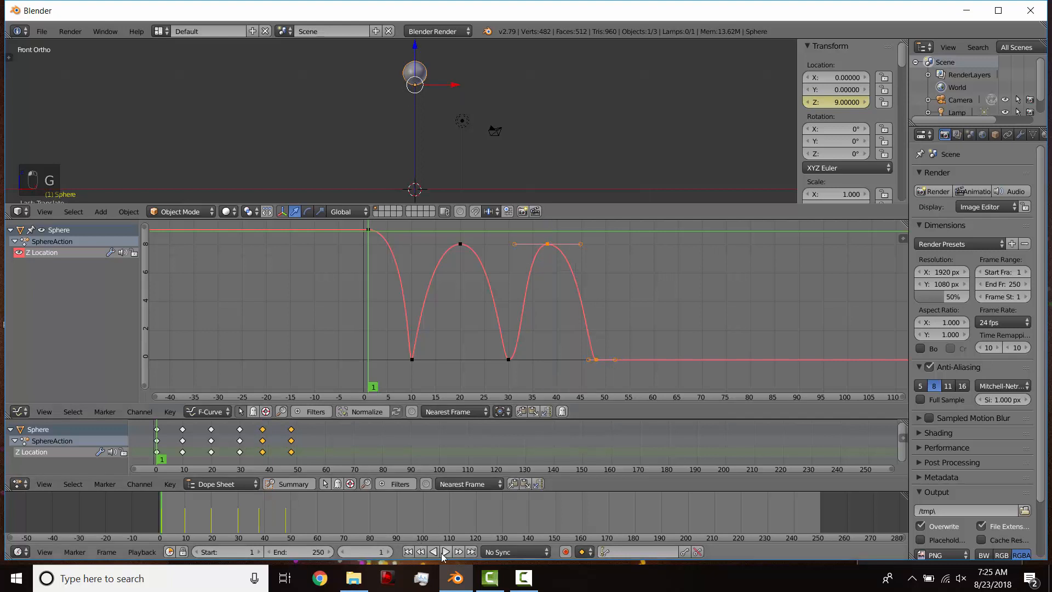
left_click(445, 552)
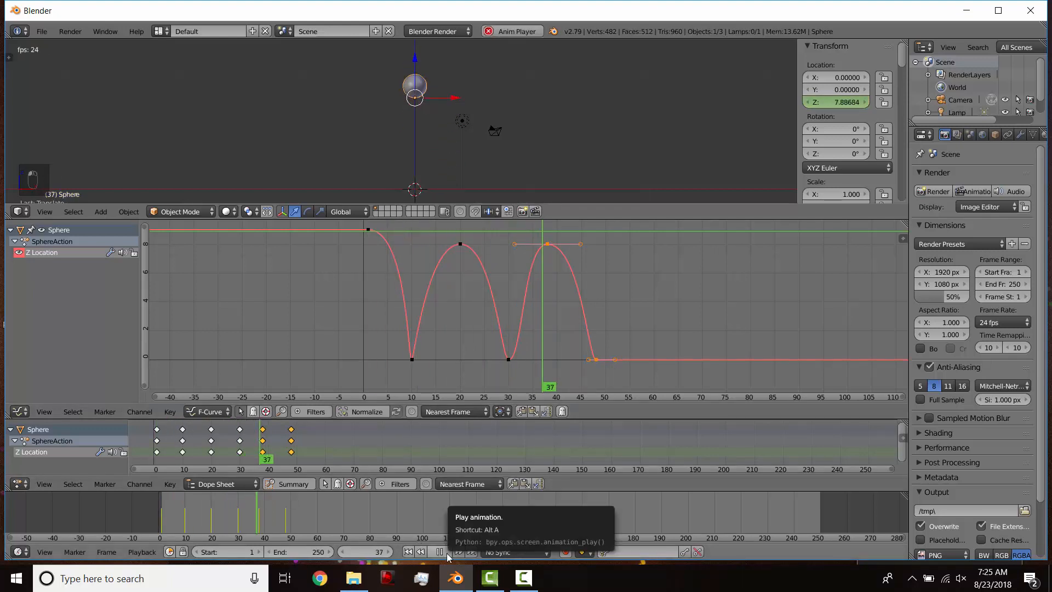
left_click(446, 553)
left_click(410, 551)
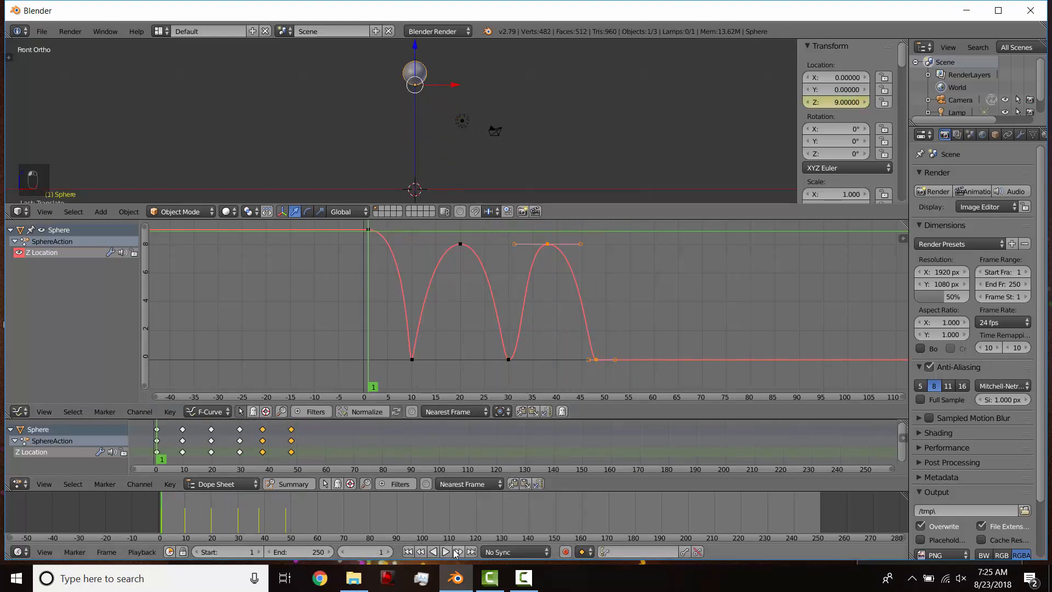
left_click(442, 551)
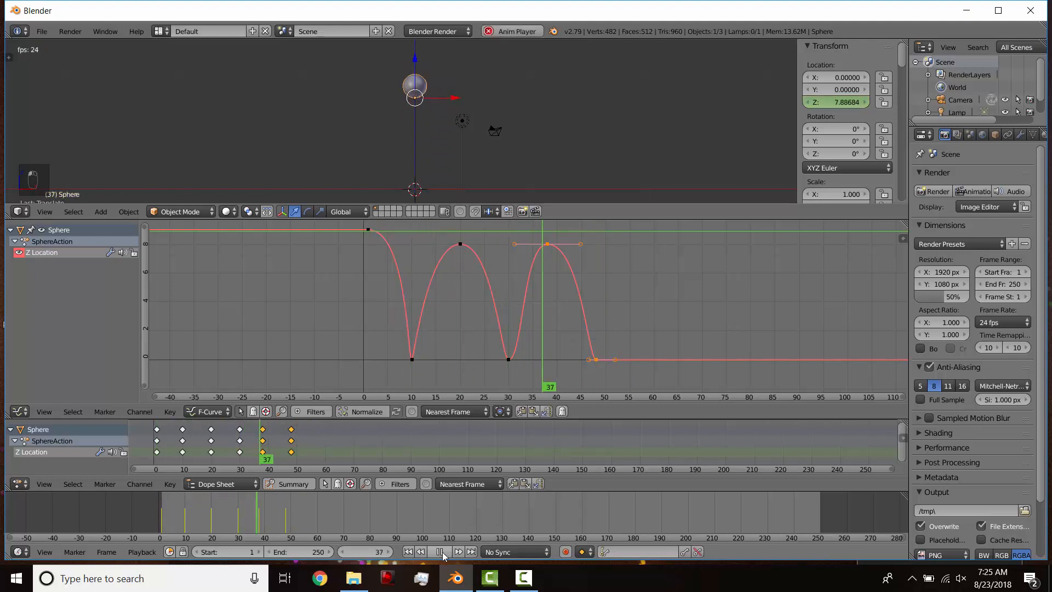
left_click(442, 552)
Move the third bounce's peak keyframe down to a Z value of about 7, at frame 37.
left_click_drag(463, 325, 422, 332)
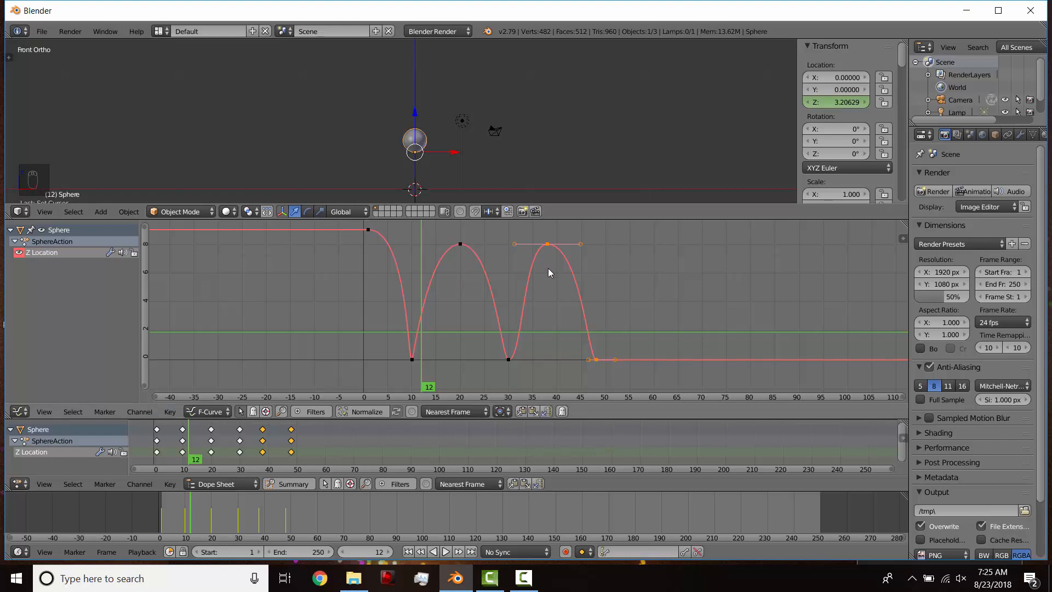
mouse_move(545, 244)
left_mouse_down()
mouse_move(521, 235)
mouse_move(548, 236)
left_mouse_up()
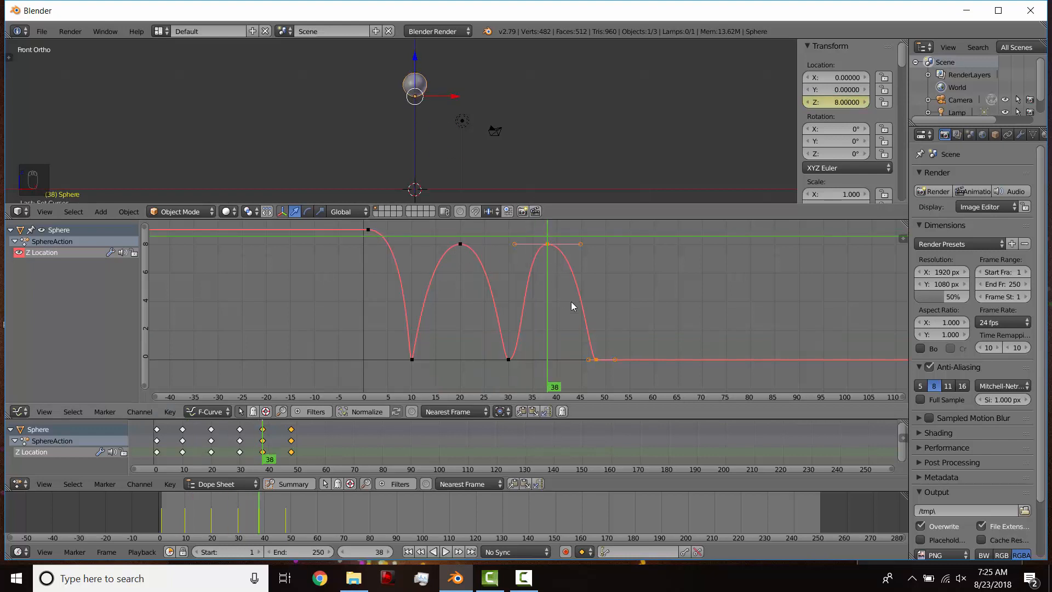
key("g")
right_click(565, 309)
right_click(548, 244)
key("g")
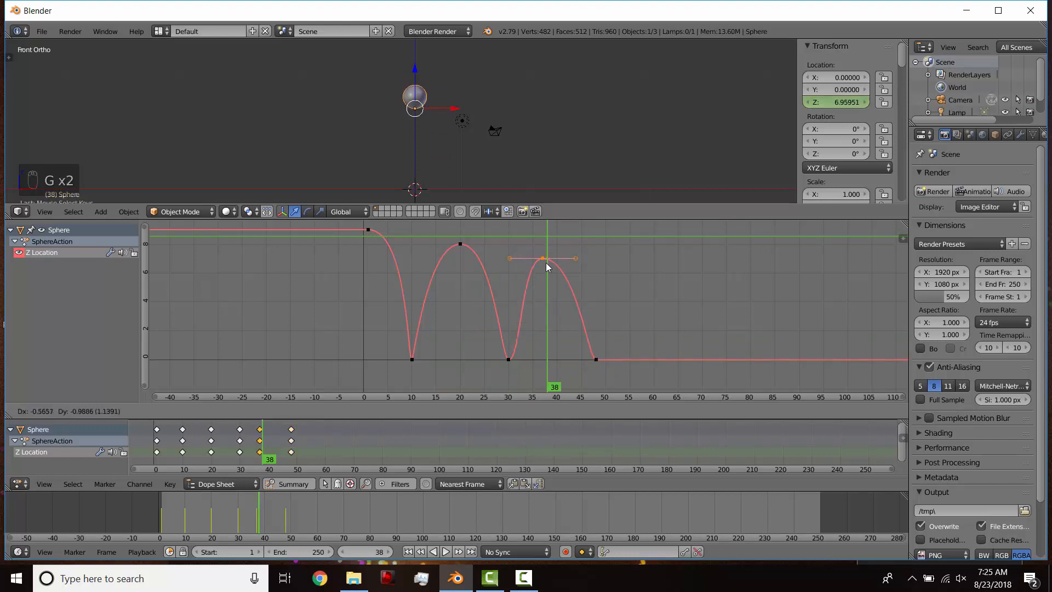
left_click(544, 262)
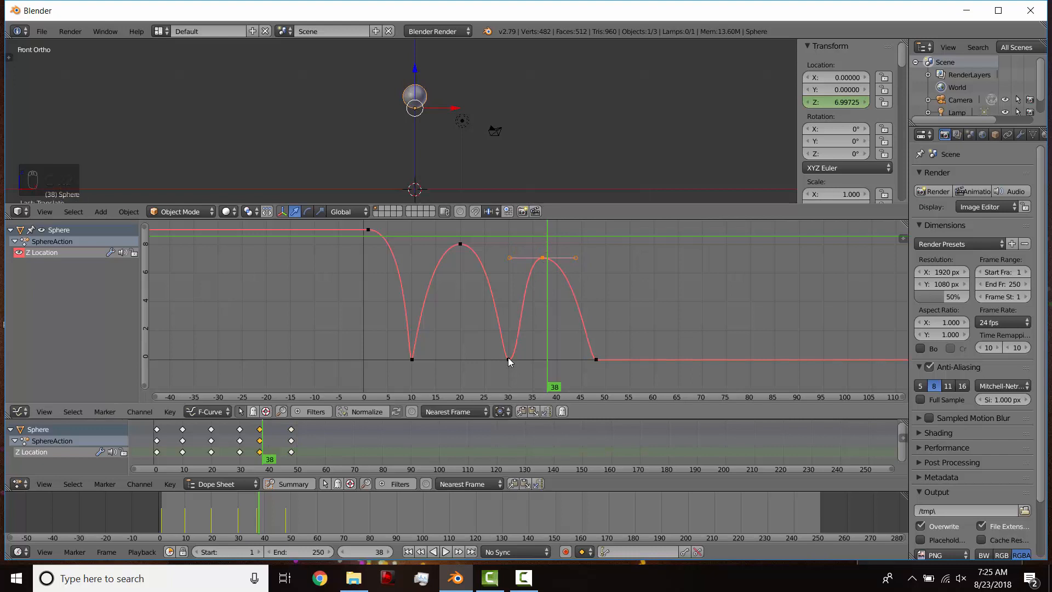
Shorten the outgoing handle of the frame 30 keyframe by about 1.8 frames to steepen the rebound.
right_click(509, 359)
right_click(528, 359)
key("g")
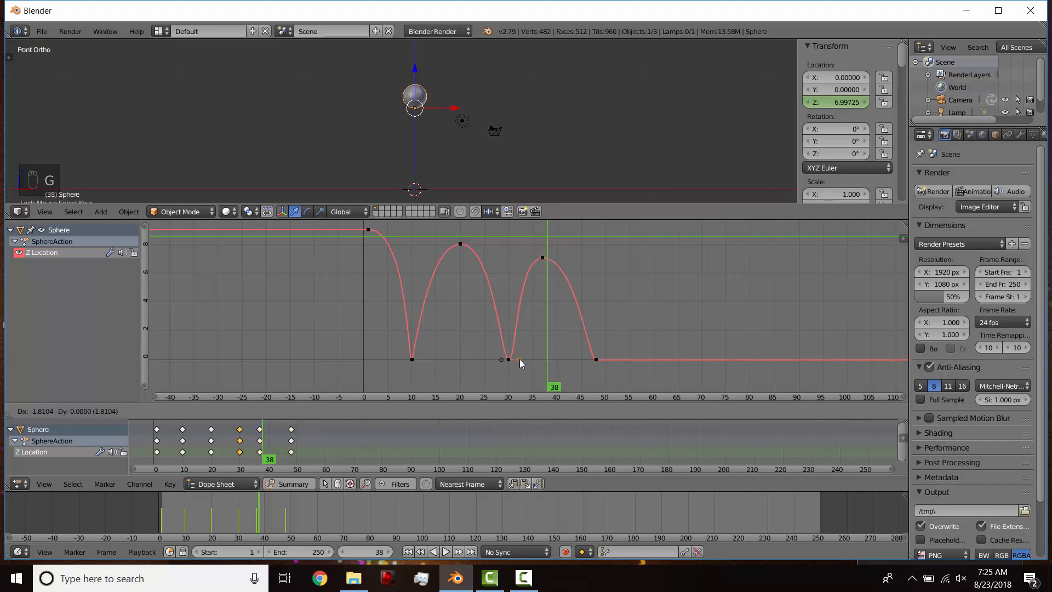
left_click(519, 359)
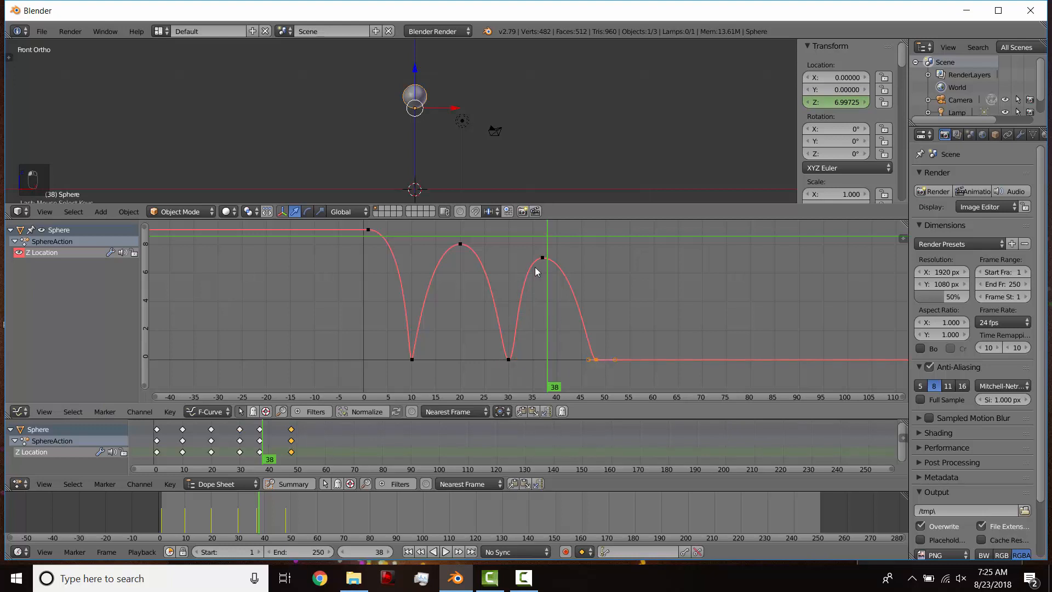
Move the third bounce's landing keyframe to frame 46 and shorten its outgoing handle.
right_click(597, 359)
key("g")
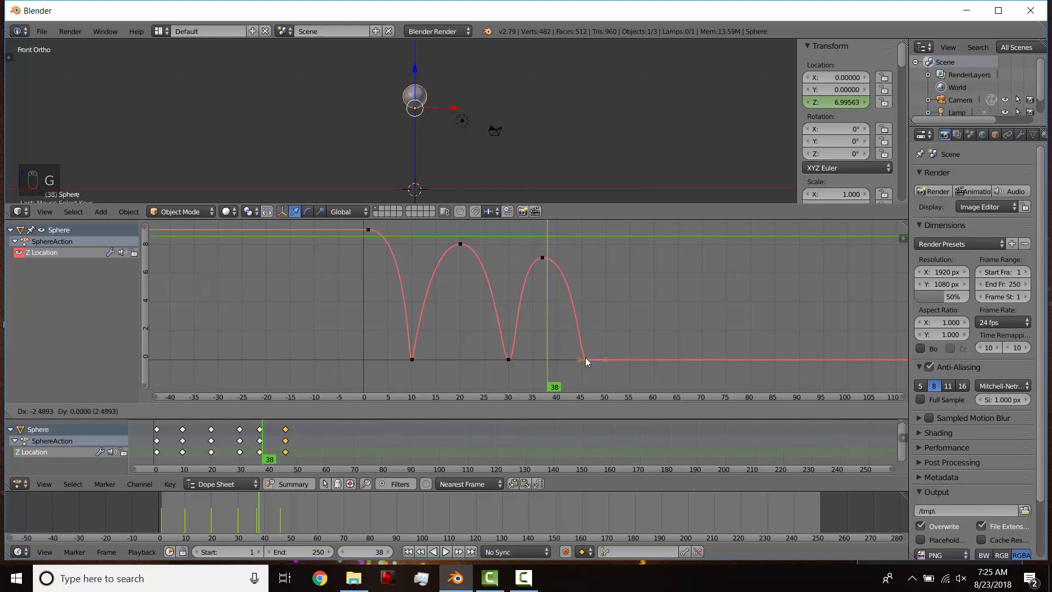
left_click(585, 357)
right_click(605, 360)
key("g")
left_click(616, 360)
Play the animation from the start to check the adjusted third bounce.
key("shift+alt+a")
key("alt+a")
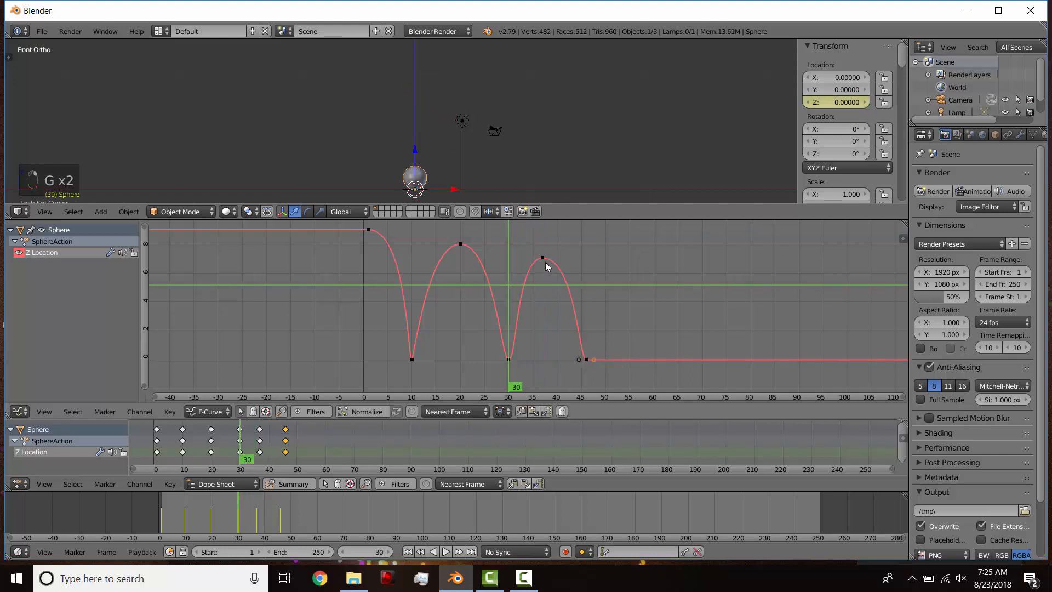
right_click(543, 258)
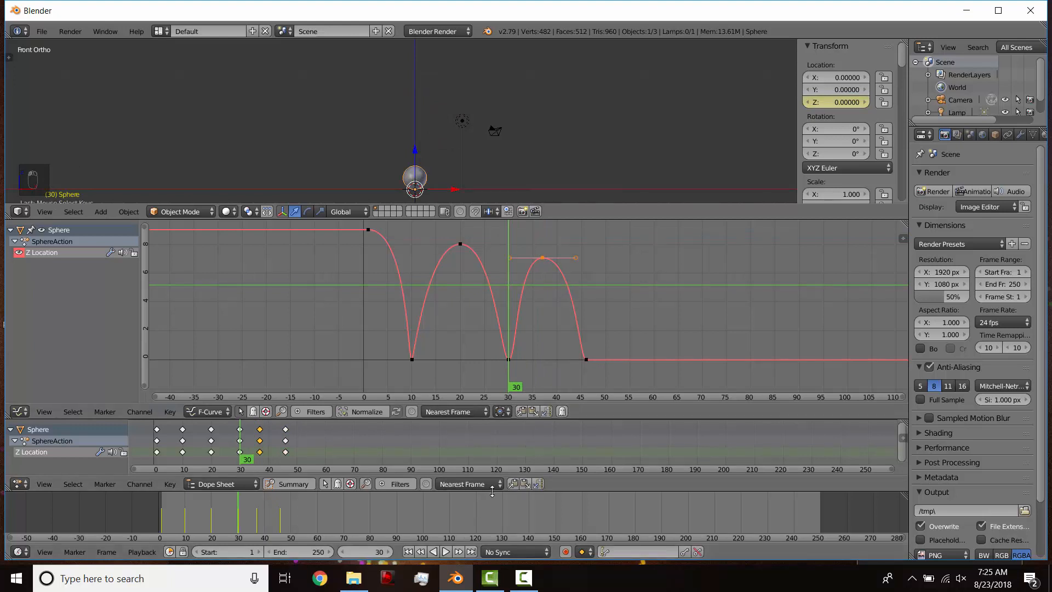
left_click(446, 550)
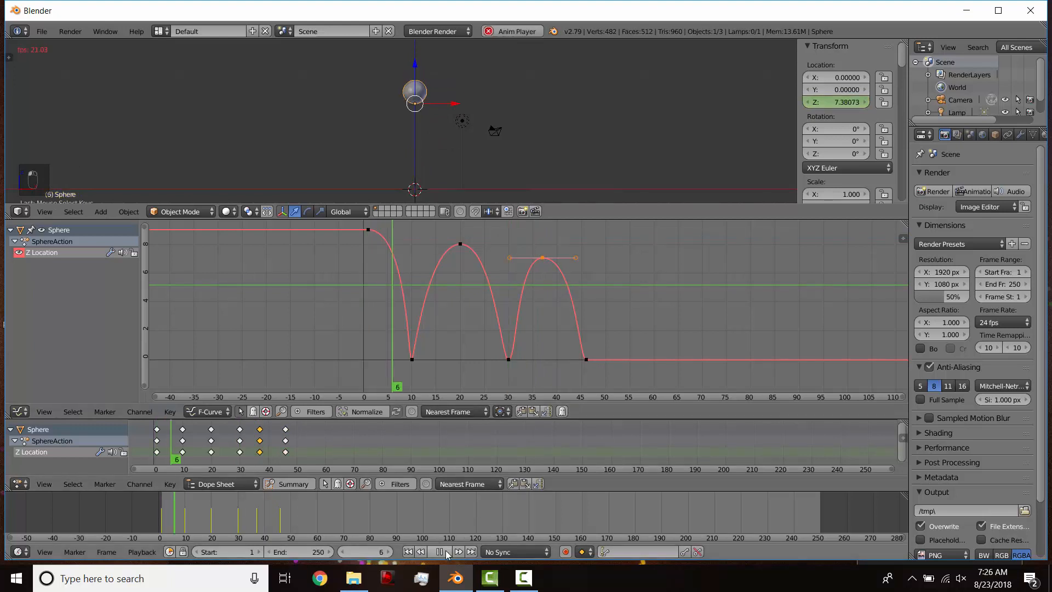
left_click(445, 550)
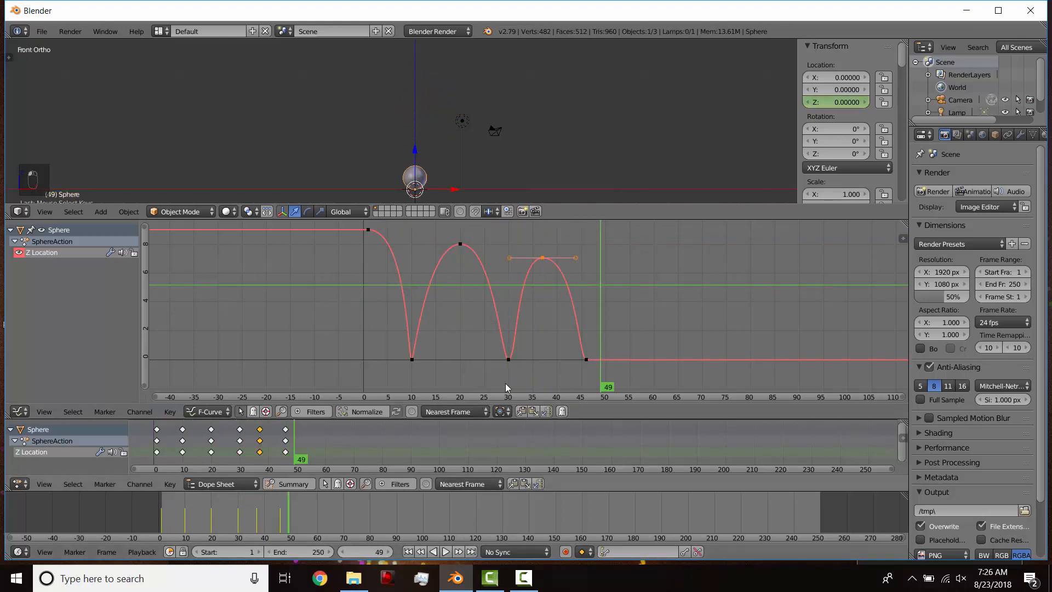
Lower the third bounce's peak keyframe by about 0.6 and play the animation from frame 1 to check it.
key("g")
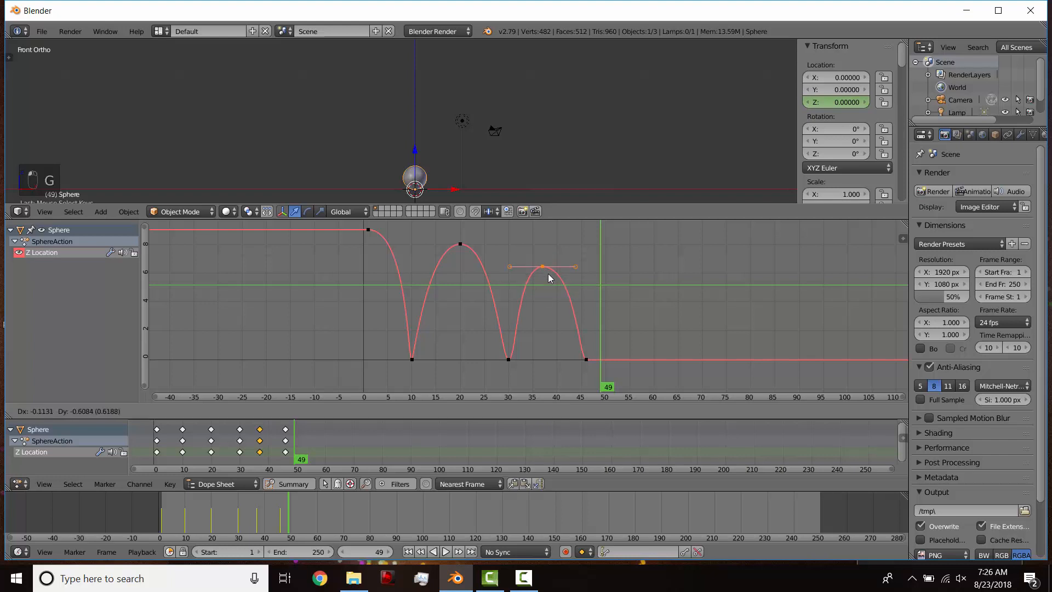
left_click(538, 268)
left_click(408, 552)
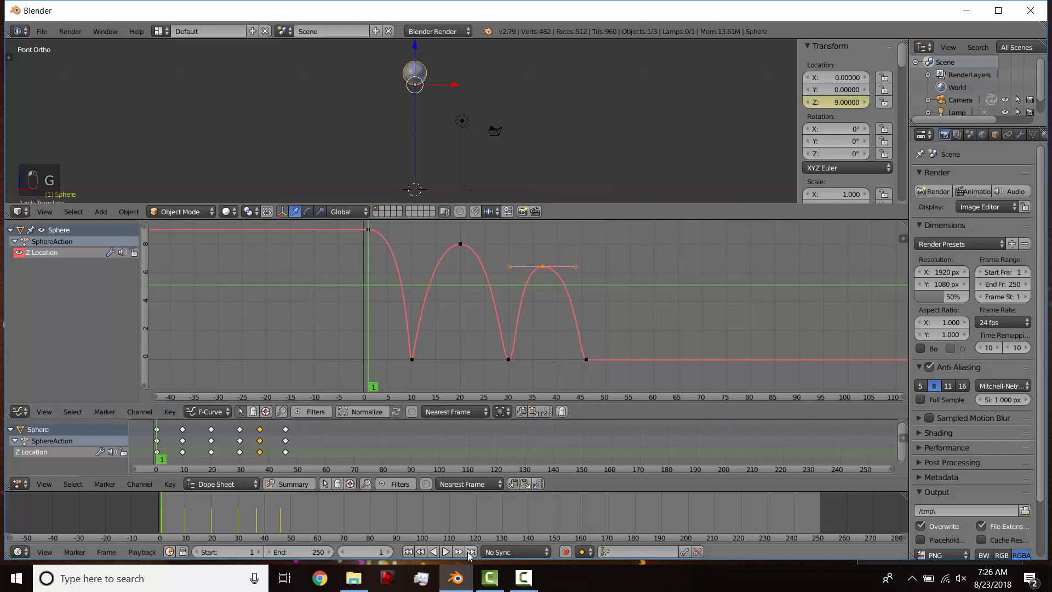
left_click(446, 551)
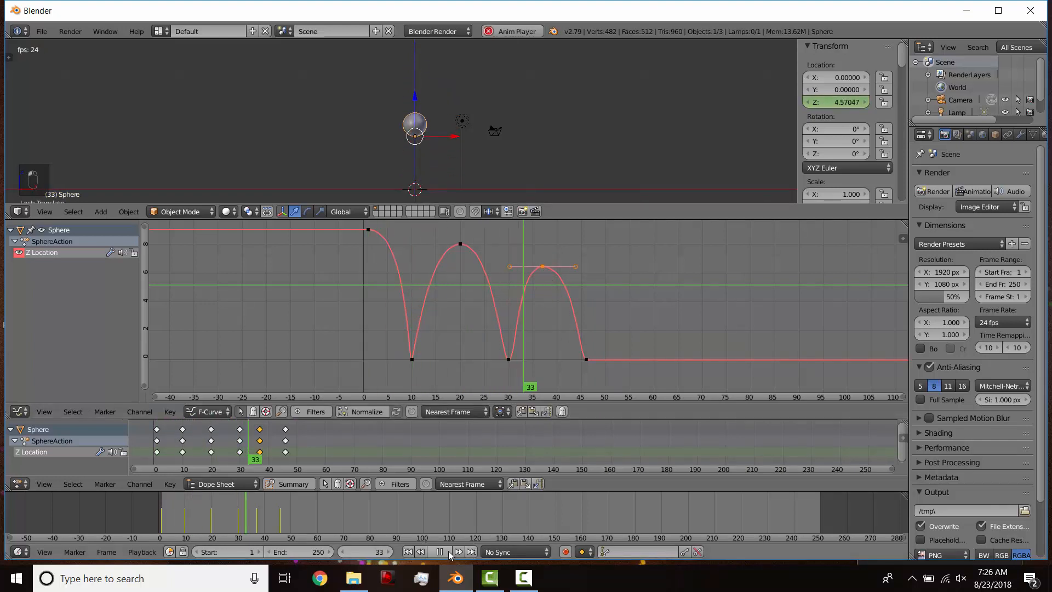
left_click(449, 551)
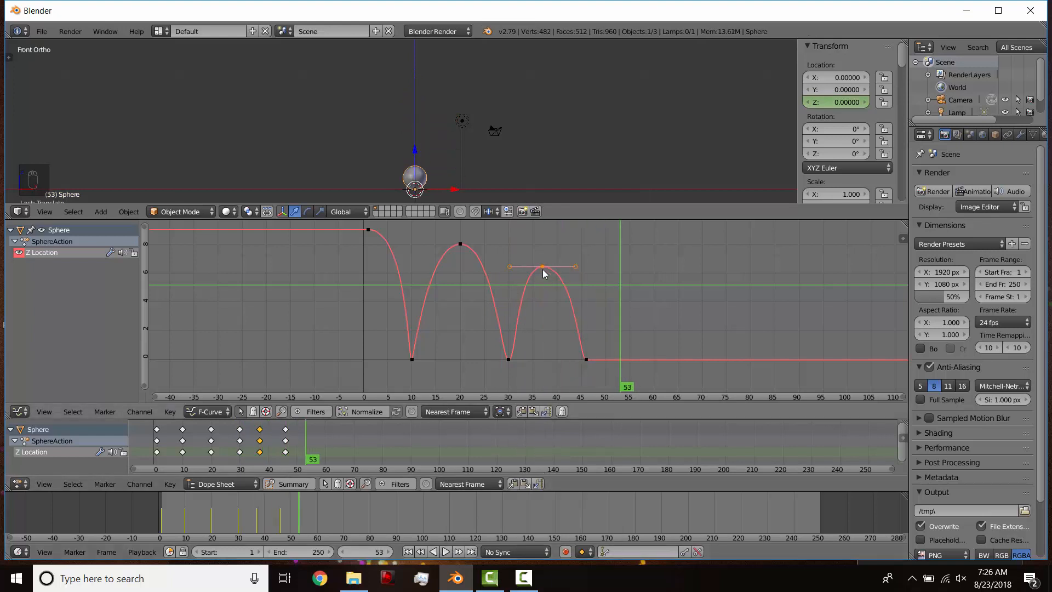
Duplicate the keyframes at frames 37 and 46 and move the copies along X to about frames 52 and 61.
left_click(541, 255)
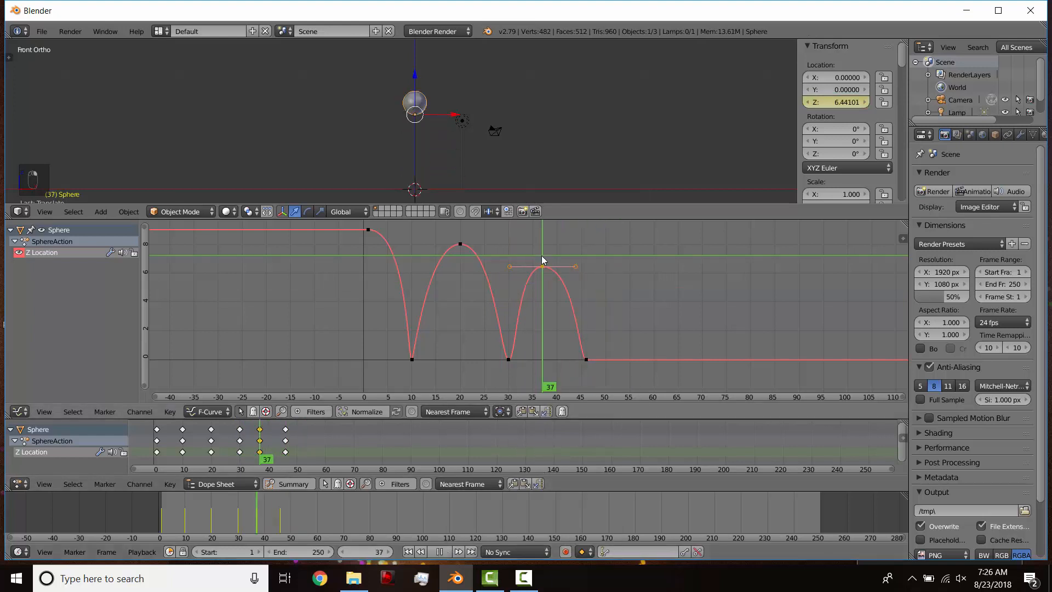
right_click(586, 360, "shift")
key("shift+d")
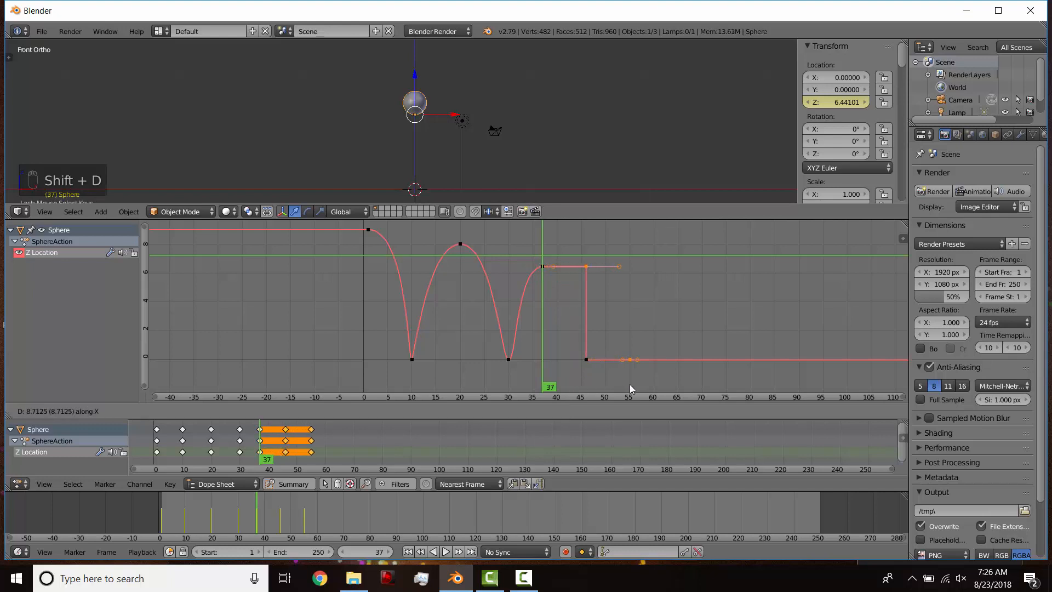
left_click(648, 387)
Move the fourth bounce's peak keyframe down to a Z value of about 4.3, near frame 53.
right_click(616, 267)
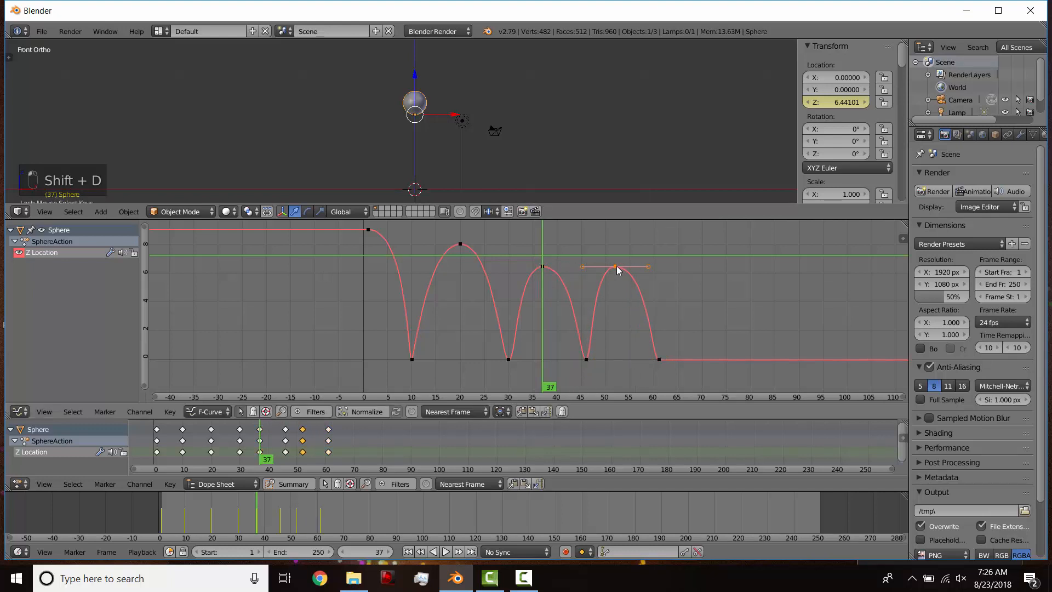
key("g")
left_click(620, 296)
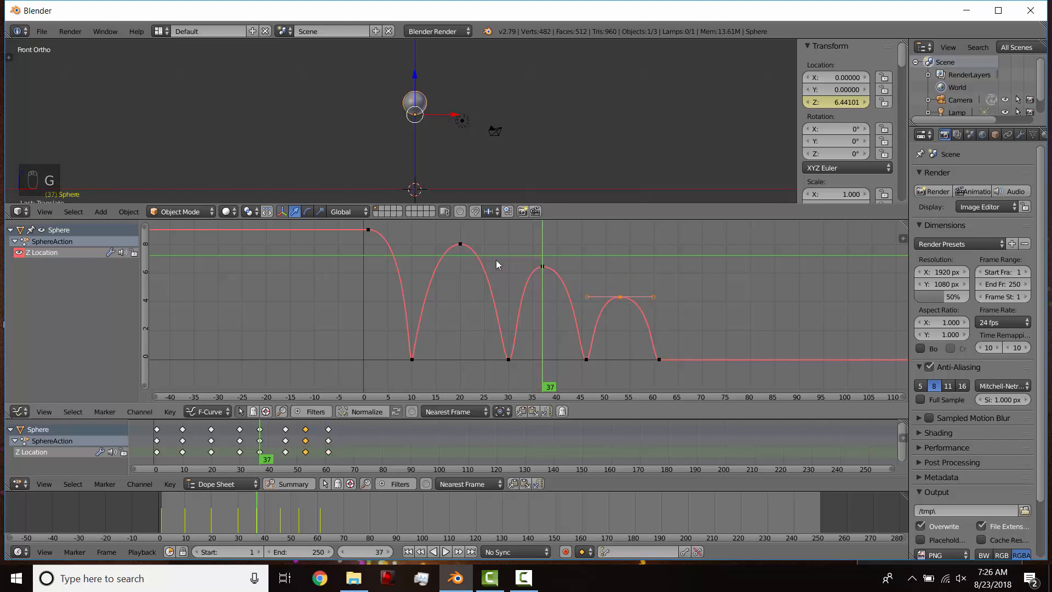
Play the animation from frame 1 to check the four decreasing bounces.
left_click(410, 551)
left_click(445, 551)
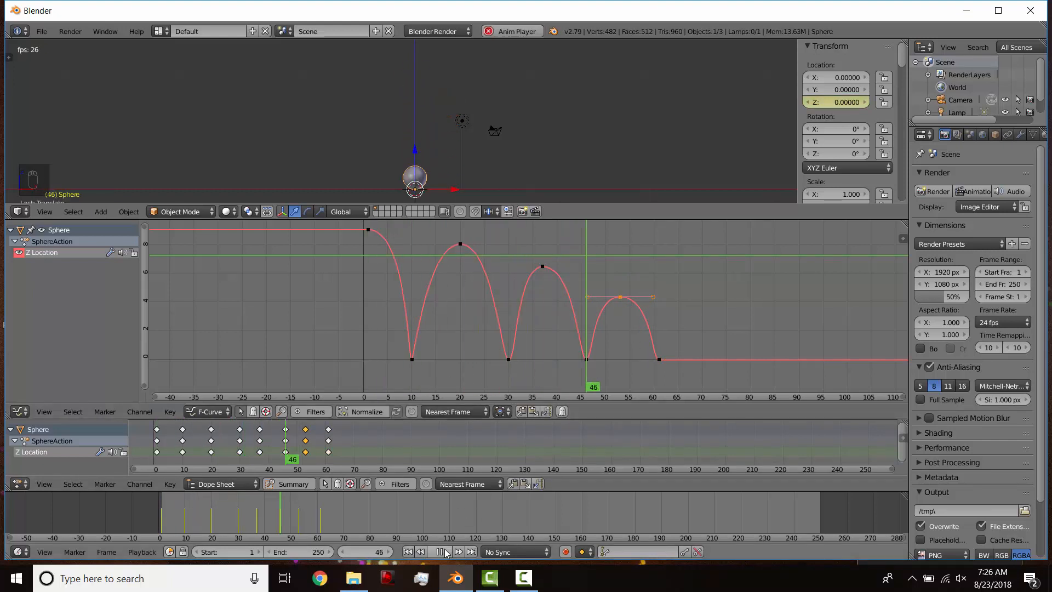
left_click(445, 551)
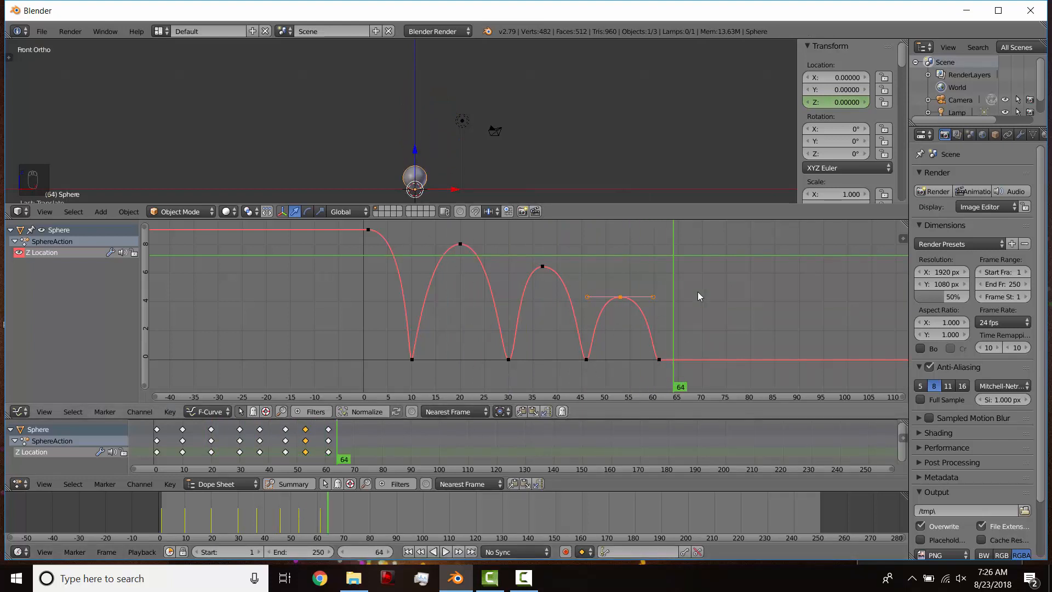
key("ctrl+z")
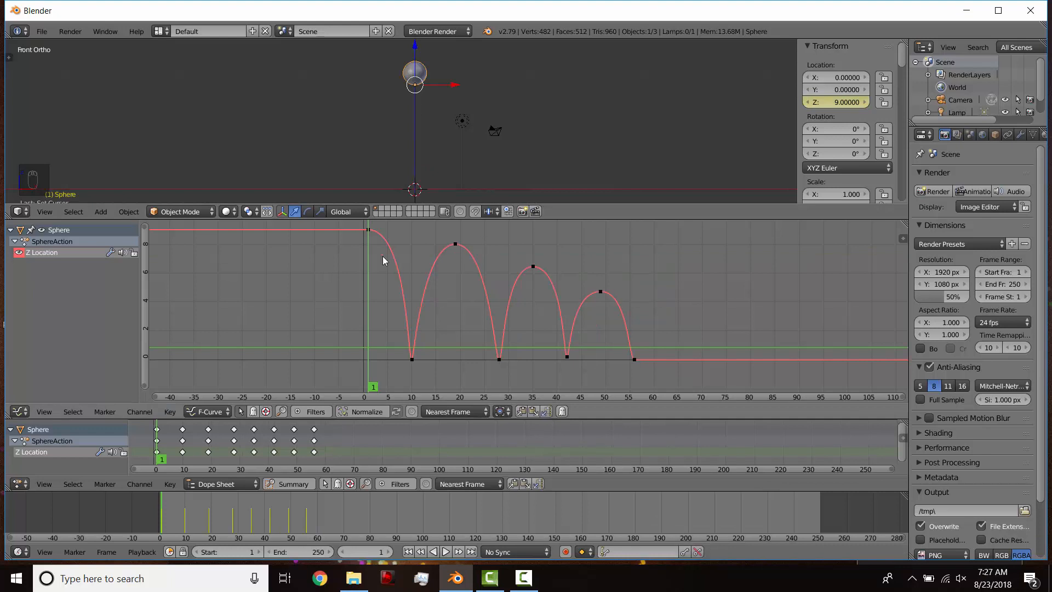
right_click(412, 359)
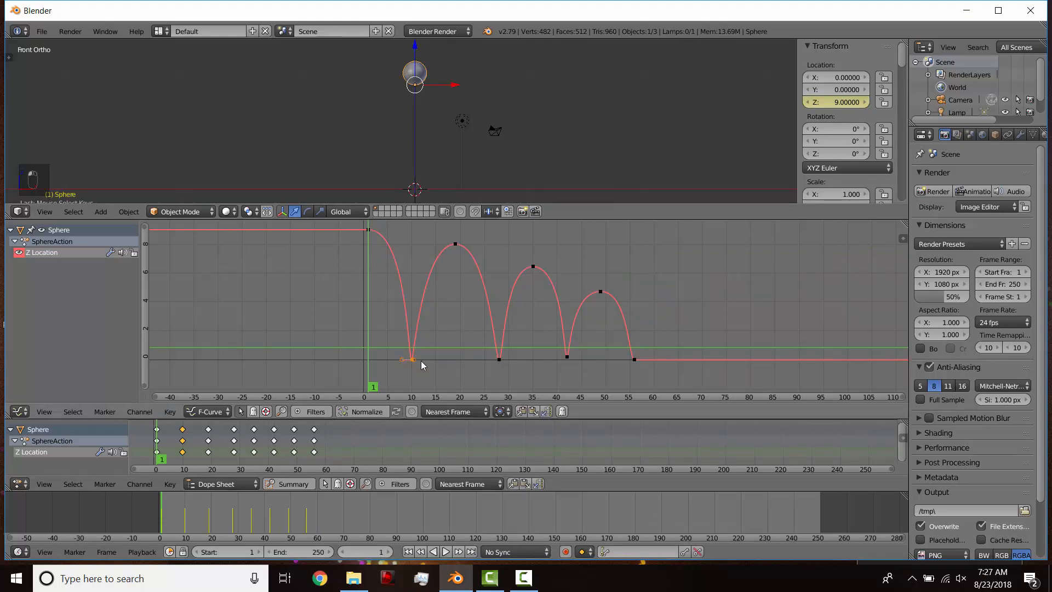
right_click(499, 359)
key("s")
left_click(550, 368)
right_click(635, 360)
key("g")
key("Escape")
right_click(569, 357)
key("g")
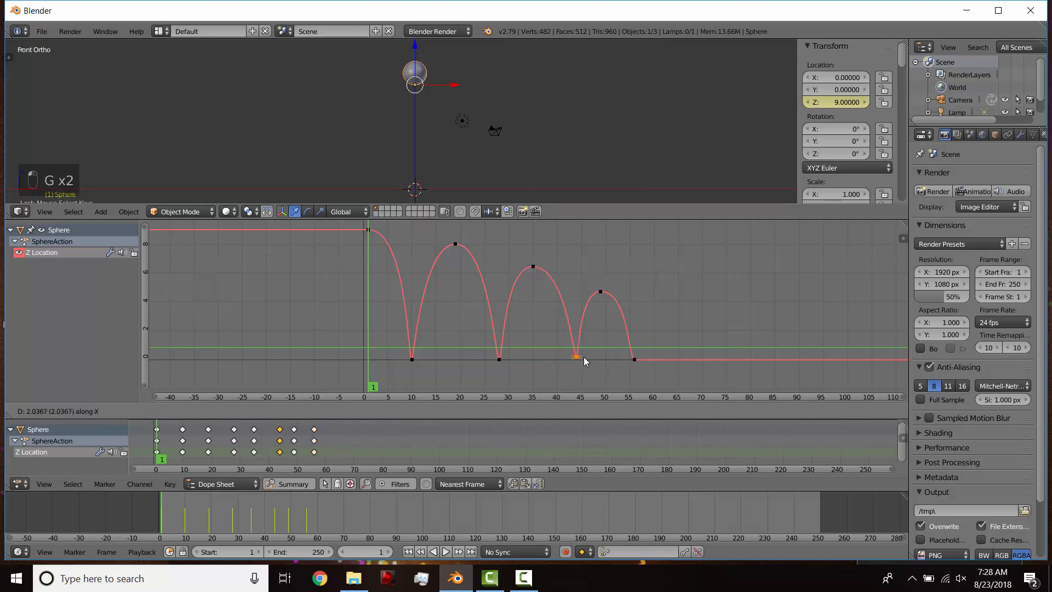
key("Escape")
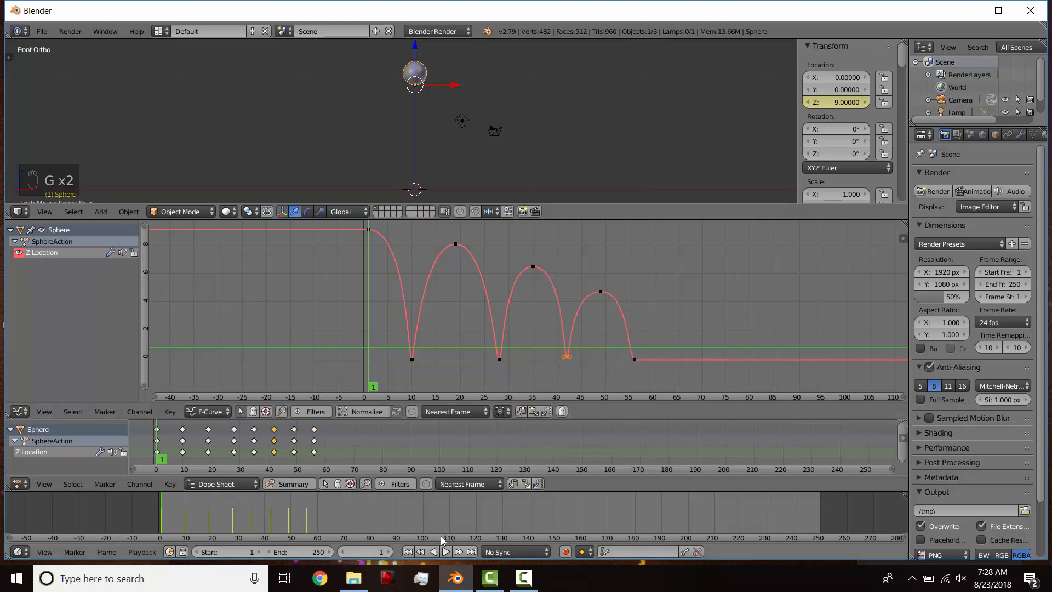
Play back the bounces, and duplicate the keyframes at frames 49 and 56 along X to frames 60 and 67.
left_click(445, 552)
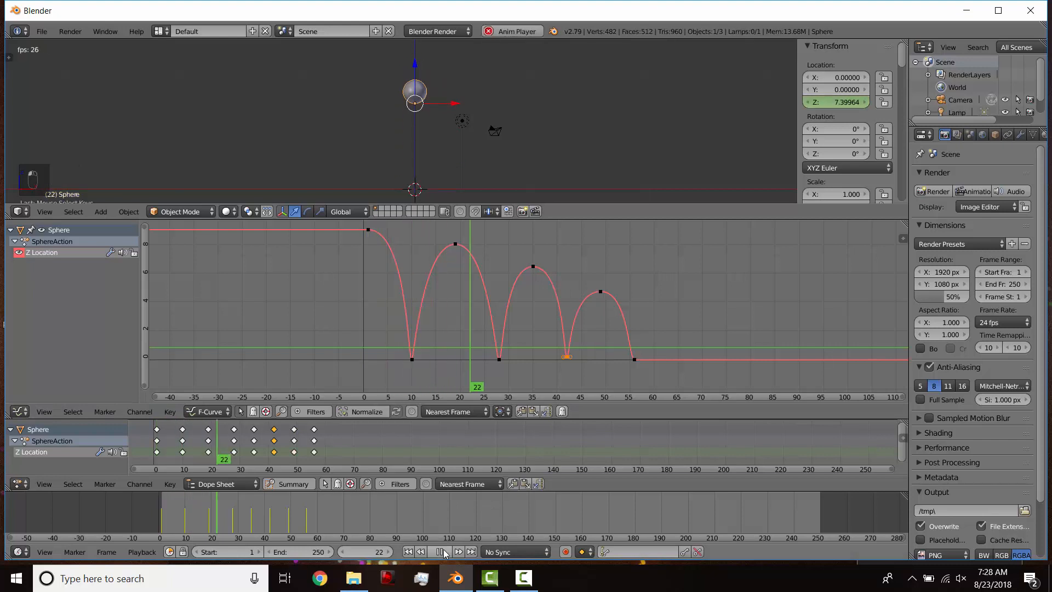
left_click(442, 550)
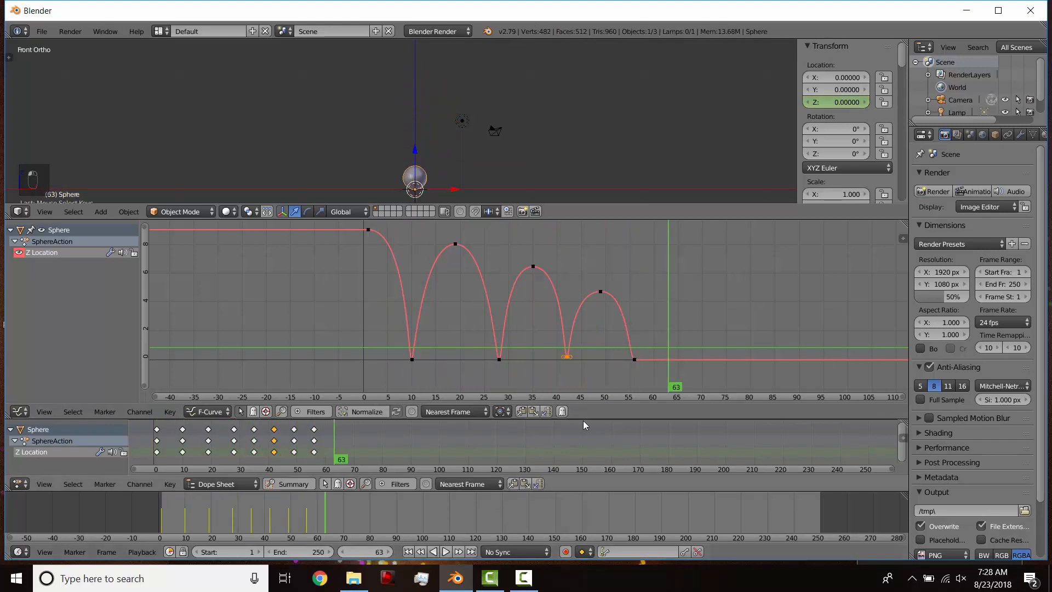
right_click(604, 294)
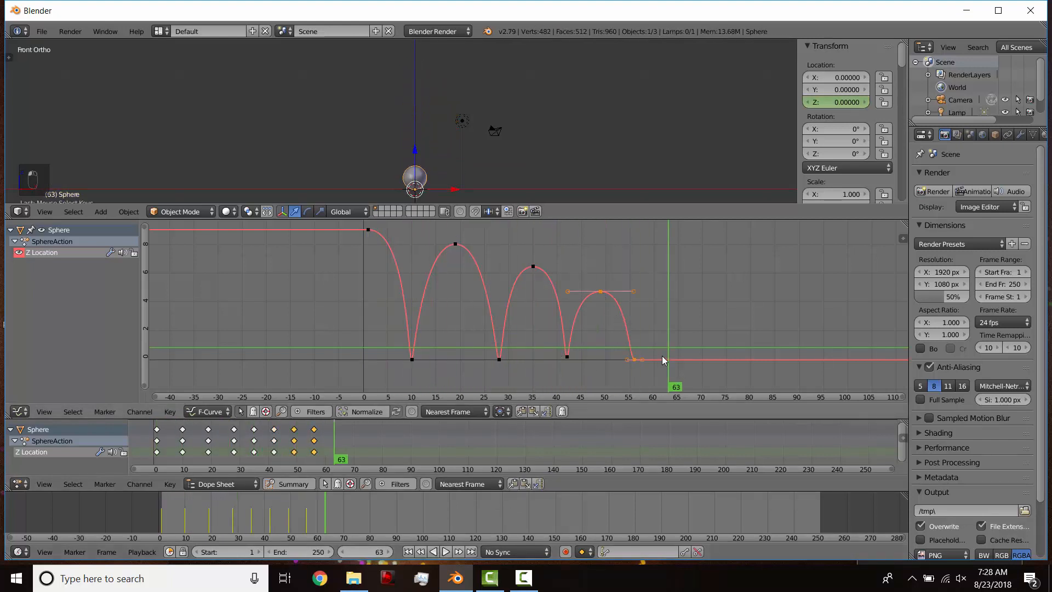
key("shift+d")
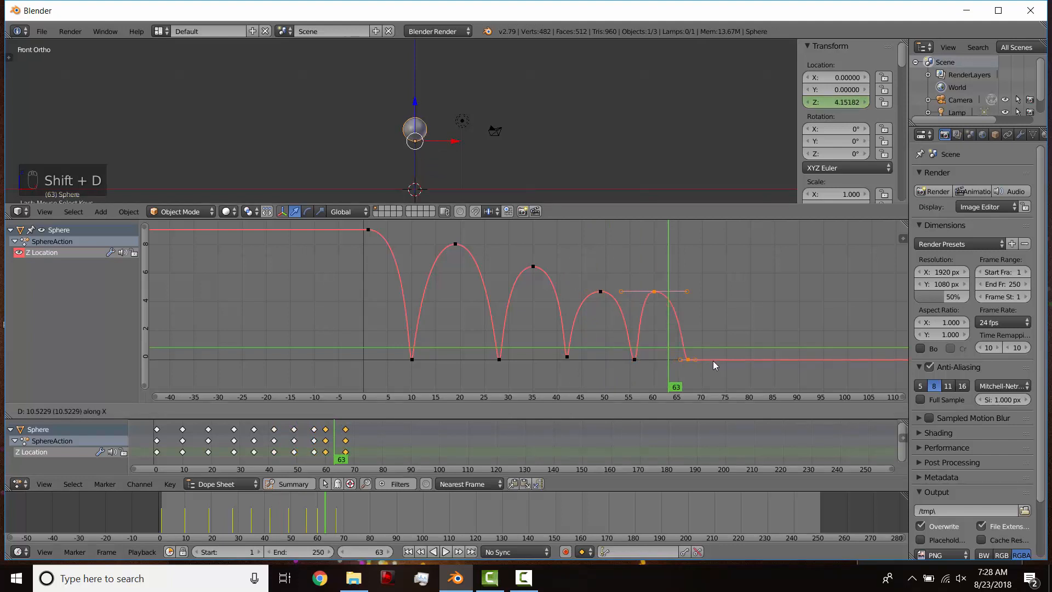
left_click(712, 361)
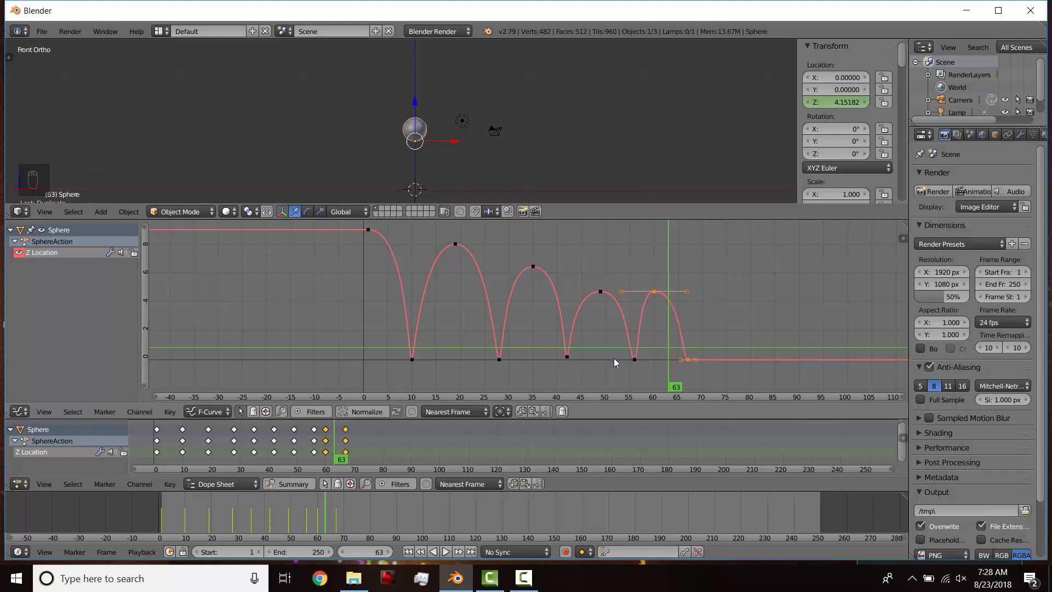
Lower the fifth bounce's peak keyframe at frame 60 along Y to a Z value of about 2.8.
left_click(653, 293)
key("g")
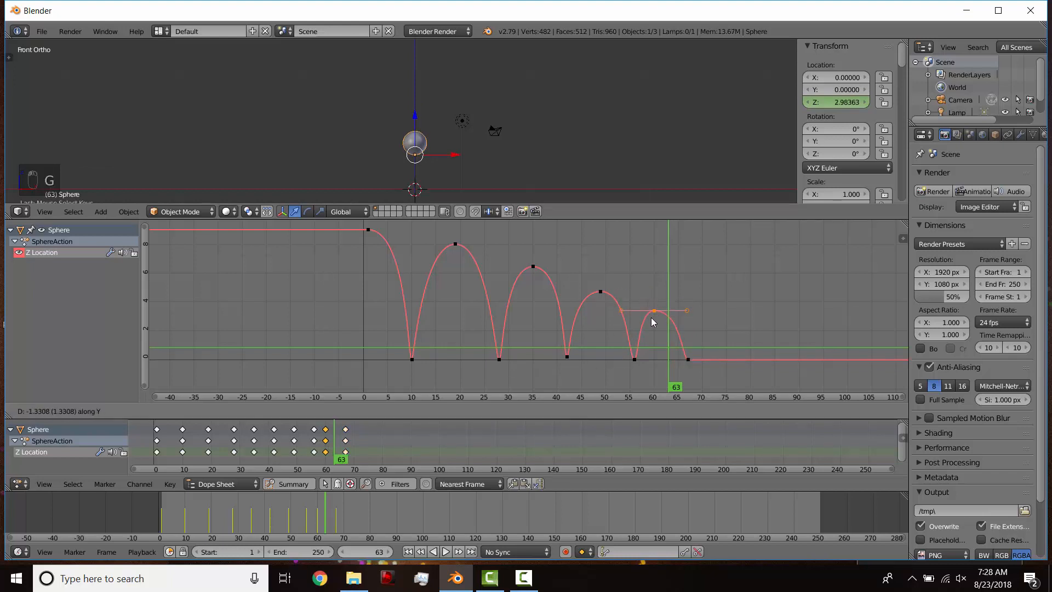
key("y")
left_click(649, 324)
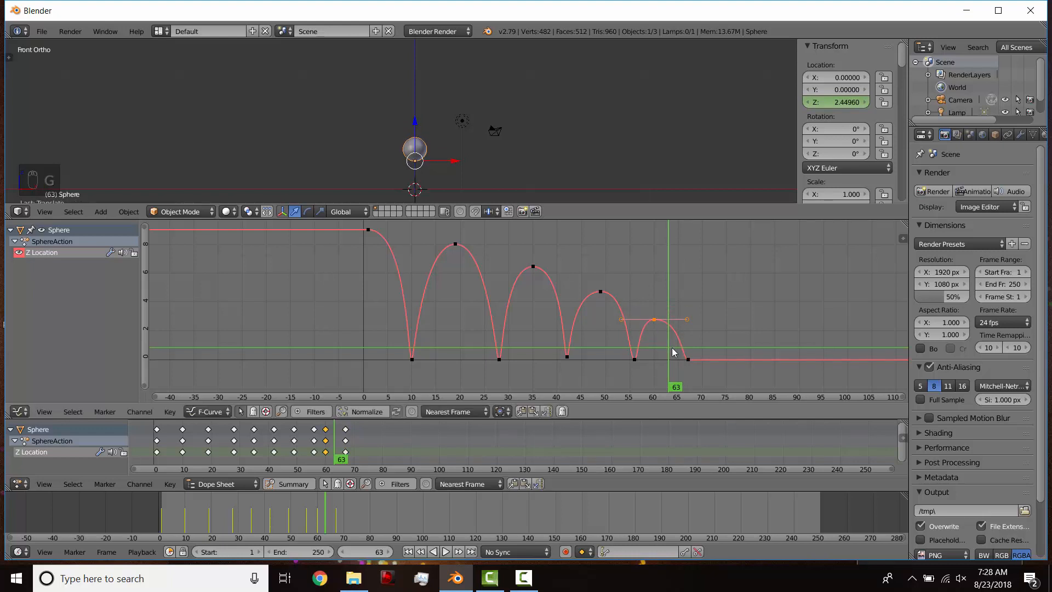
Move the fifth bounce's landing keyframe back along X to about frame 64 and scale down its handles along X.
left_click(686, 358)
key("g")
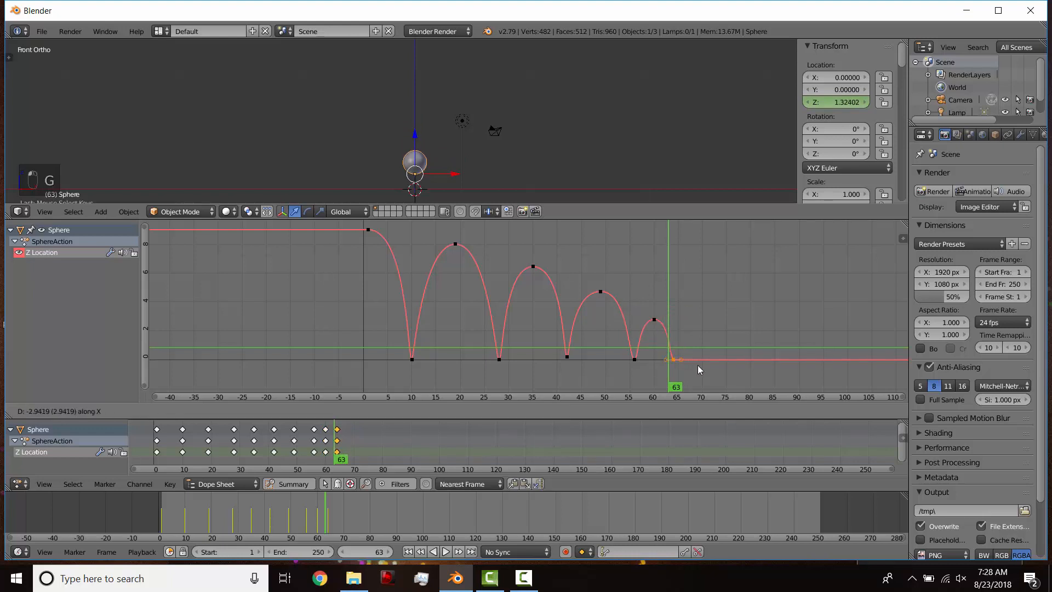
key("s")
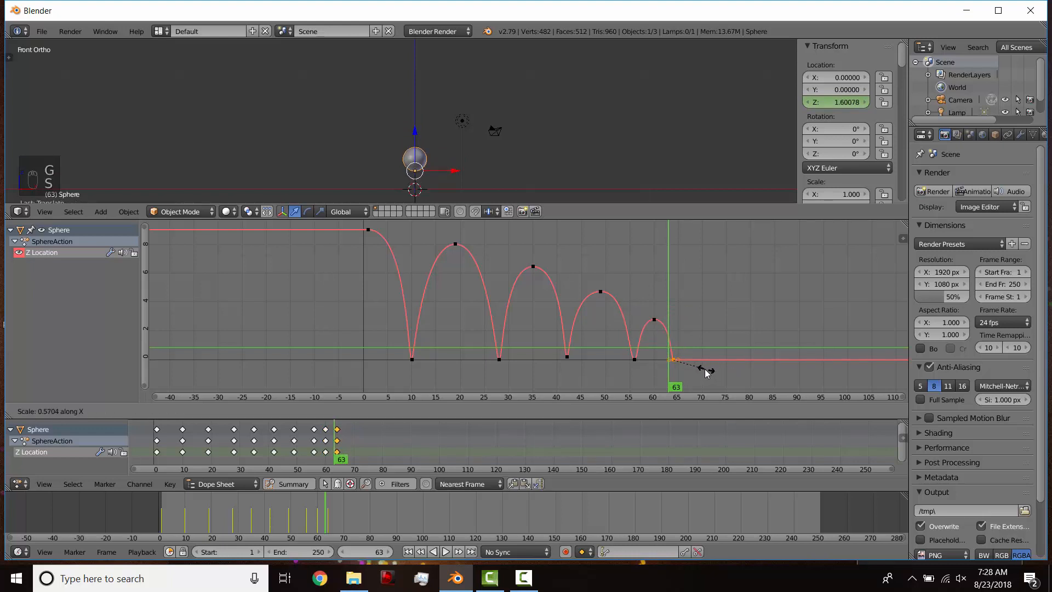
left_click(705, 369)
Duplicate the keyframes at frames 60 and 64 and place the copies along X at about frames 68 and 72.
left_click(655, 319)
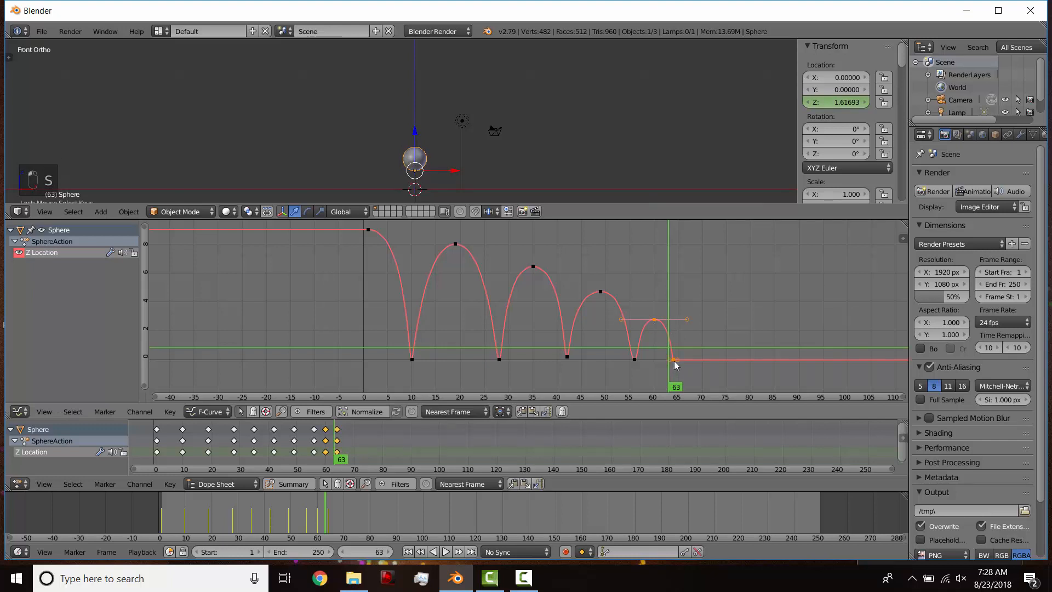
key("shift+d")
left_click(712, 363)
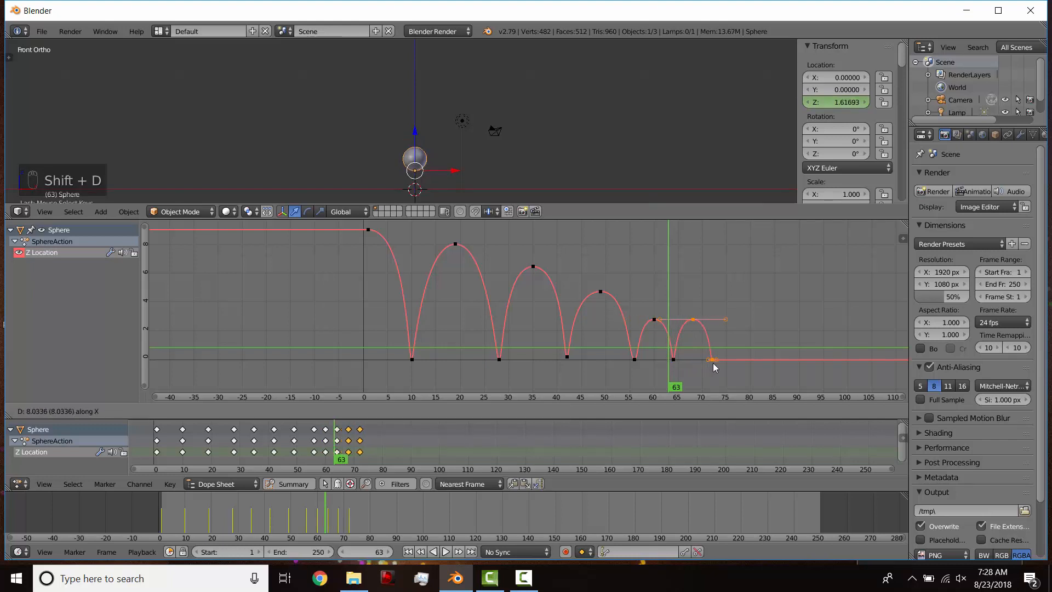
Lower the sixth bounce's peak keyframe to a Z value of about 1.4 and shift it to about frame 67.
left_click(694, 320)
key("g")
key("y")
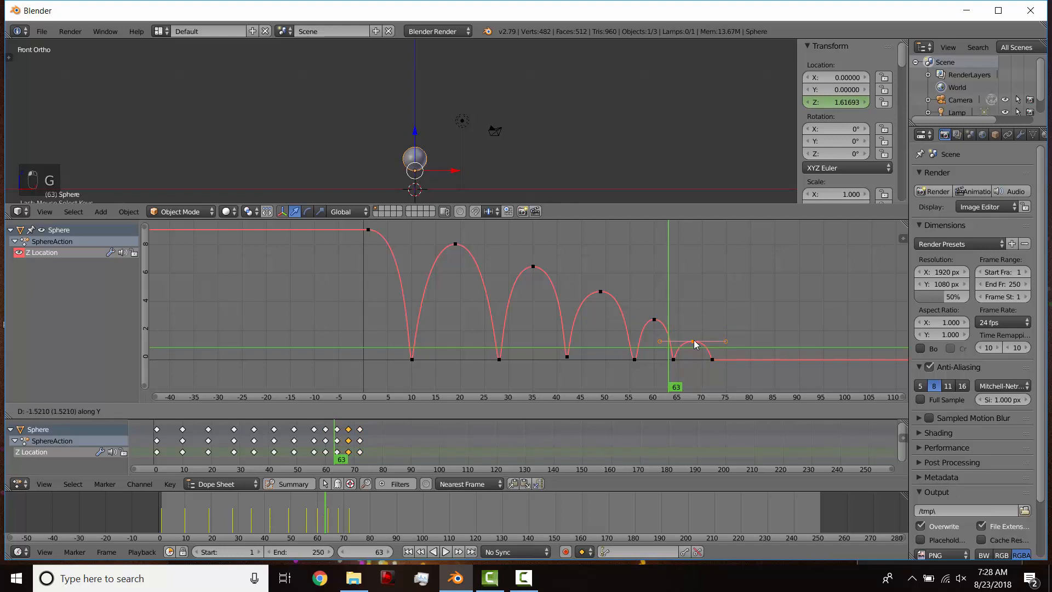
left_click(695, 342)
key("g")
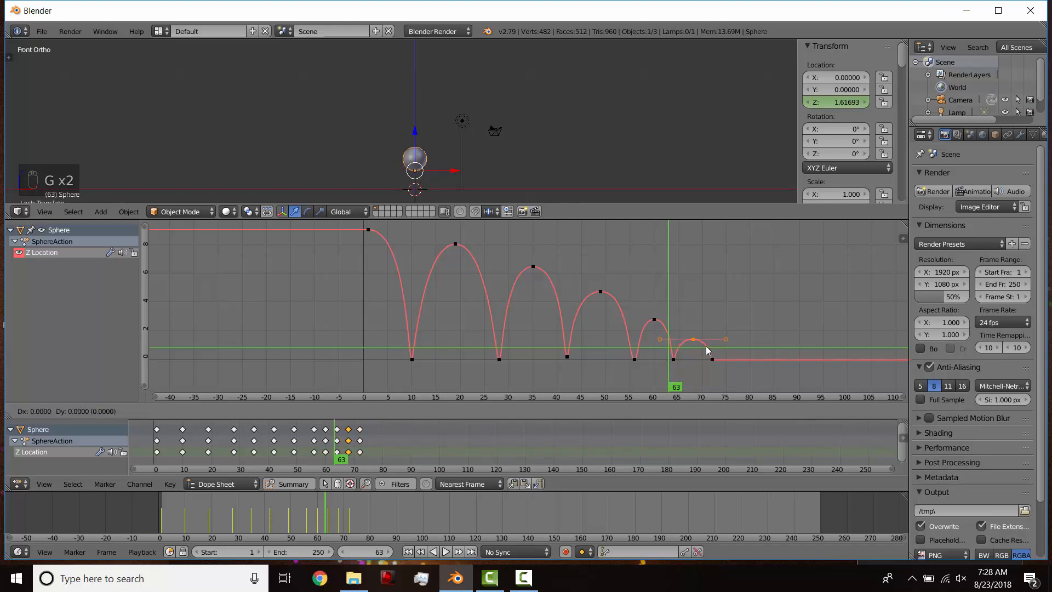
left_click(702, 346)
Move the sixth bounce's landing keyframe back along X to about frame 70.
left_click(713, 359)
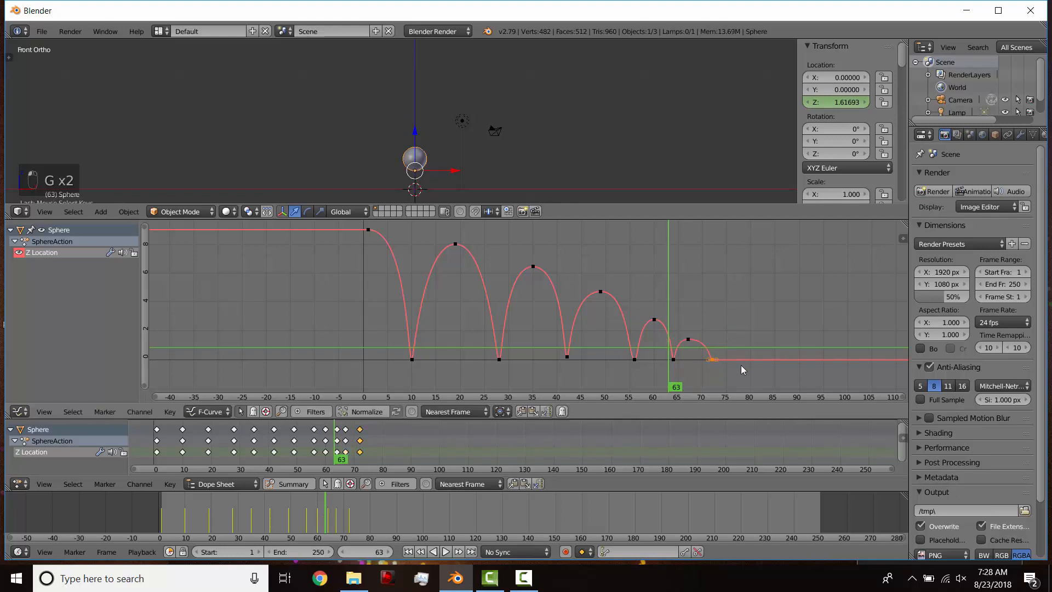
key("g")
left_click(731, 363)
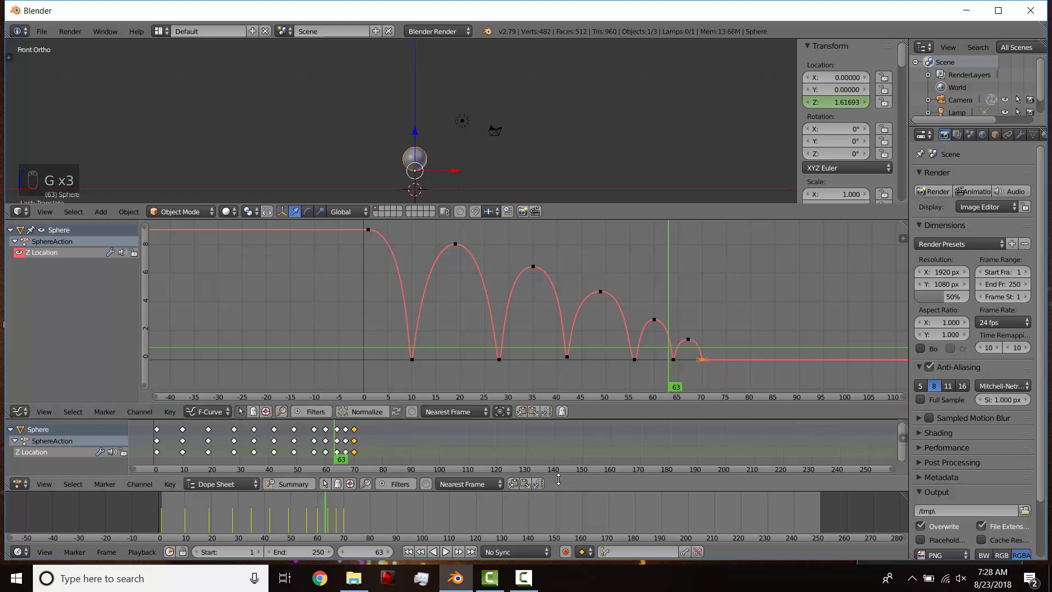
Deselect the keyframes and play the animation from the start to check the timing and height of all six bounces.
left_click(408, 552)
left_click(446, 552)
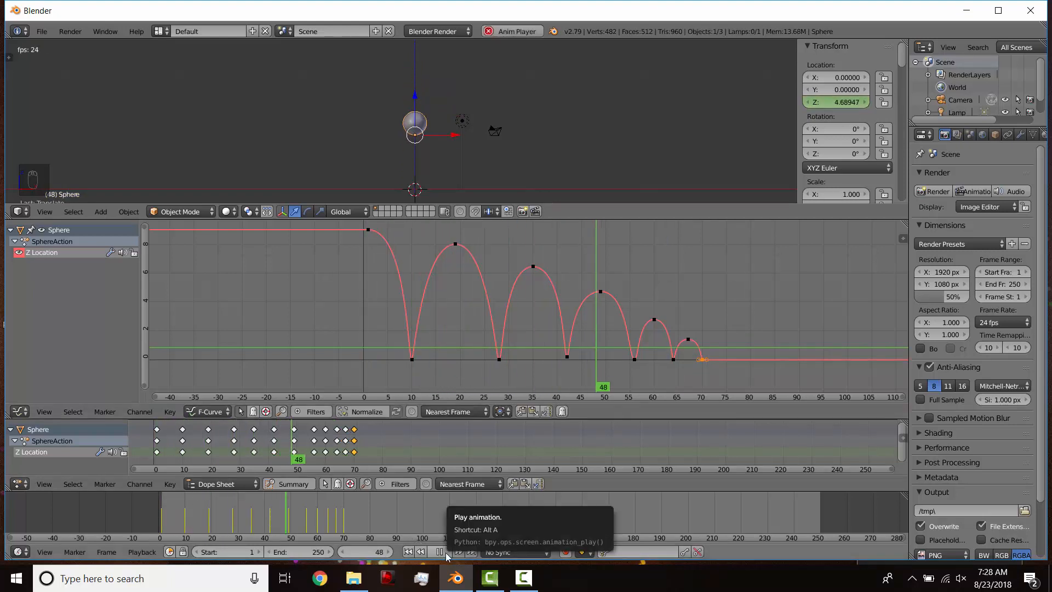
left_click(445, 552)
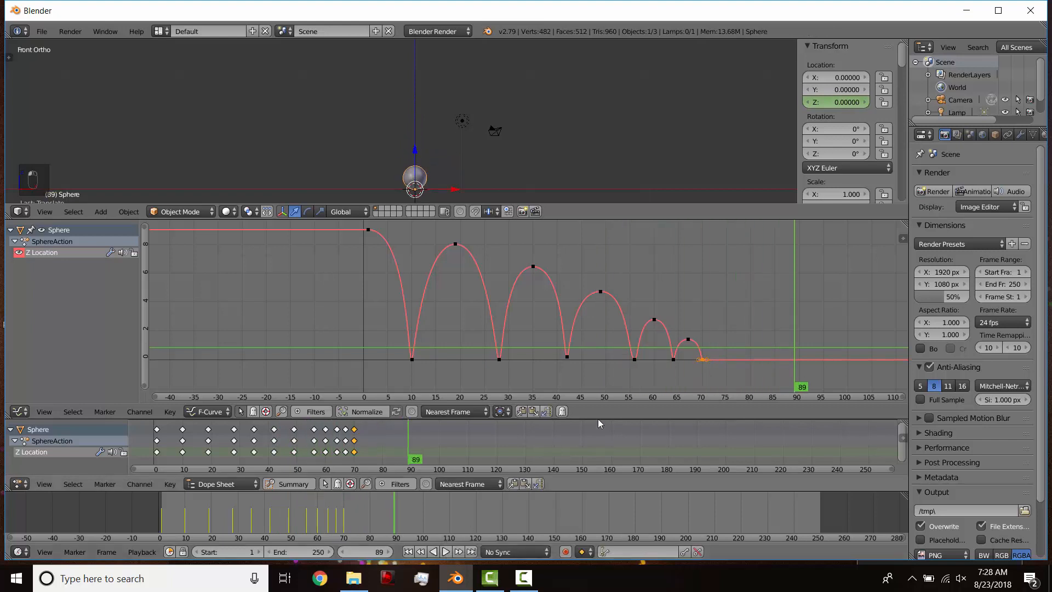
key("a")
left_click_drag(672, 305, 372, 248)
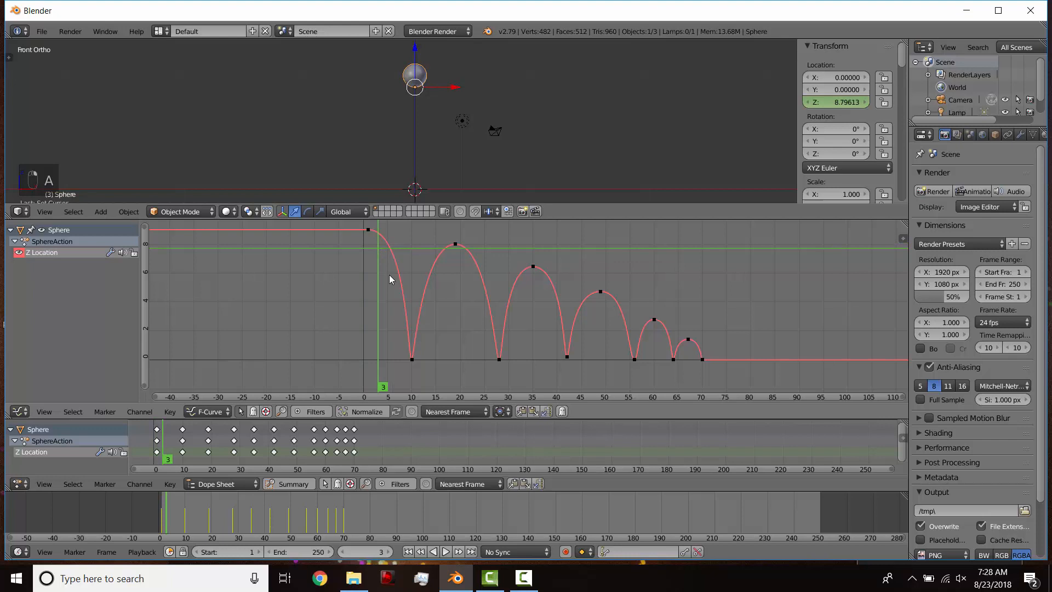
left_click(449, 551)
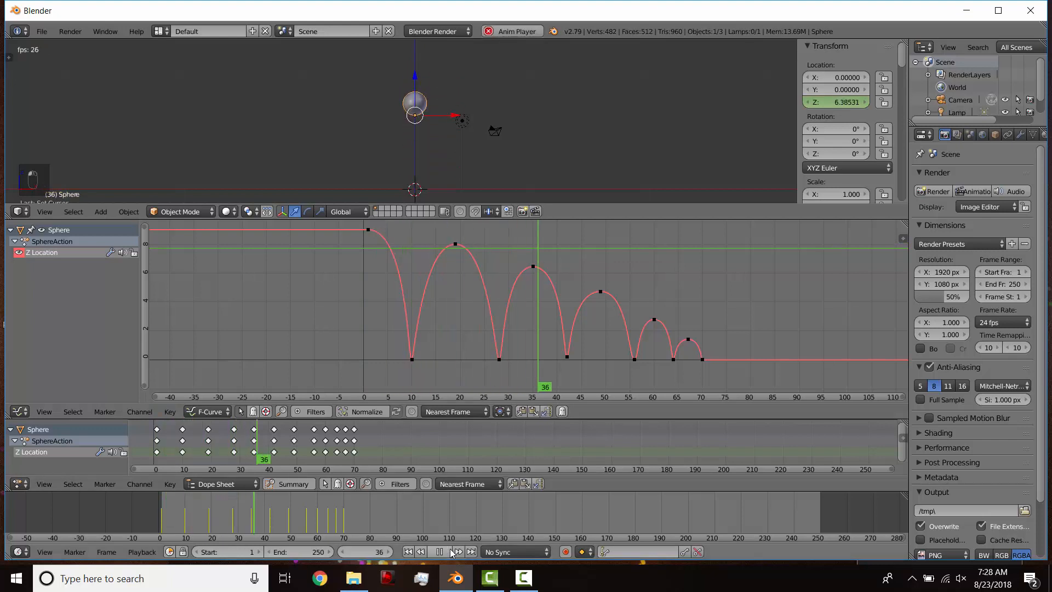
left_click(450, 551)
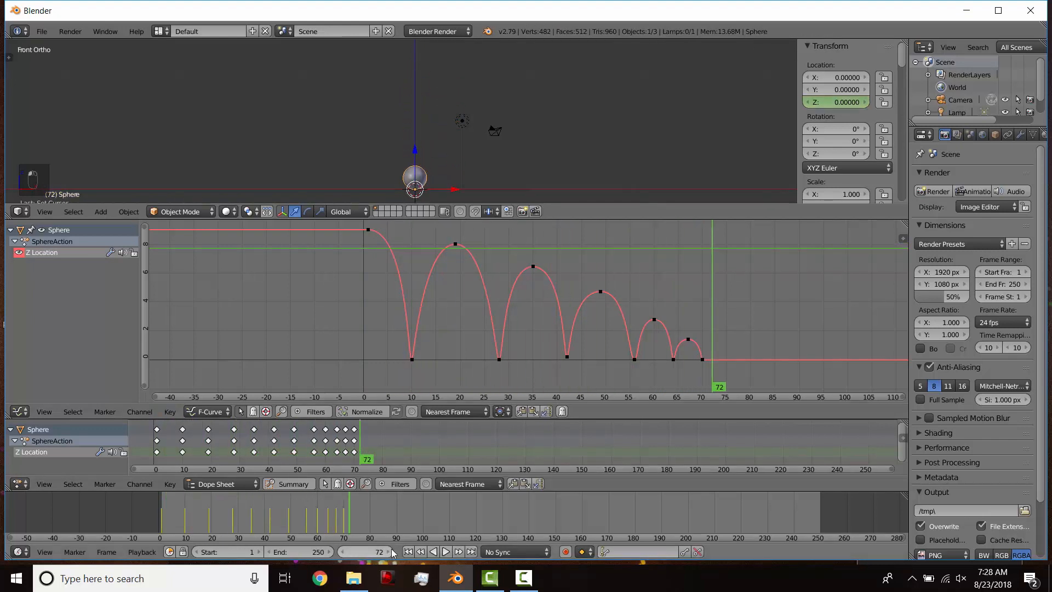
left_click(407, 551)
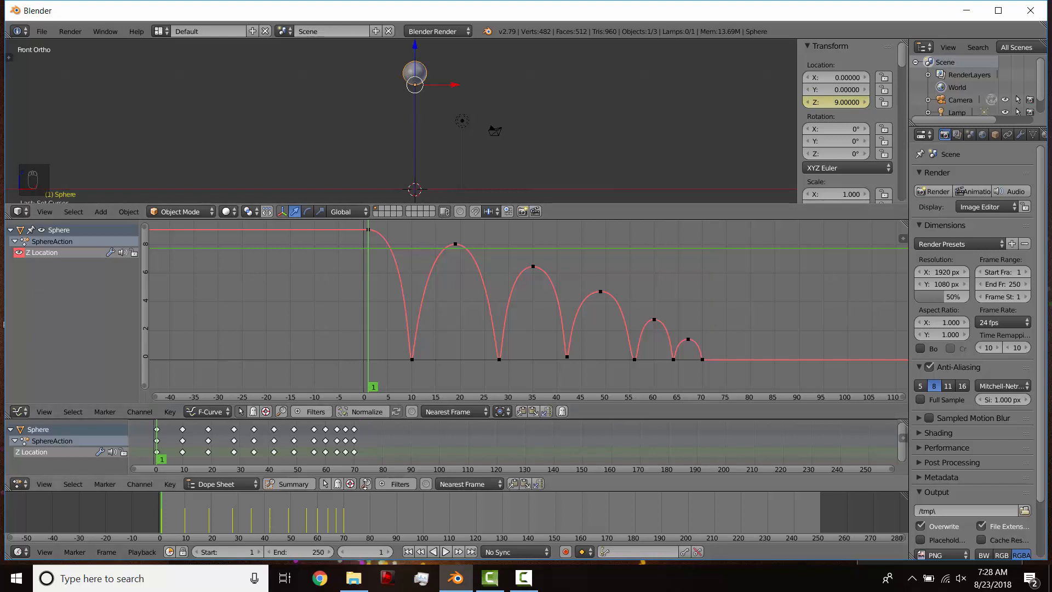
key("alt+a")
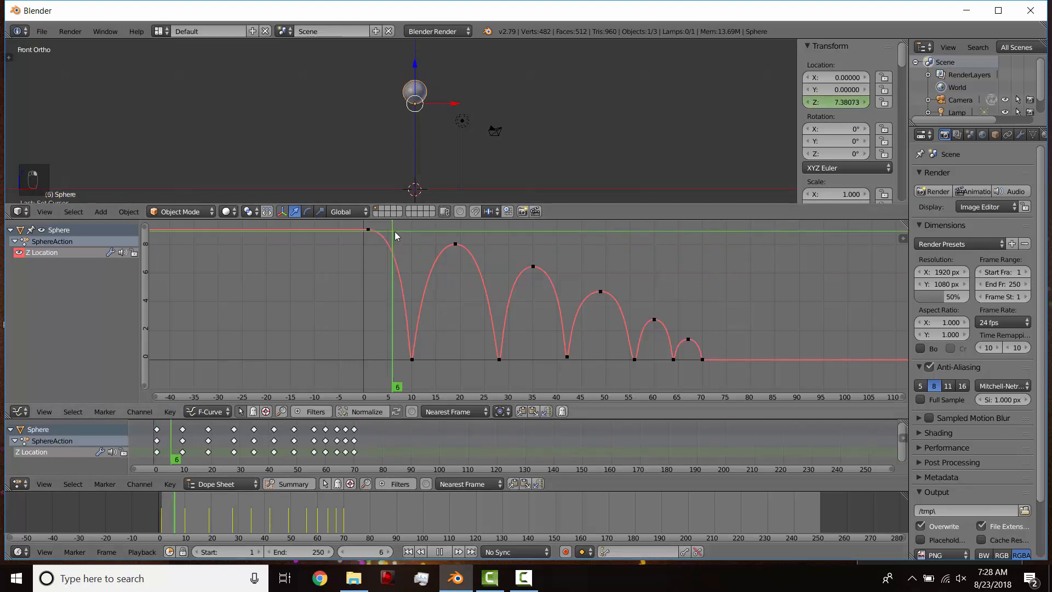
key("alt+a")
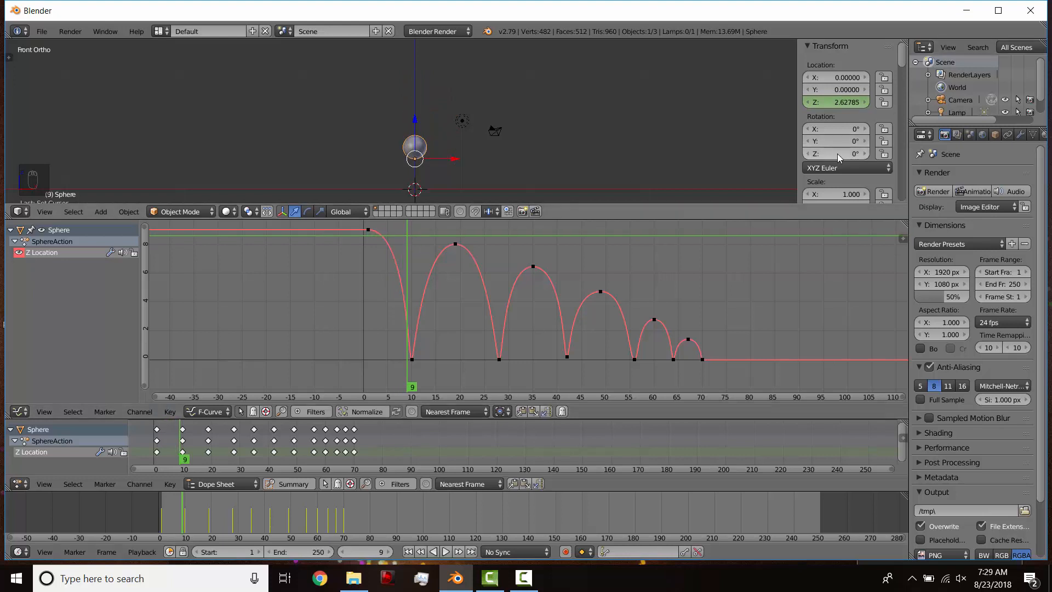
Insert a single keyframe for the sphere's Z scale of 1.000 at frame 1.
left_click_drag(839, 155, 841, 155)
key("ctrl+z")
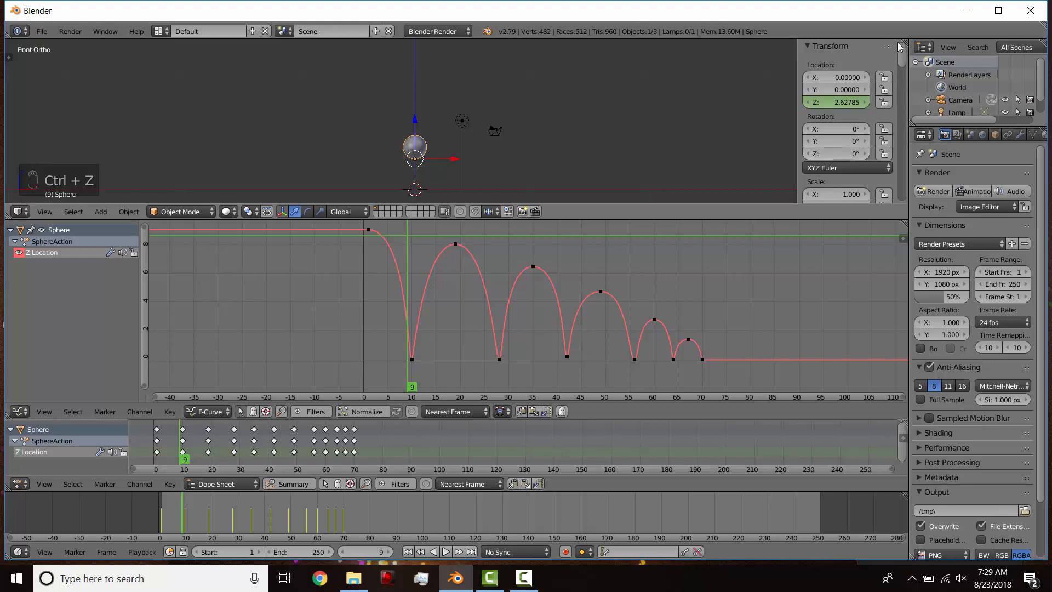
left_click_drag(902, 58, 906, 67)
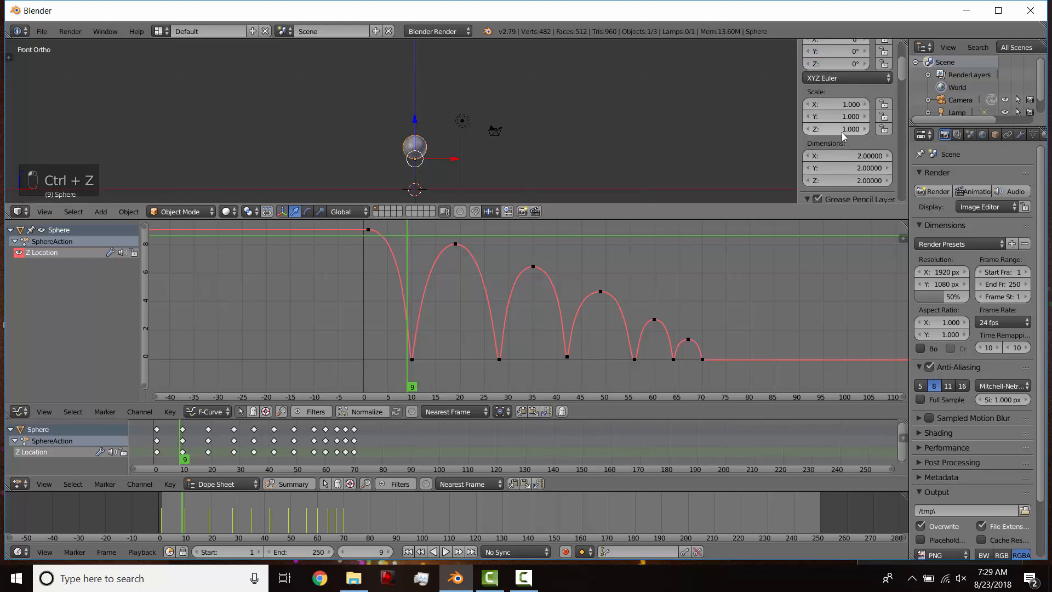
mouse_move(388, 232)
left_mouse_down()
mouse_move(404, 238)
mouse_move(369, 232)
left_mouse_up()
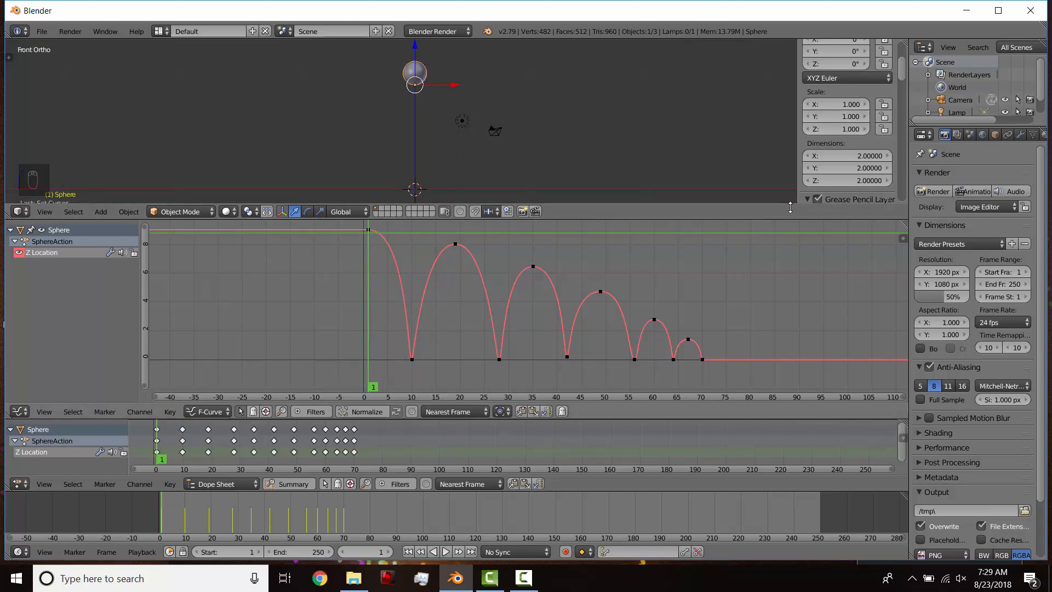
right_click(843, 130)
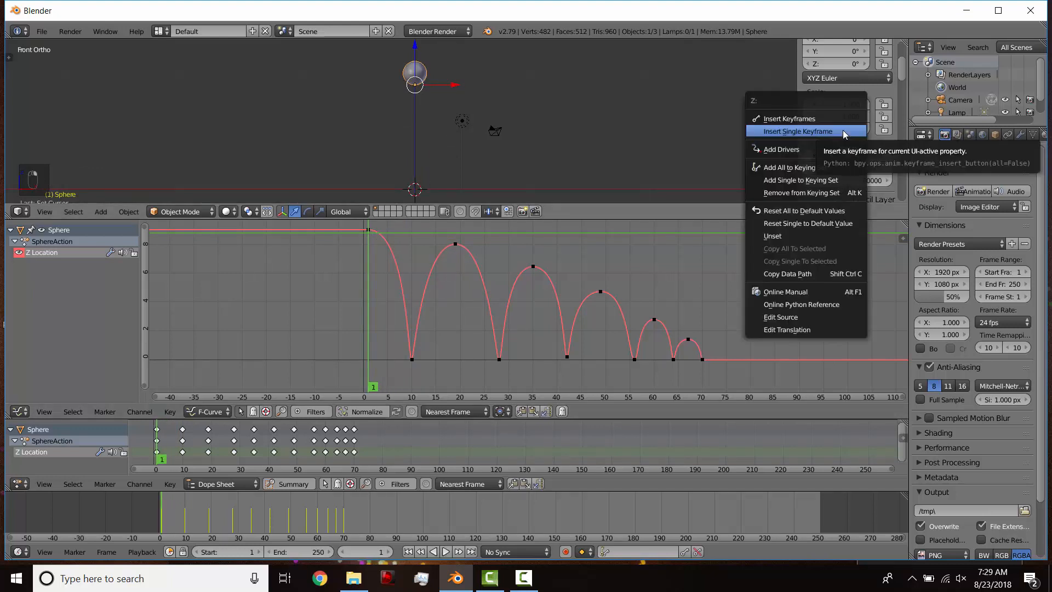
left_click(843, 131)
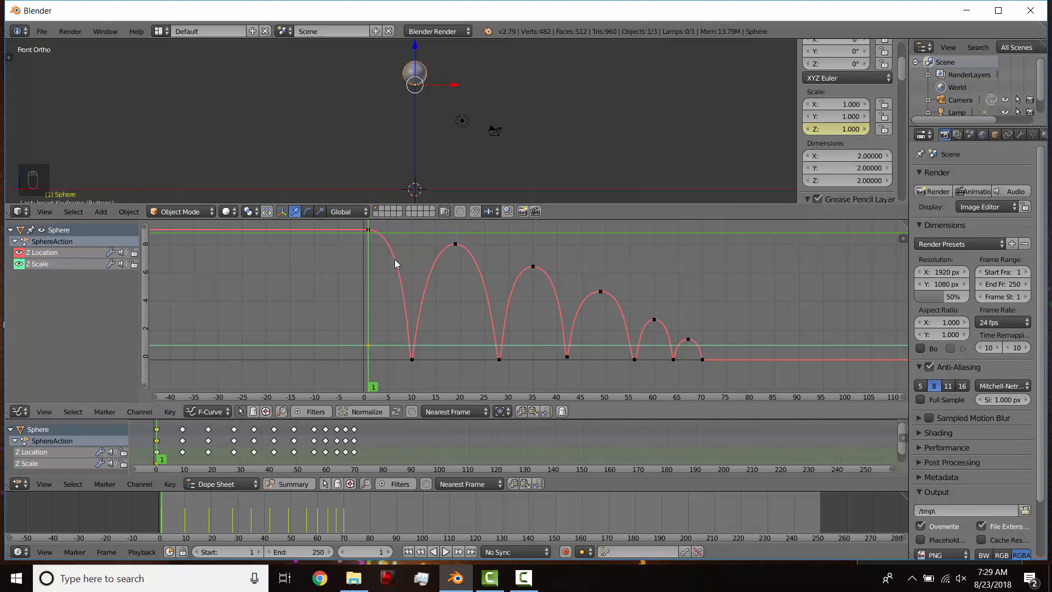
Go to frame 9, just before the first impact, set the sphere's Z scale to 1.2 and keyframe it.
key("alt+a")
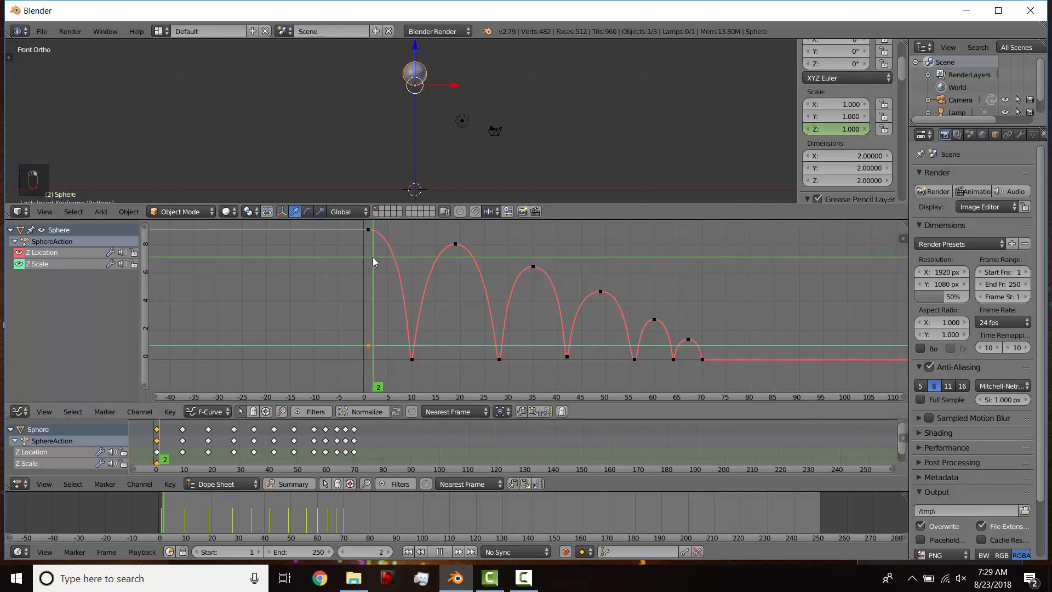
left_click_drag(376, 255, 406, 263)
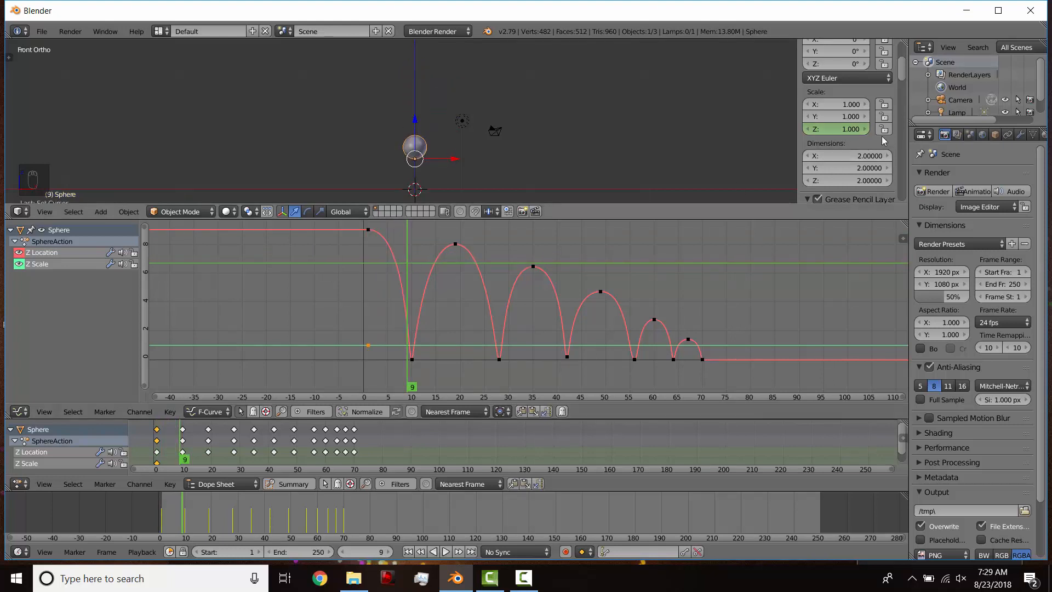
left_click_drag(840, 133, 880, 132)
left_click(843, 132)
type("1")
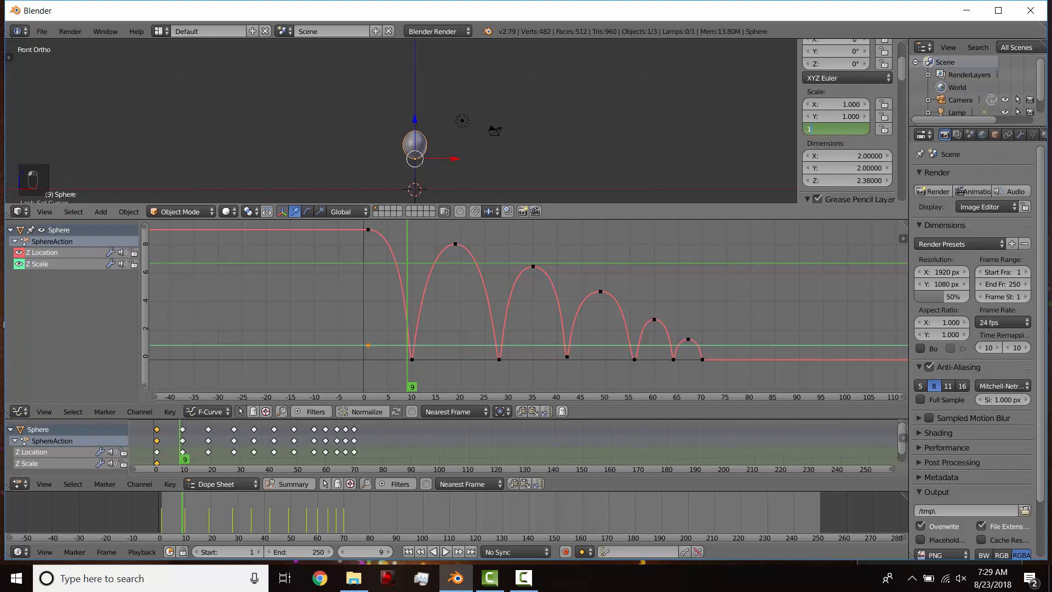
type(".3")
key("Return")
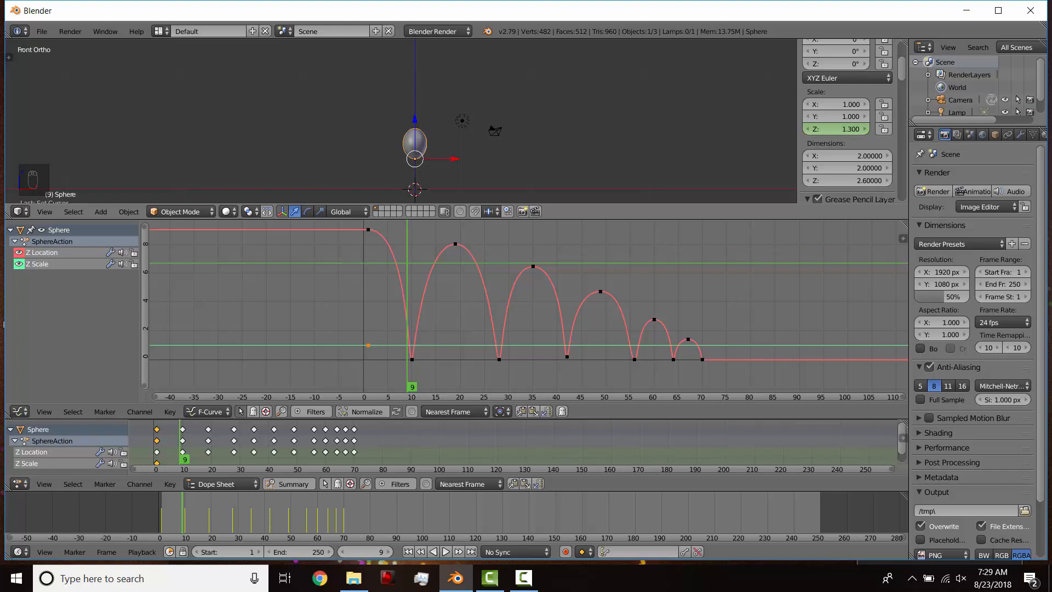
left_click(843, 132)
type("1.2")
key("Return")
key("i")
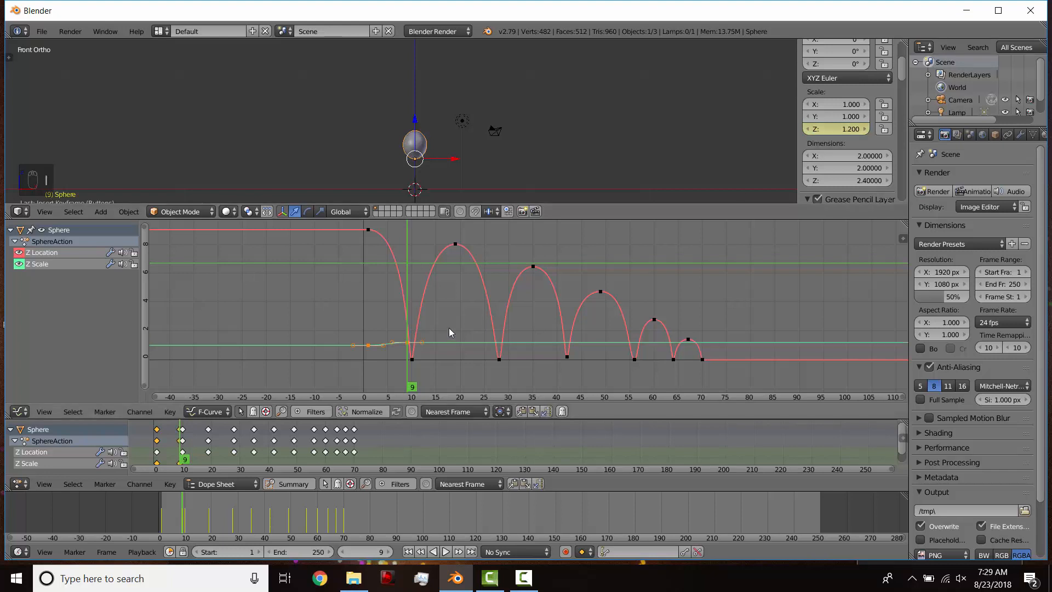
Advance to the impact at frame 10, set the sphere's Z scale to 0.8 and keyframe it.
key("Right")
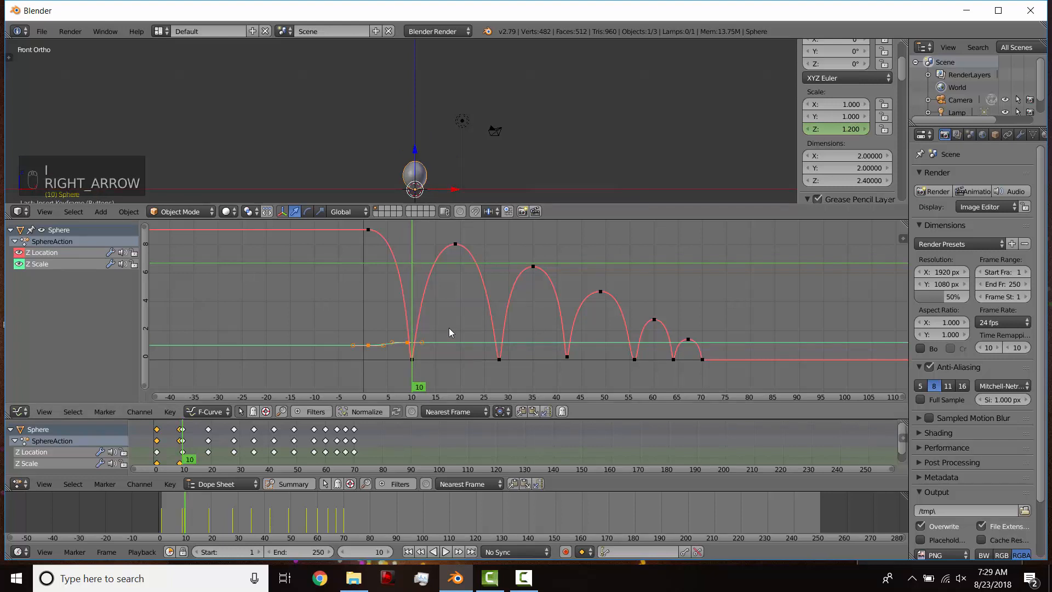
left_click(844, 129)
key("BackSpace")
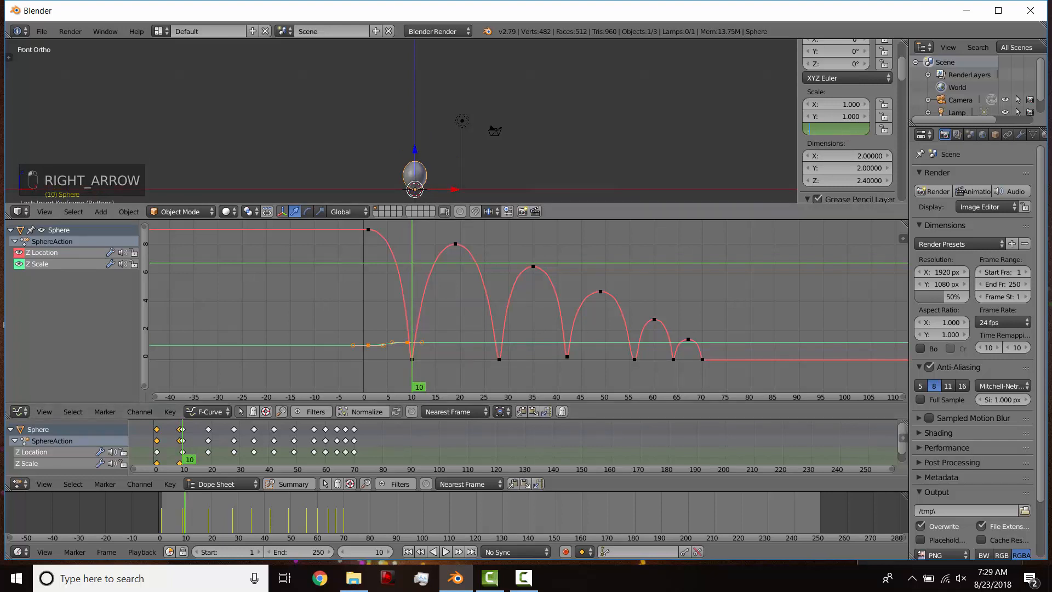
type(".8")
key("Return")
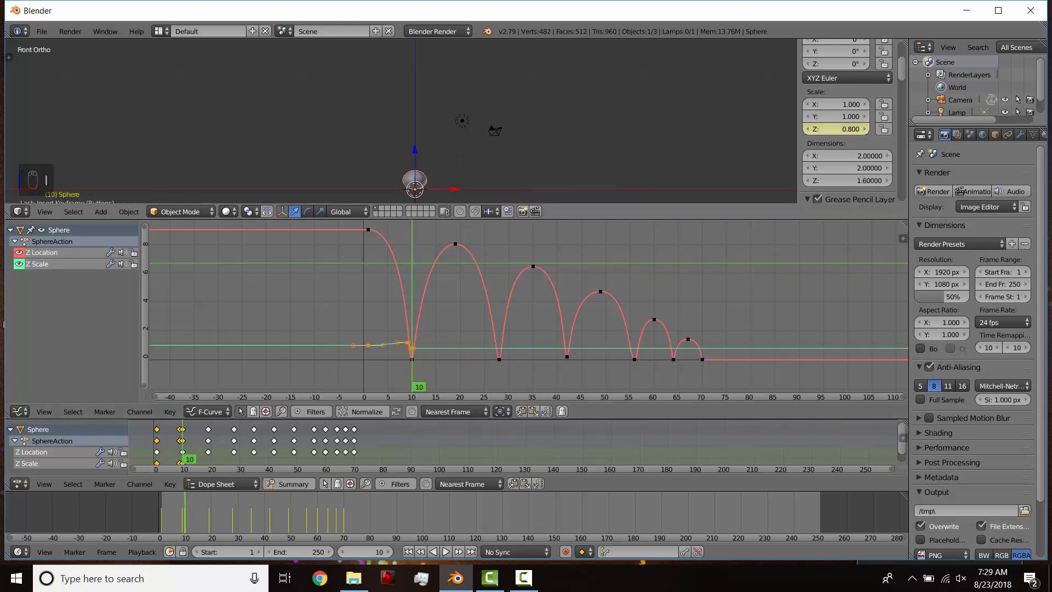
Advance to frame 11, set the sphere's Z scale to 1.2 and keyframe it.
key("Right")
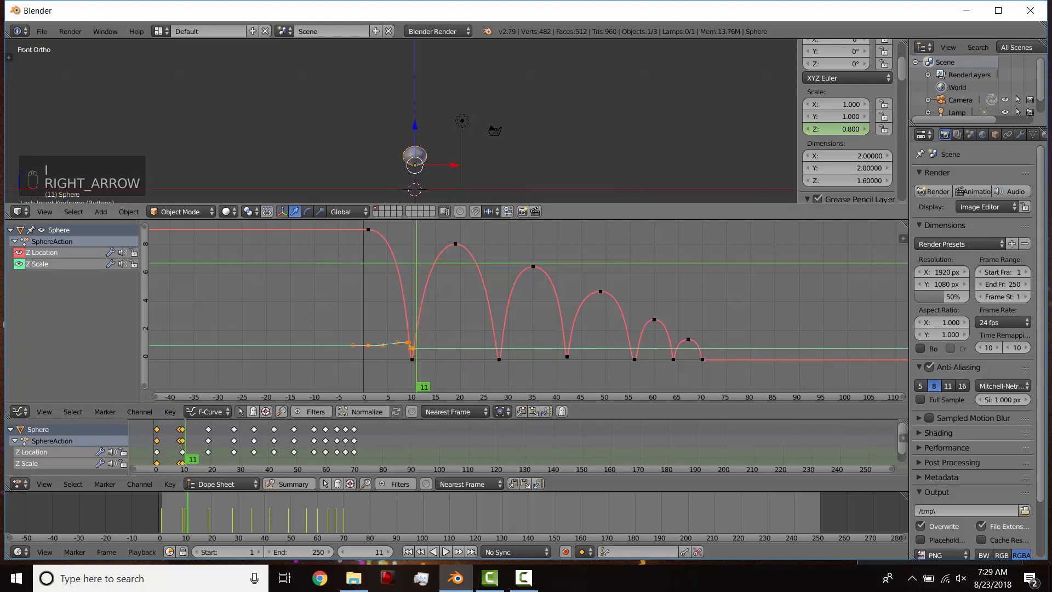
left_click(844, 129)
key("BackSpace")
type("1.2")
key("Return")
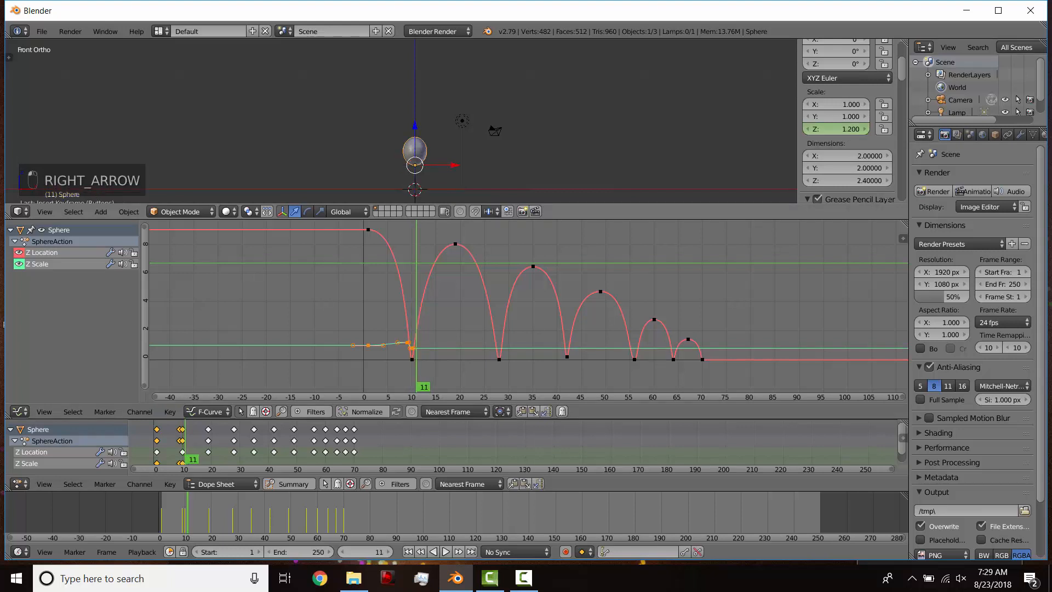
key("i")
key("i")
Step frame by frame around the first impact near frame 10 to check the ball's squash and stretch.
key("Left")
key("Left")
key("Left")
key("Left")
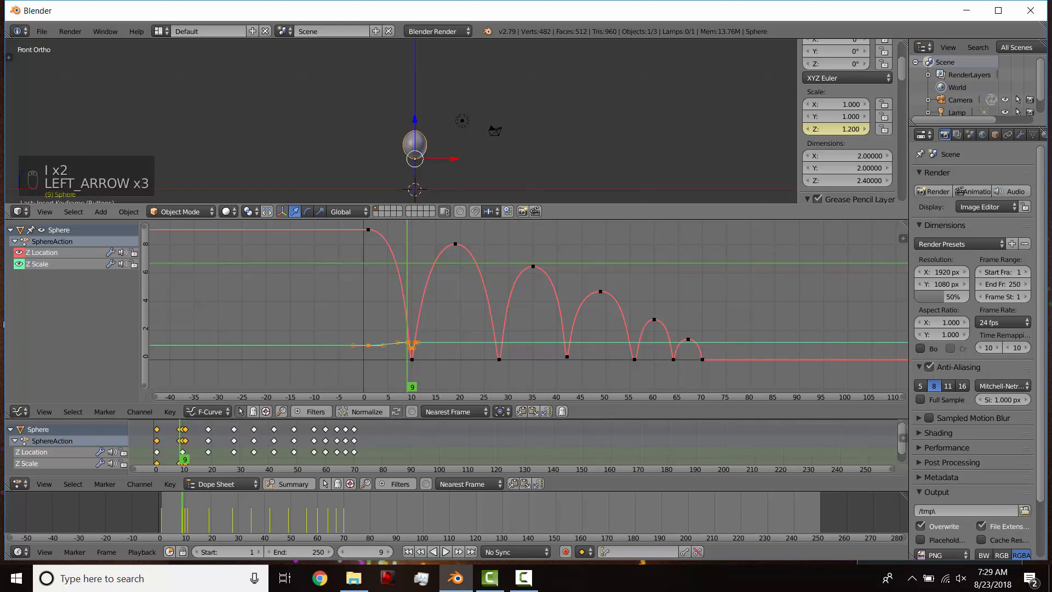
key("Right")
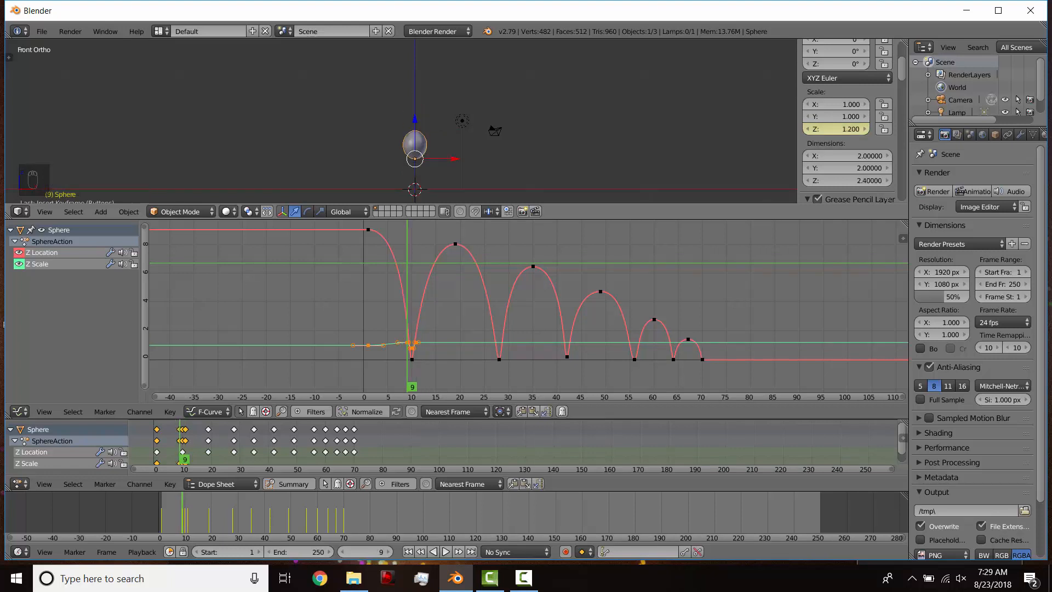
Try a keyframed Z scale of 1.9 for the sphere at frame 11 and undo it.
key("Right")
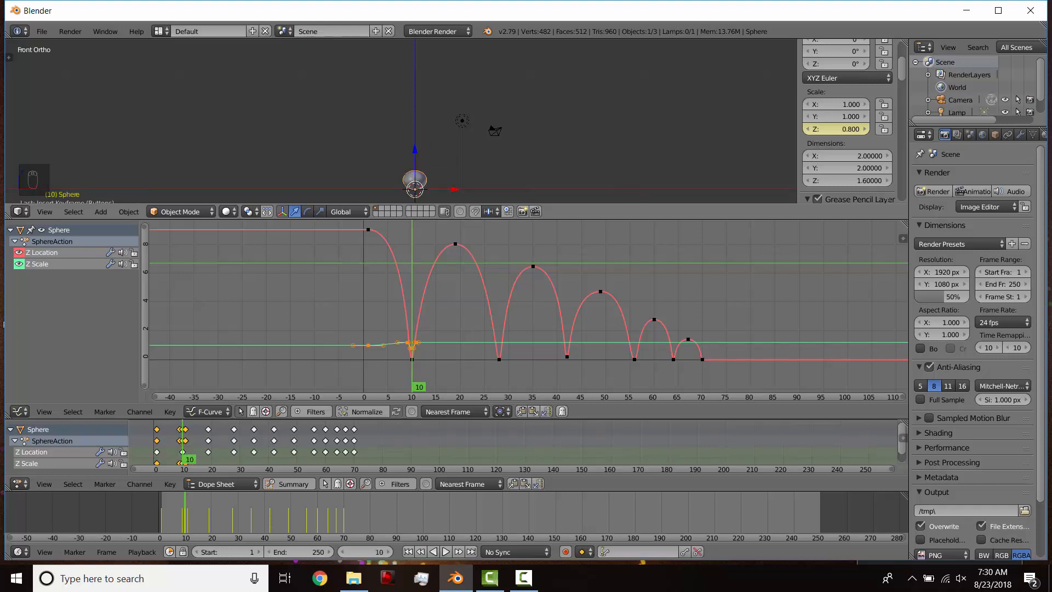
key("Right")
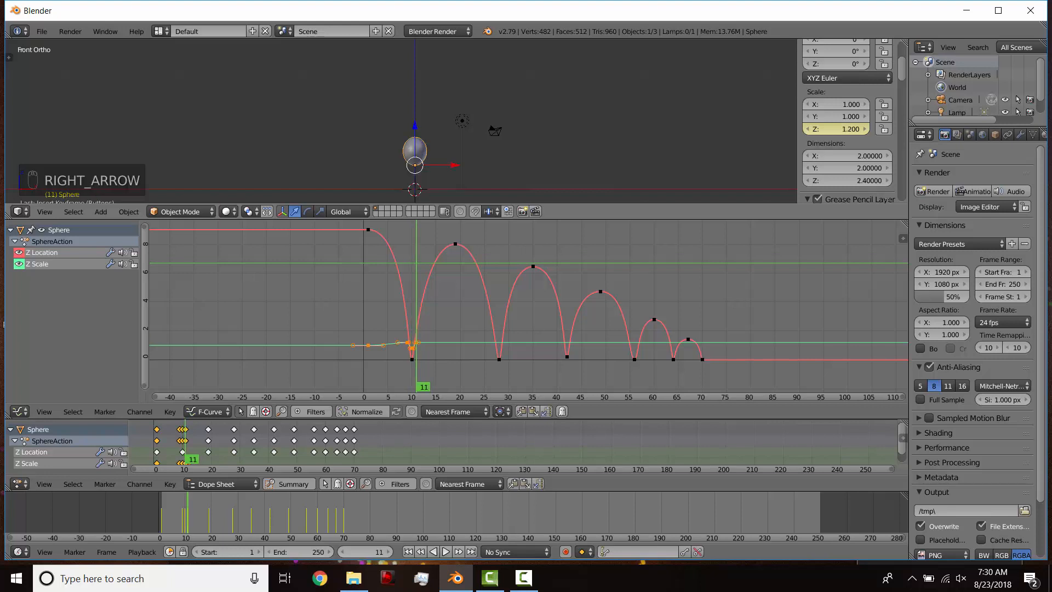
left_click(835, 128)
type("1.9")
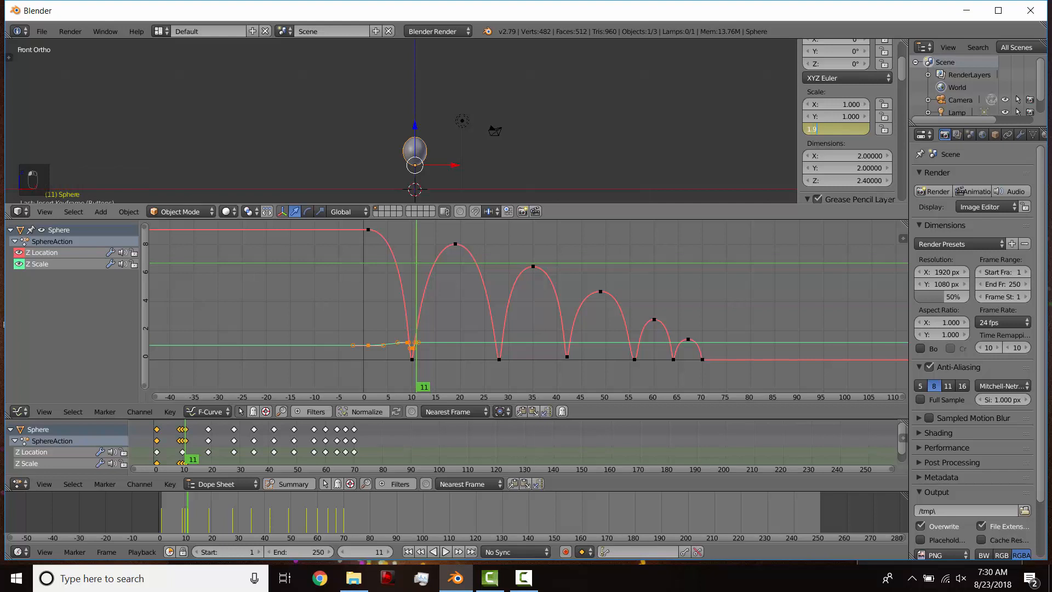
key("Return")
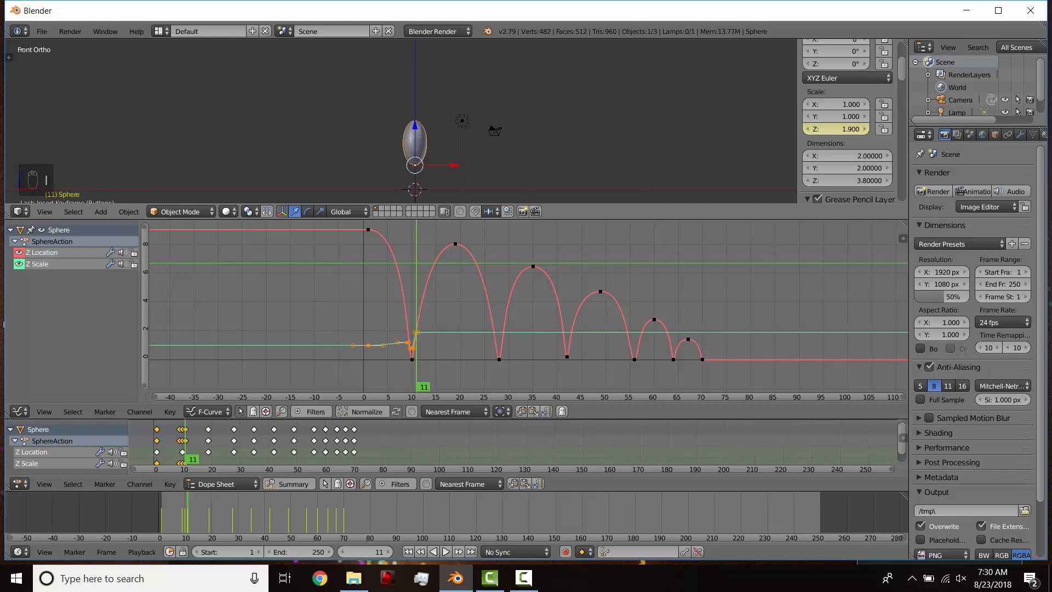
key("ctrl+z")
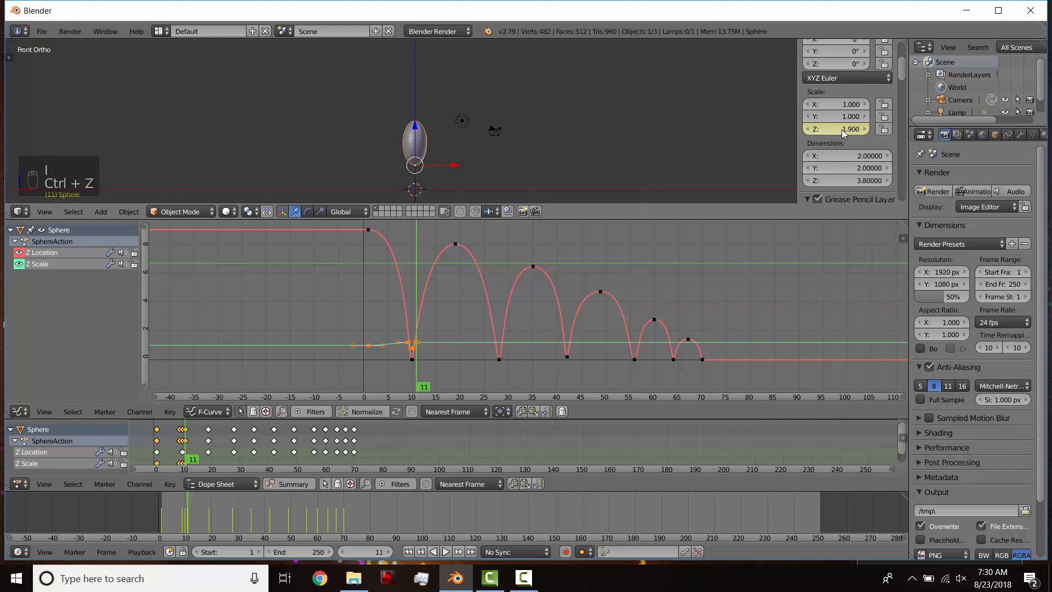
key("Left")
key("Right")
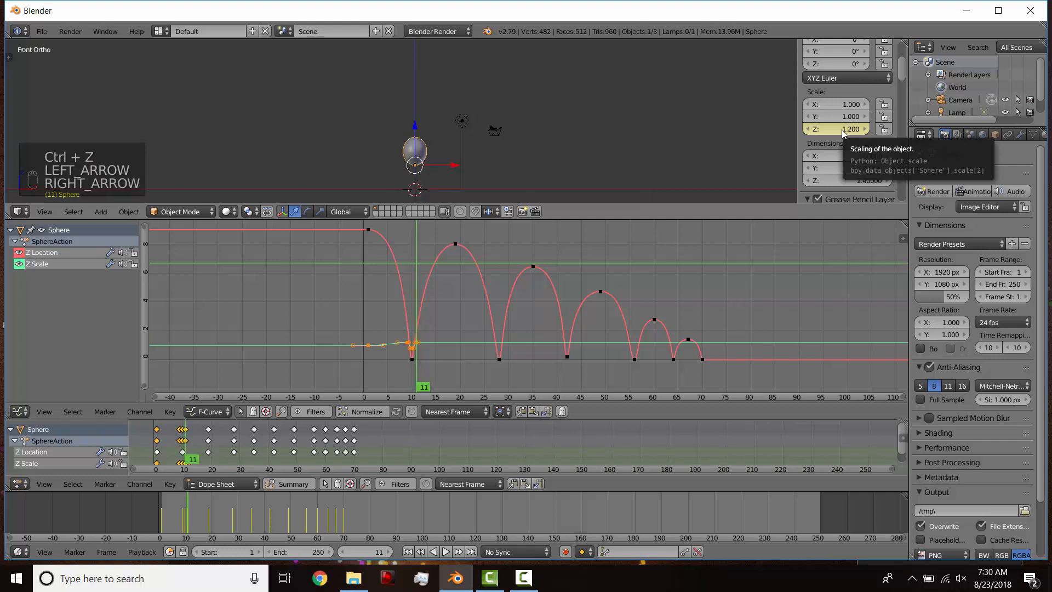
Set the sphere's Z scale to 1.19 at frame 11 and keyframe it.
left_click(842, 130)
type("1.19")
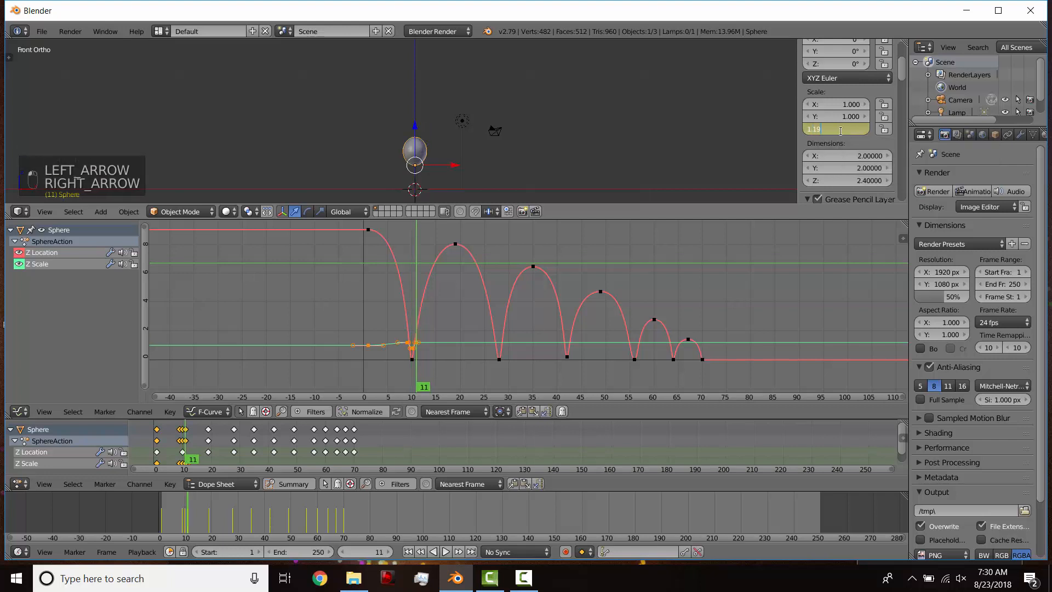
key("Return")
key("i")
key("i")
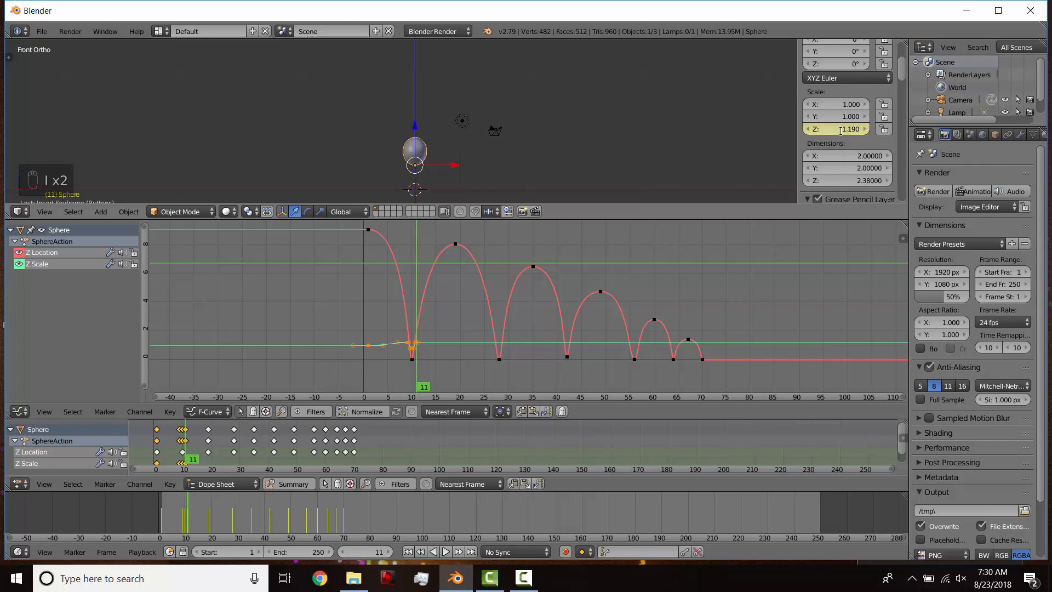
Set the sphere's Z scale back to 1.2 at frame 11 and keyframe it.
left_click(841, 129)
type("1.2")
key("Return")
Advance to the peak after the first impact at frame 19, set the sphere's Z scale to 1 and keyframe it.
key("Right")
key("Right")
key("Right")
key("Right")
key("Right")
key("Right")
key("Right")
key("Right")
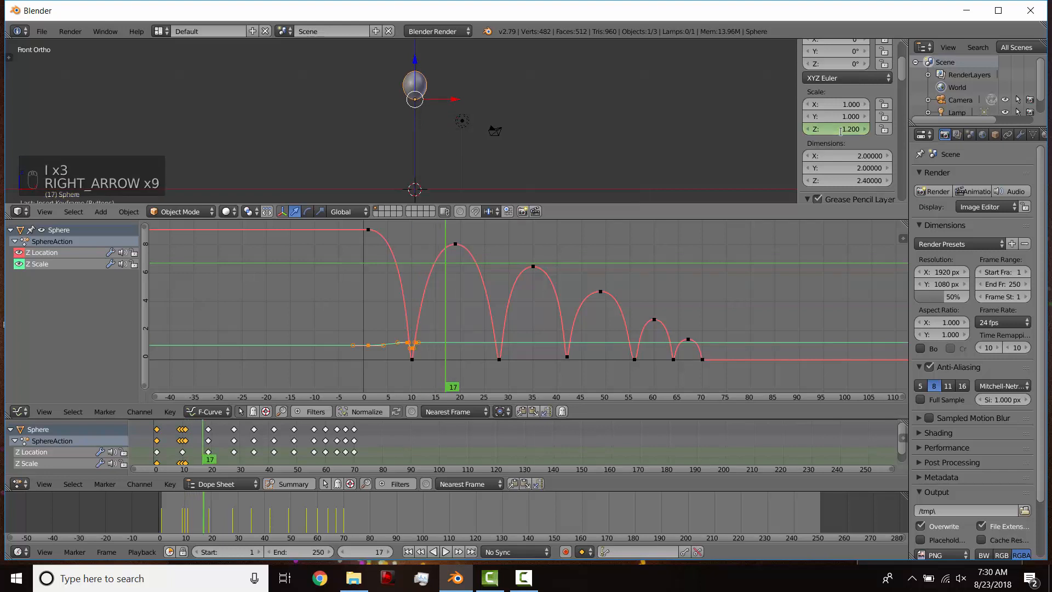
left_click(841, 129)
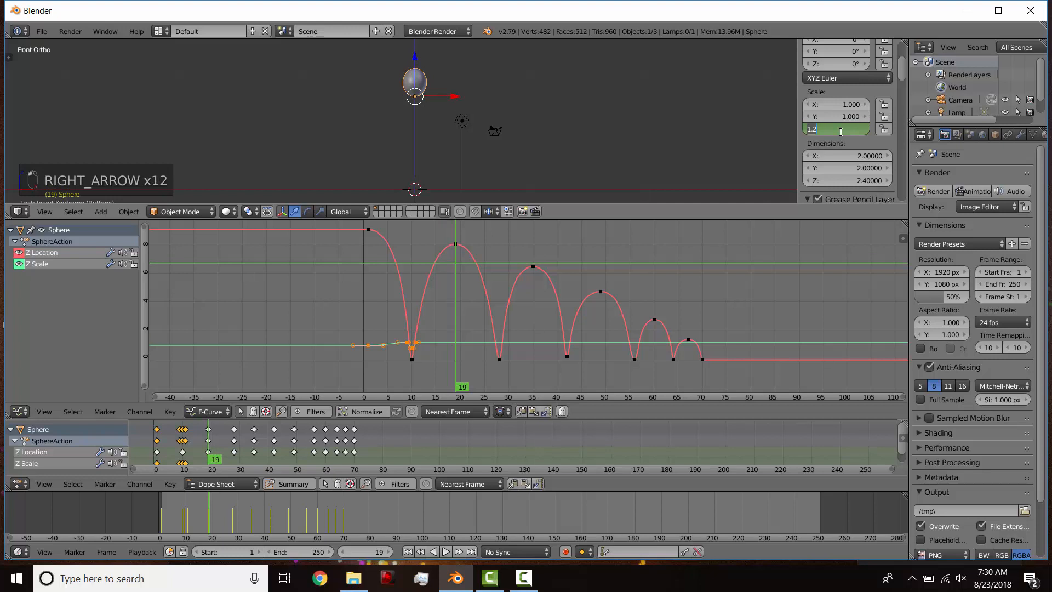
type("1")
key("Return")
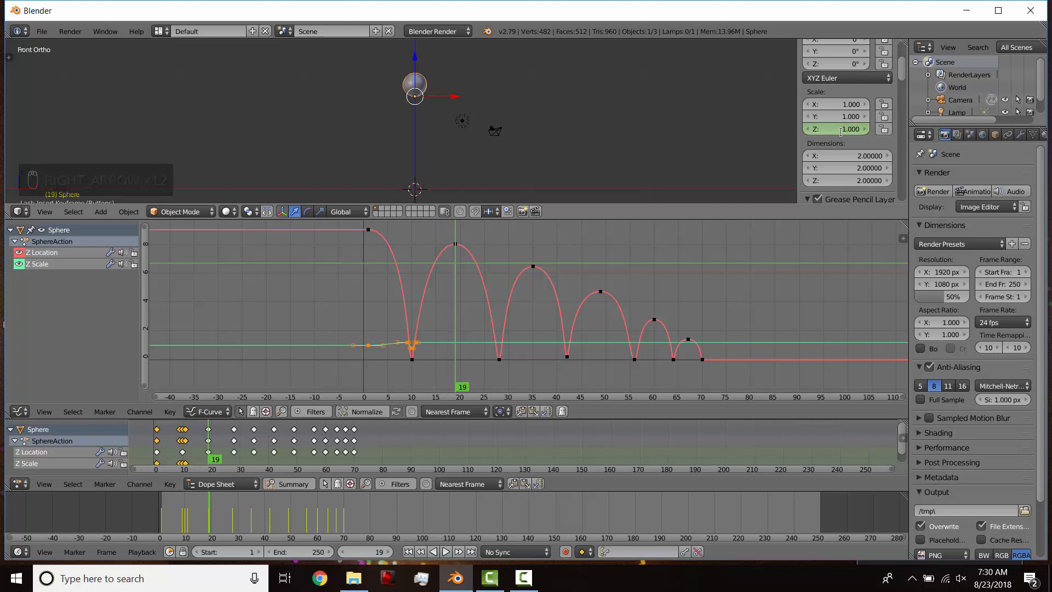
key("i")
Advance to frame 27, just before the second impact, set the sphere's Z scale to 1.15 and keyframe it.
key("Right")
key("Right")
key("Right")
key("Right")
key("Right")
key("Right")
key("Right")
key("Right")
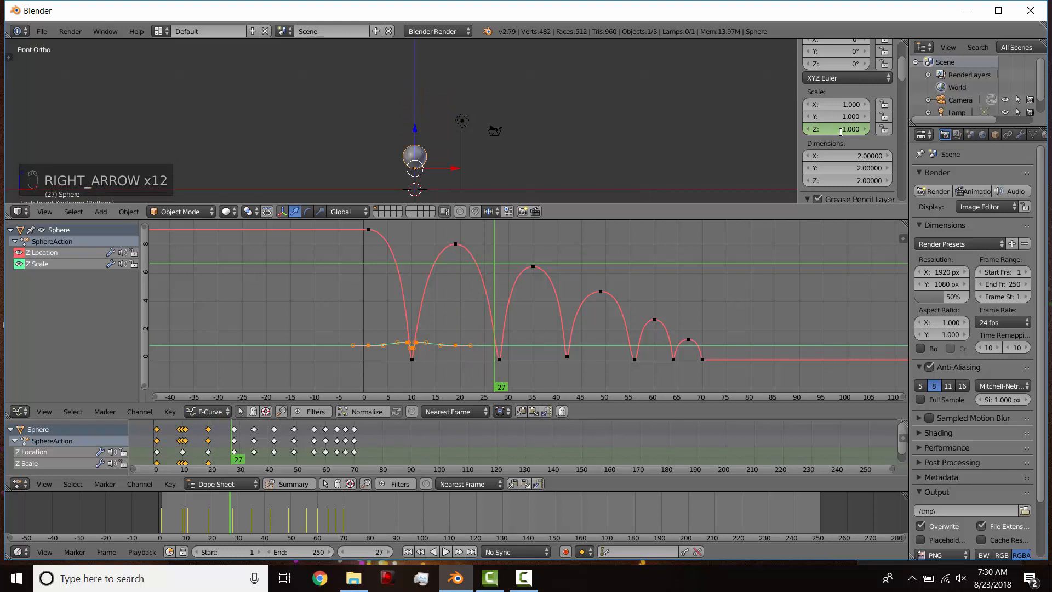
left_click(841, 129)
type("1.15")
key("Return")
key("i")
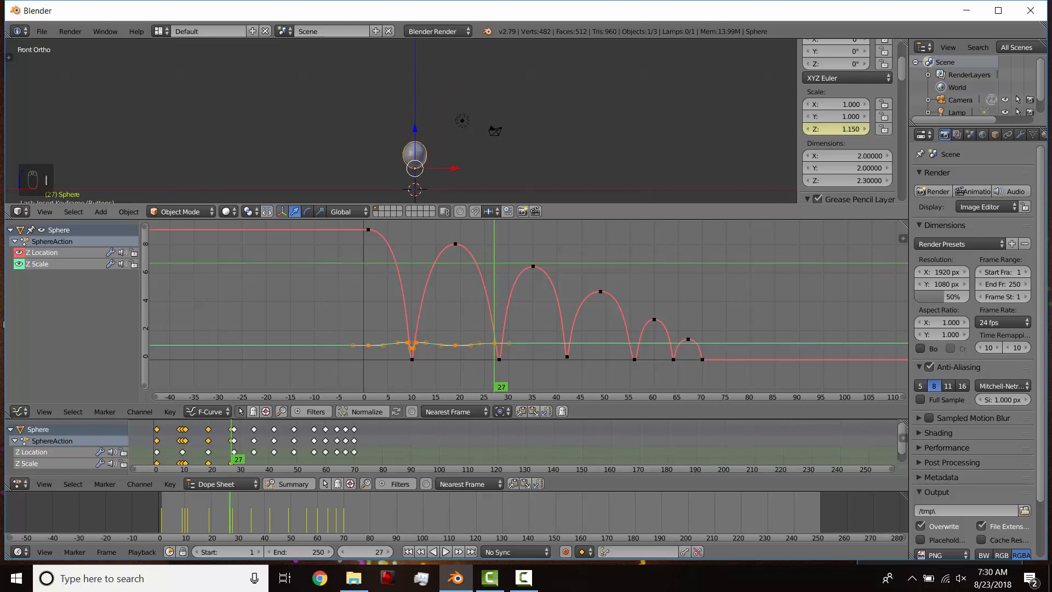
Go to the second impact at frame 28, set the sphere's Z scale to 0.85 and keyframe it.
key("Right")
key("Right")
key("Right")
key("Left")
left_click(843, 129)
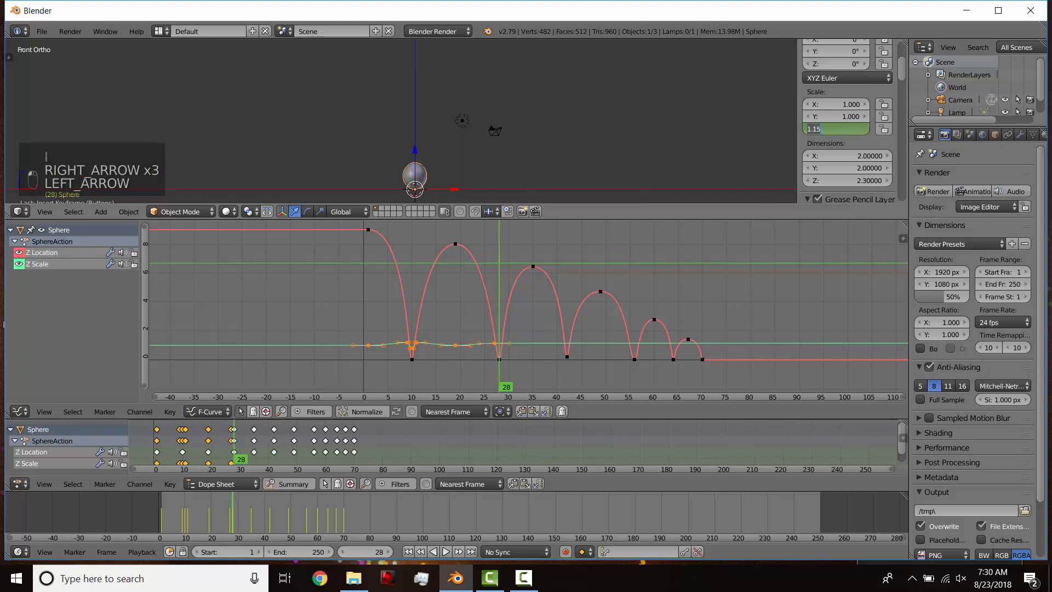
type(".8")
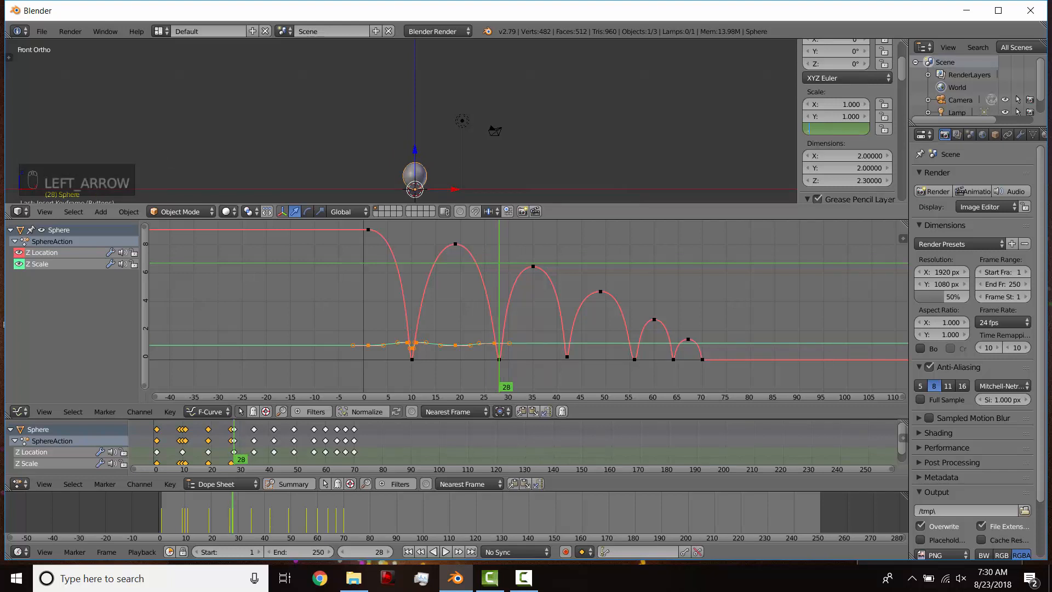
key("Return")
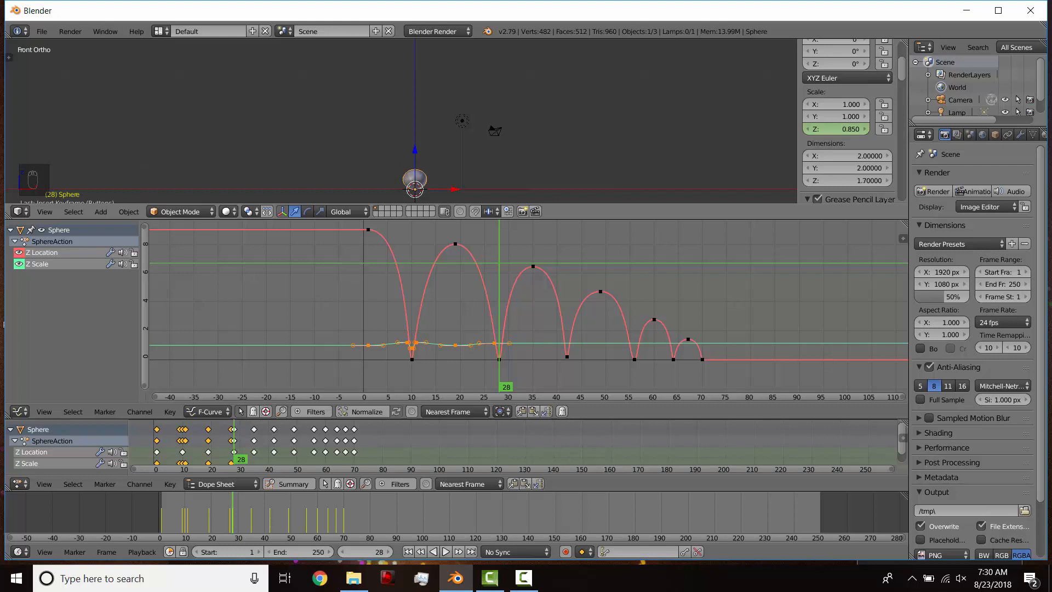
key("i")
Advance to frame 29, just after the second impact, set the sphere's Z scale to 1.15 and keyframe it.
key("Right")
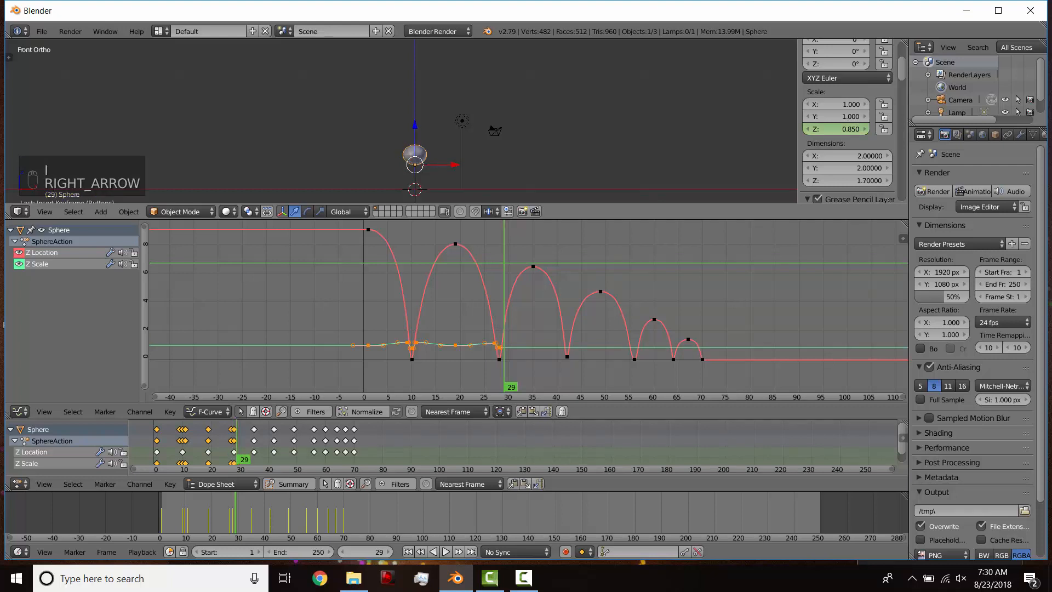
left_click(835, 129)
type("1.15")
key("Return")
key("i")
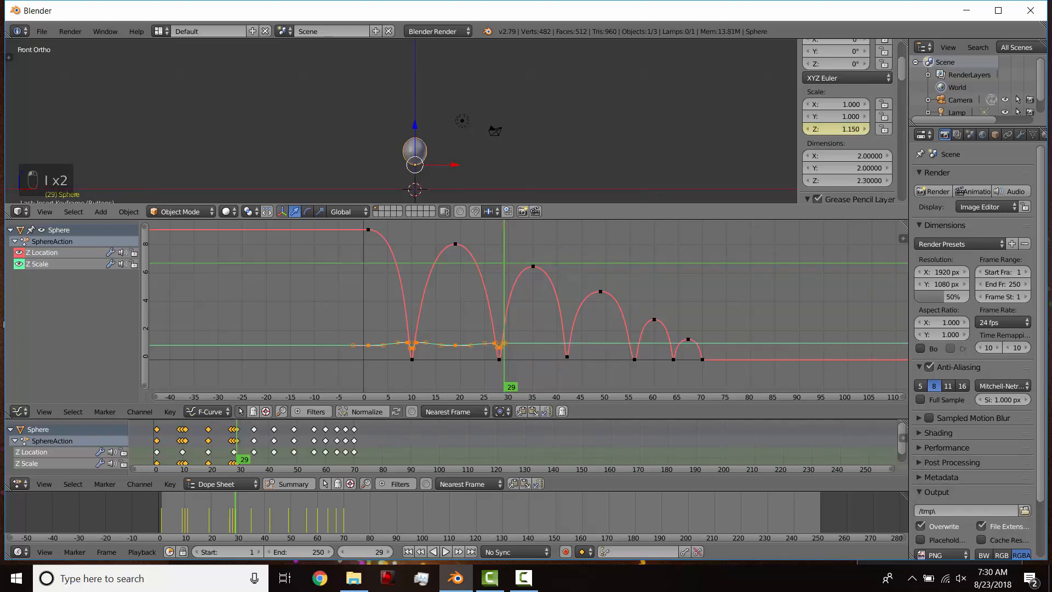
Advance to the peak after the second impact at frame 35, set the sphere's Z scale to 1 and keyframe it.
key("Right")
key("Right")
key("Right")
key("Right")
key("Right")
key("Right")
key("Right")
key("Right")
key("Right")
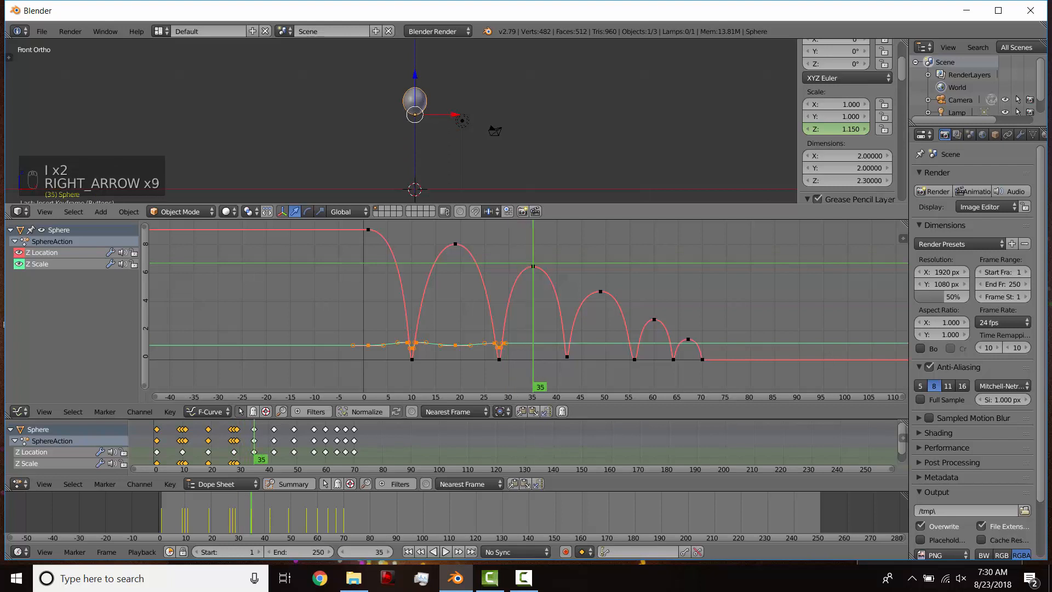
left_click(836, 129)
type("0")
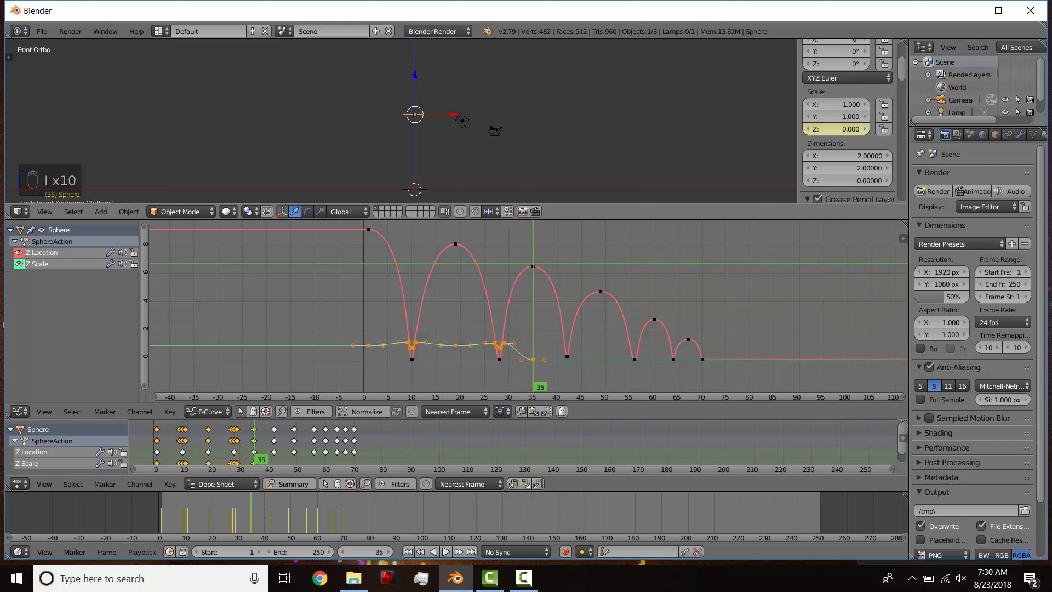
left_click(843, 131)
type("1")
key("Return")
key("i")
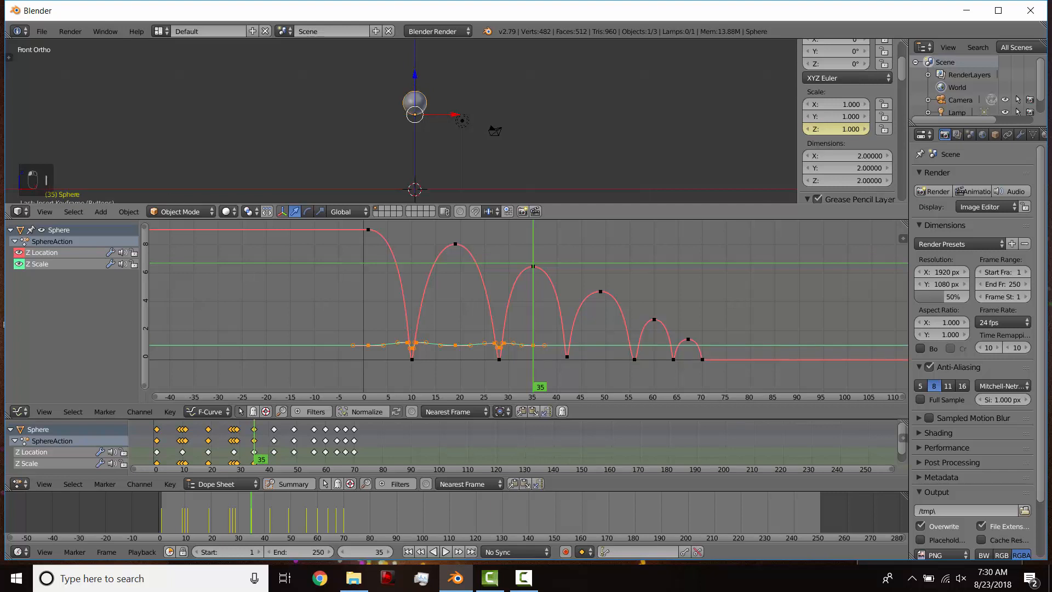
Go to frame 41, just before the third impact, set the sphere's Z scale to 1.1 and keyframe it.
key("Right")
key("Right")
key("Right")
key("Right")
key("Right")
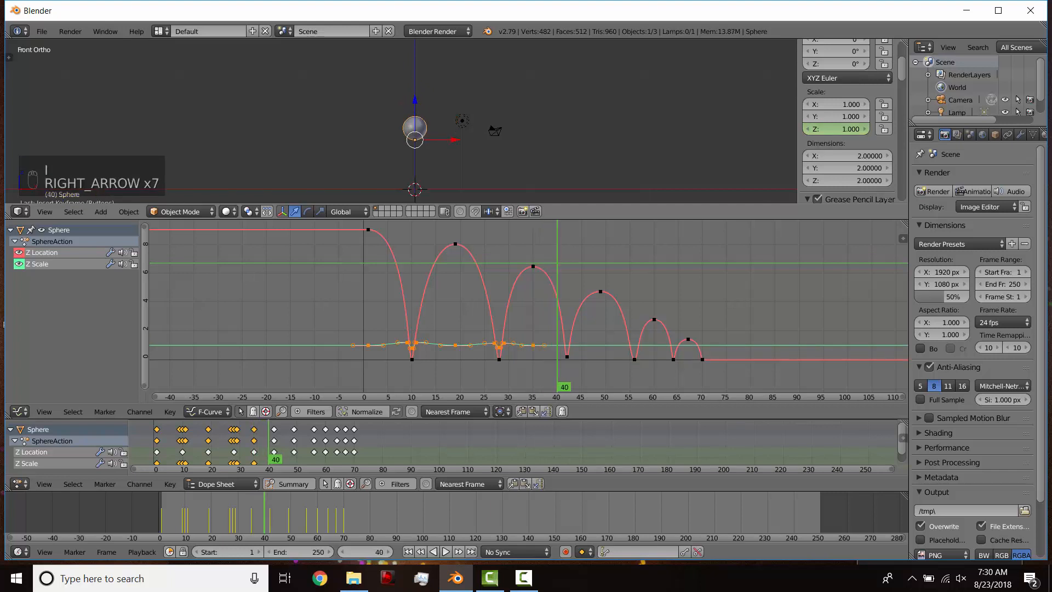
key("Right")
key("Right")
key("Left")
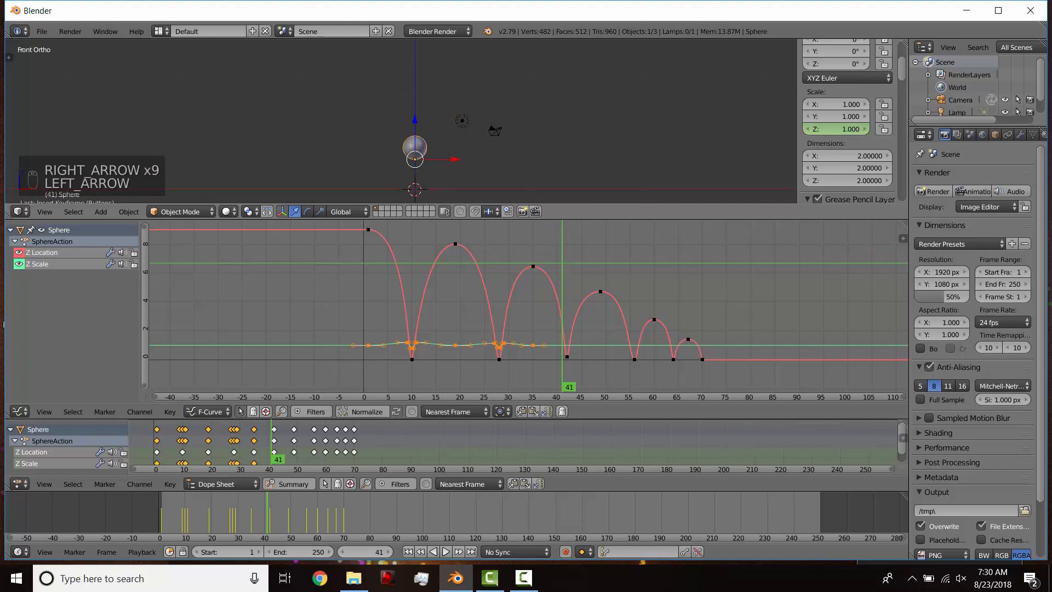
left_click(835, 129)
type("1.1")
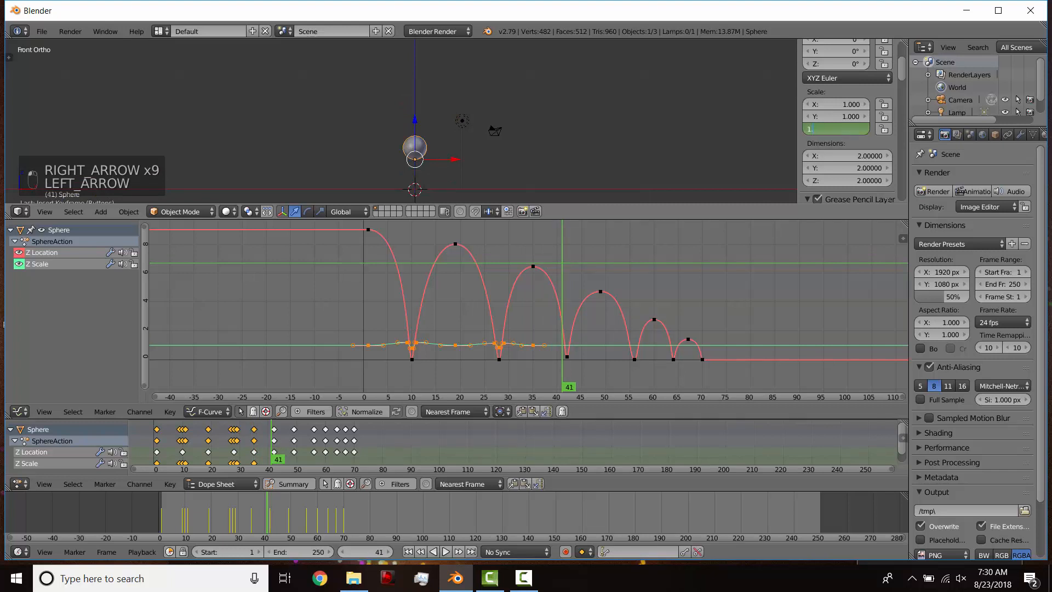
key("Return")
key("i")
Advance to the third impact at frame 42, set the sphere's Z scale to 0.9 and keyframe it.
key("Right")
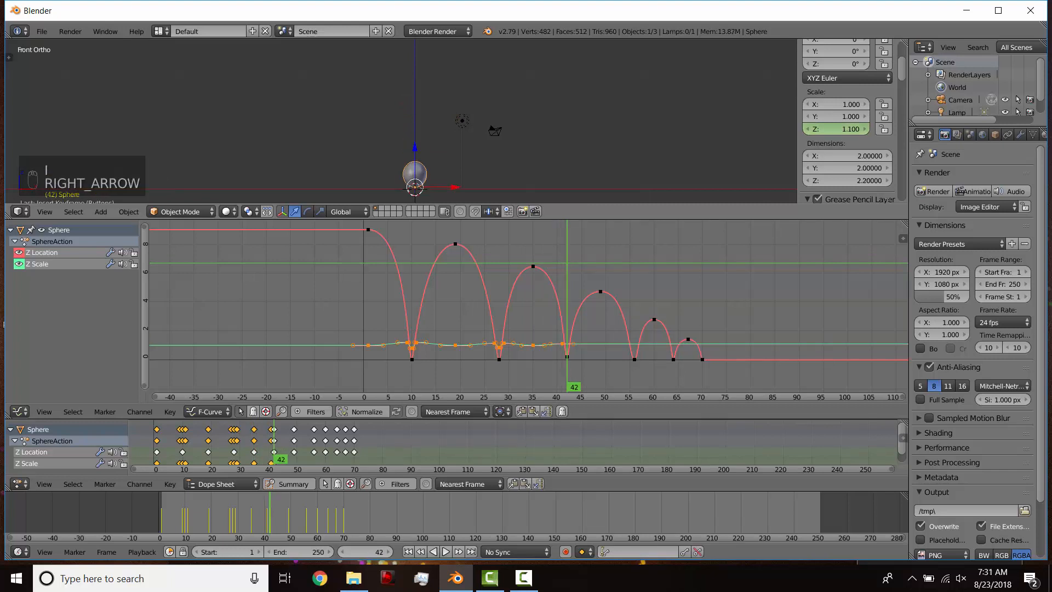
type("1")
key("Return")
left_click(843, 132)
key("BackSpace")
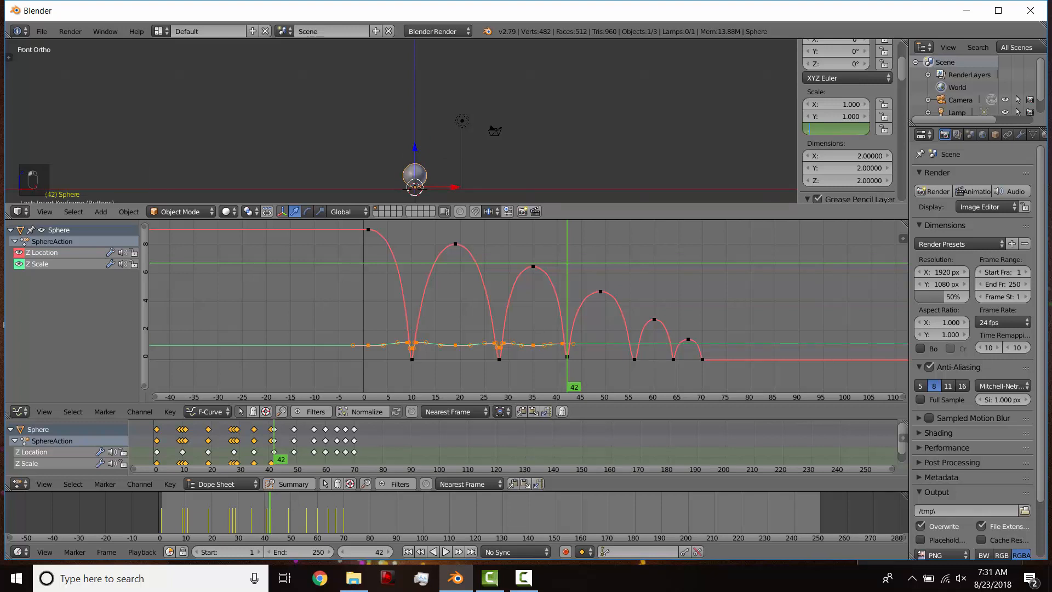
type(".9")
key("Return")
key("i")
Advance to frame 43, just after the third impact, set the sphere's Z scale to 1.1 and keyframe it.
key("Right")
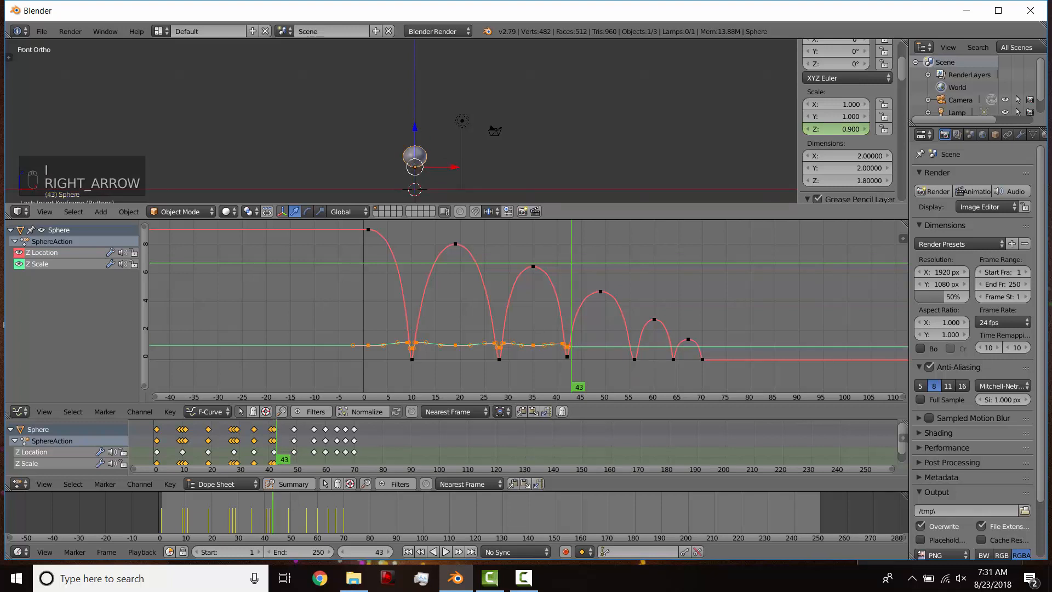
left_click(842, 130)
type("1.1")
key("Return")
key("i")
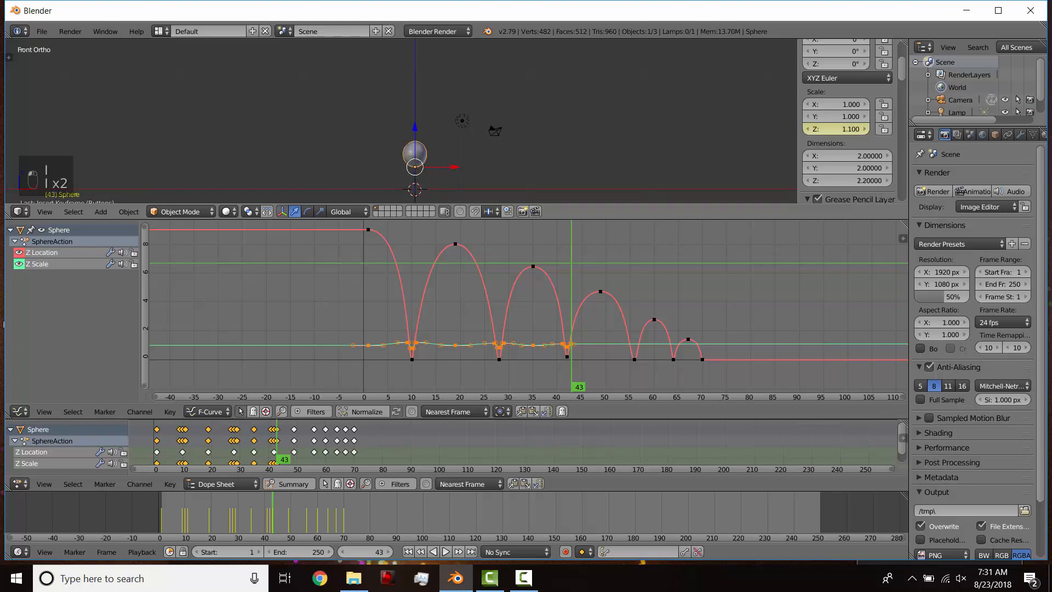
Advance to the peak after the third impact at frame 49, set the sphere's Z scale to 1 and keyframe it.
key("Right")
key("Right")
key("Right")
key("Right")
key("Right")
key("Right")
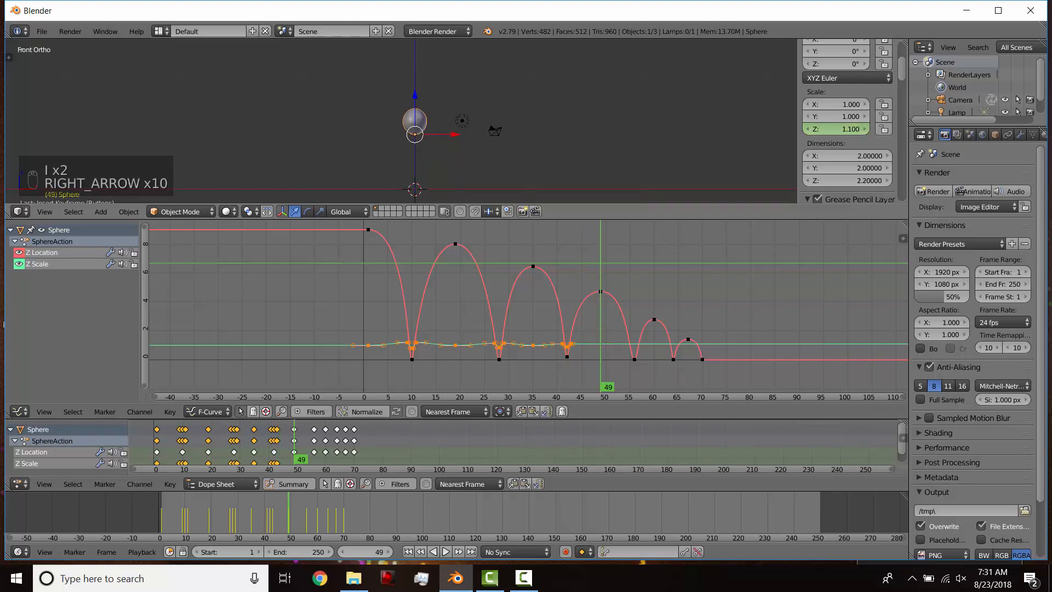
left_click(842, 132)
type("1")
key("Return")
key("i")
Advance to frame 55, just before the fourth impact, set the sphere's Z scale to 1.05 and keyframe it.
key("Right")
key("Right")
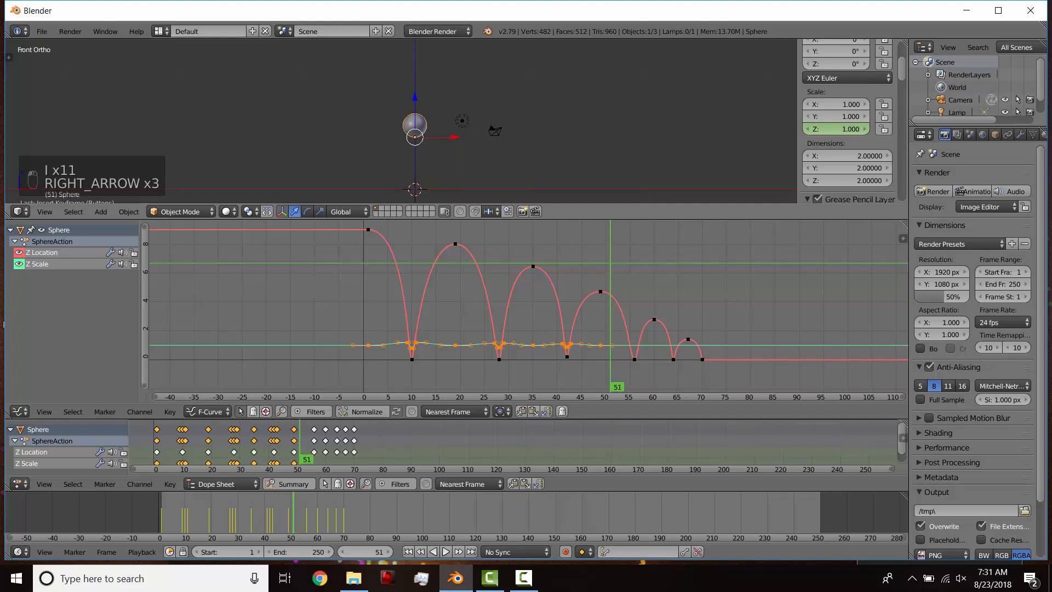
key("Right")
key("Right")
key("Right")
key("Right")
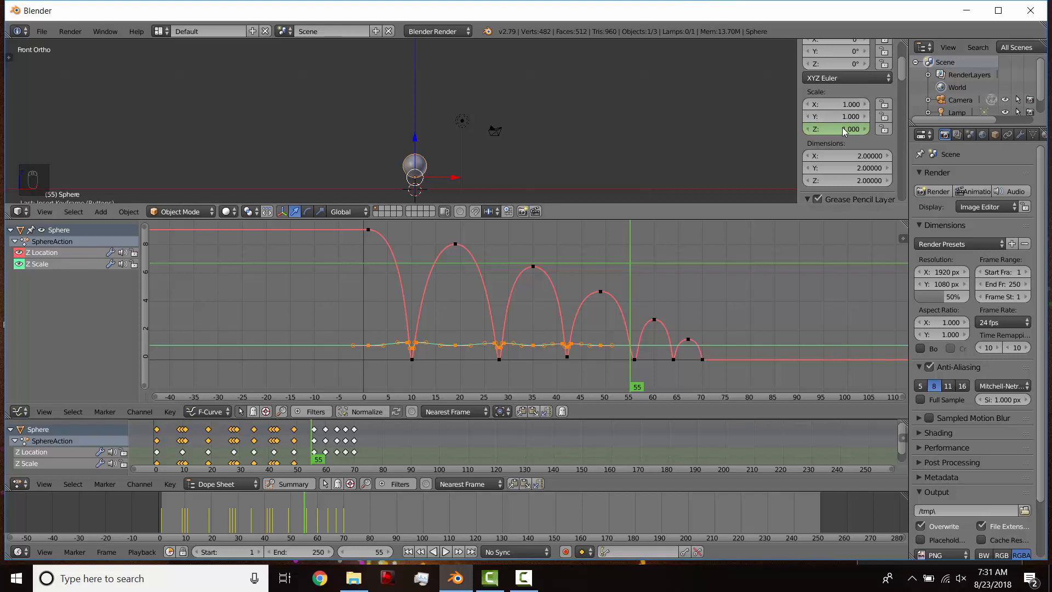
left_click(845, 129)
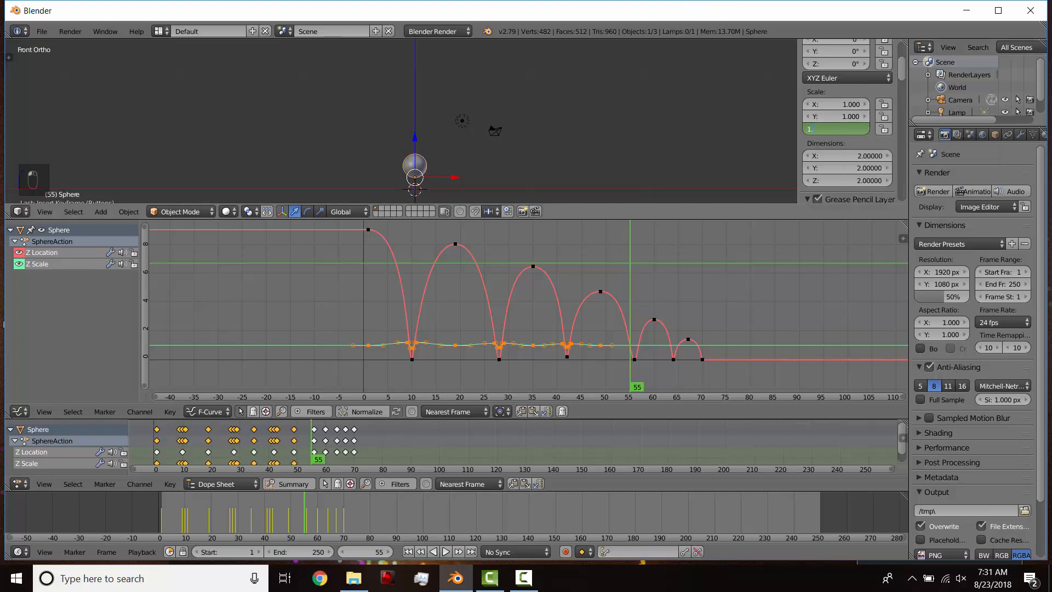
key("Return")
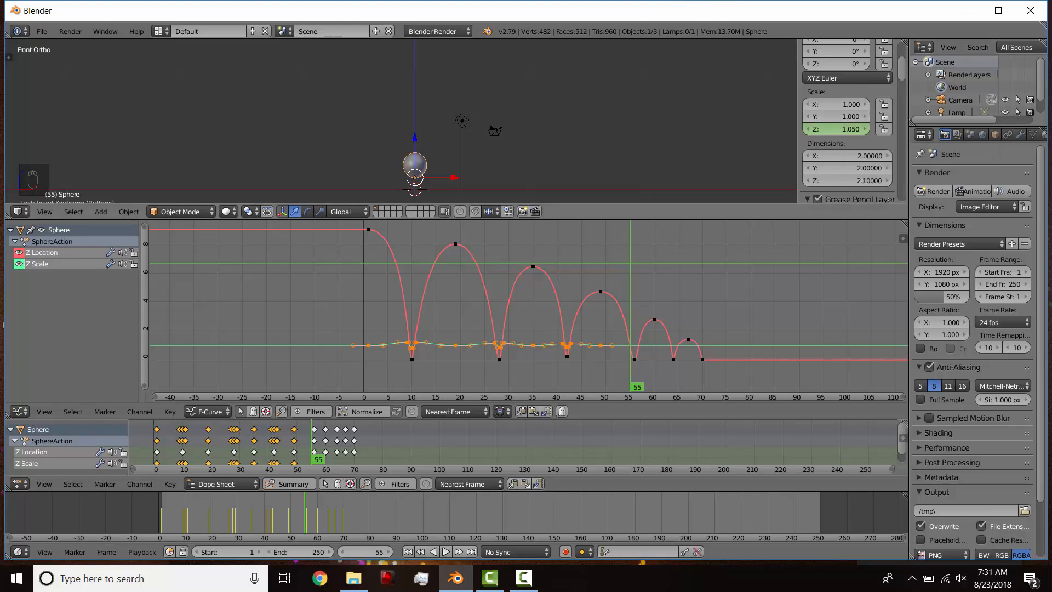
key("i")
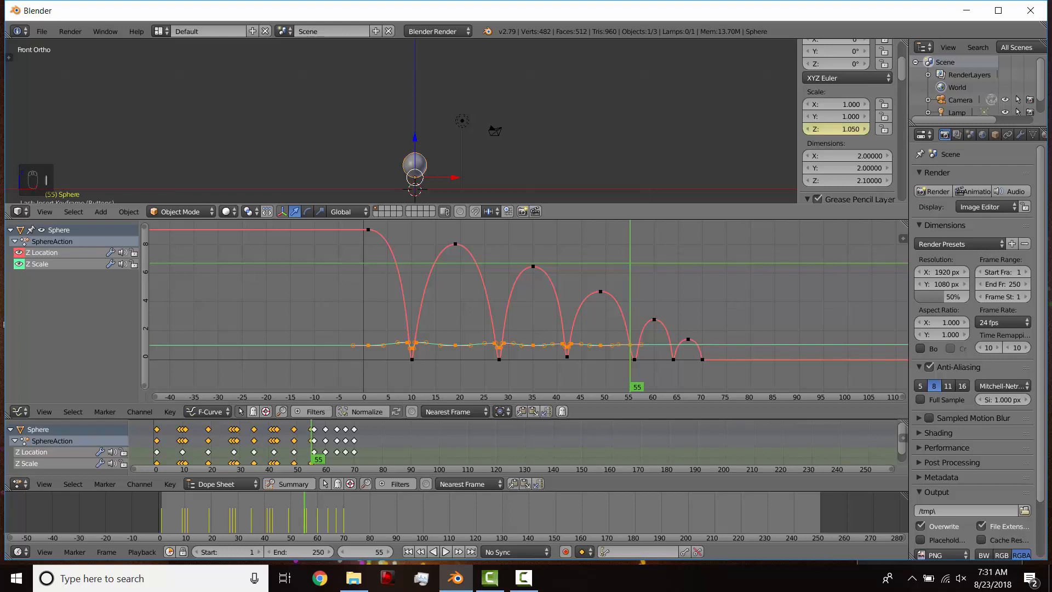
Advance to the fourth impact at frame 56, set the sphere's Z scale to 0.95 and keyframe it.
key("Right")
left_click(841, 128)
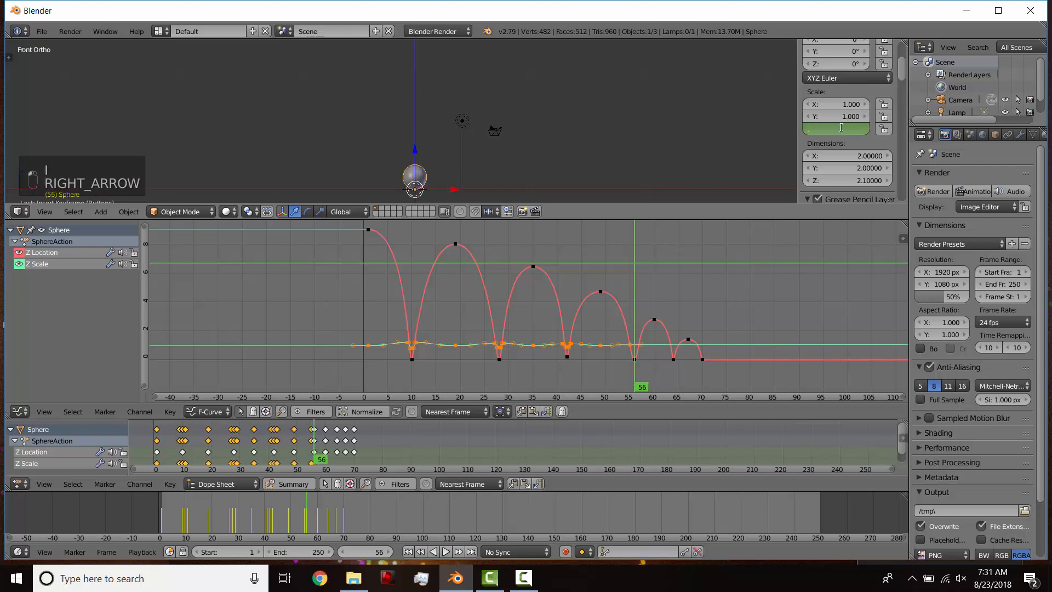
type(".95")
key("Return")
key("i")
Advance to frame 57, just after the fourth impact, set the sphere's Z scale to 1.05 and keyframe it.
key("Right")
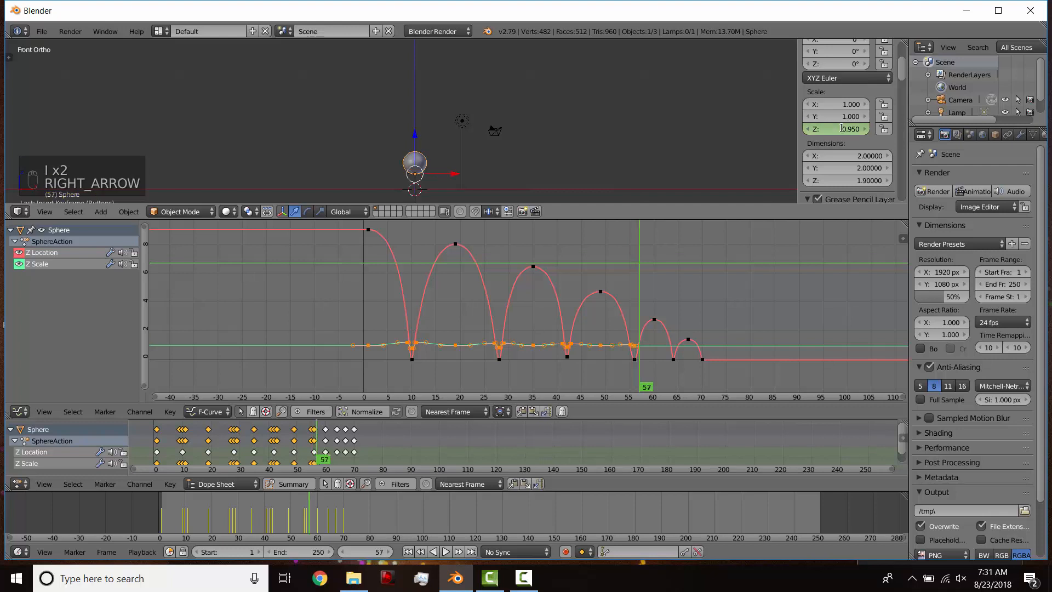
left_click(841, 128)
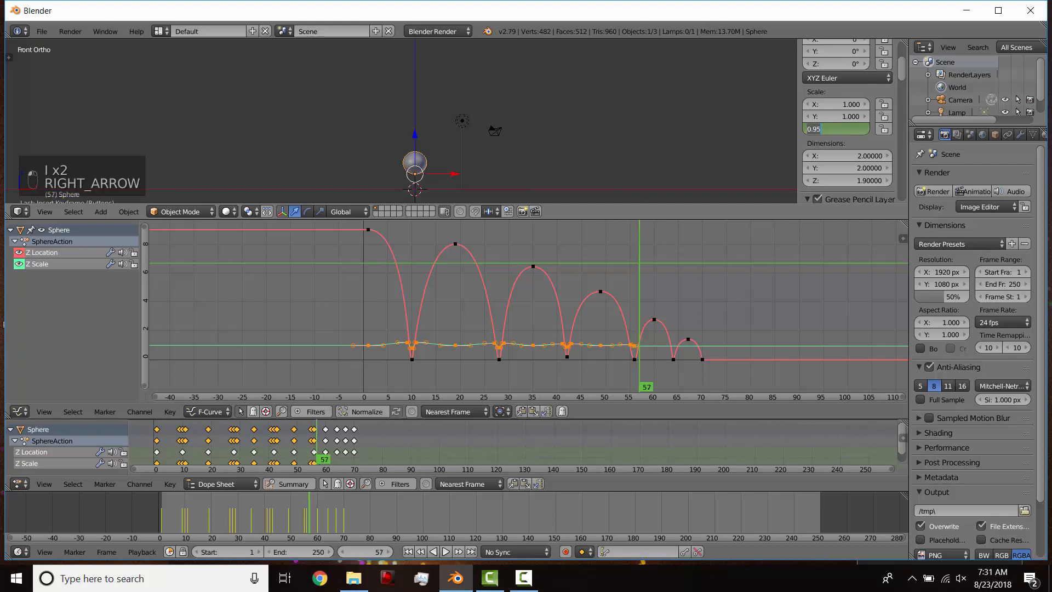
type("1.0")
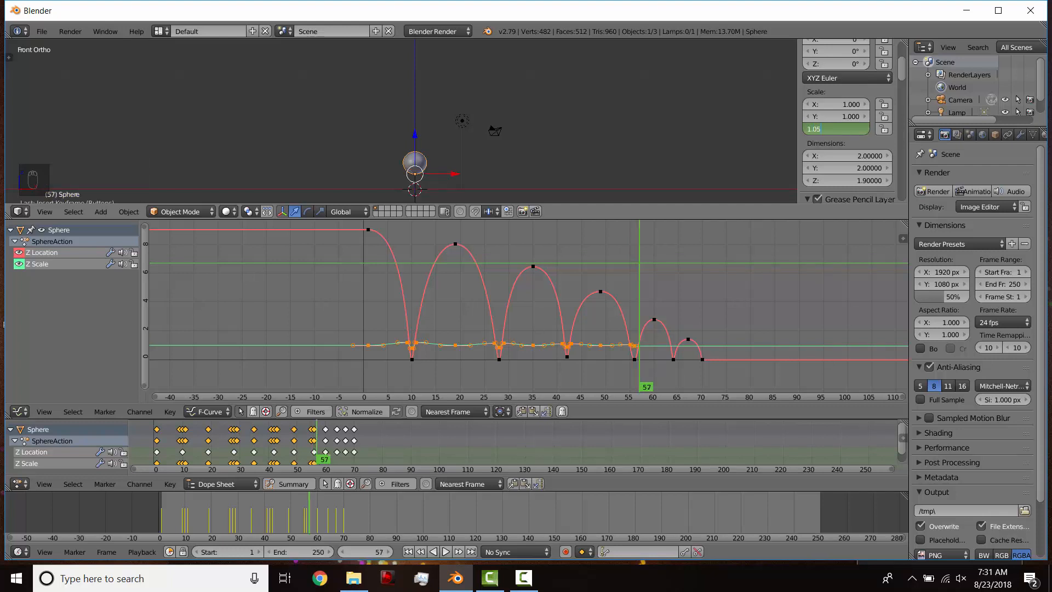
key("Return")
key("i")
Advance to the peak after the fourth impact at frame 60, set the sphere's Z scale to 1 and keyframe it.
key("Right")
key("Right")
key("Right")
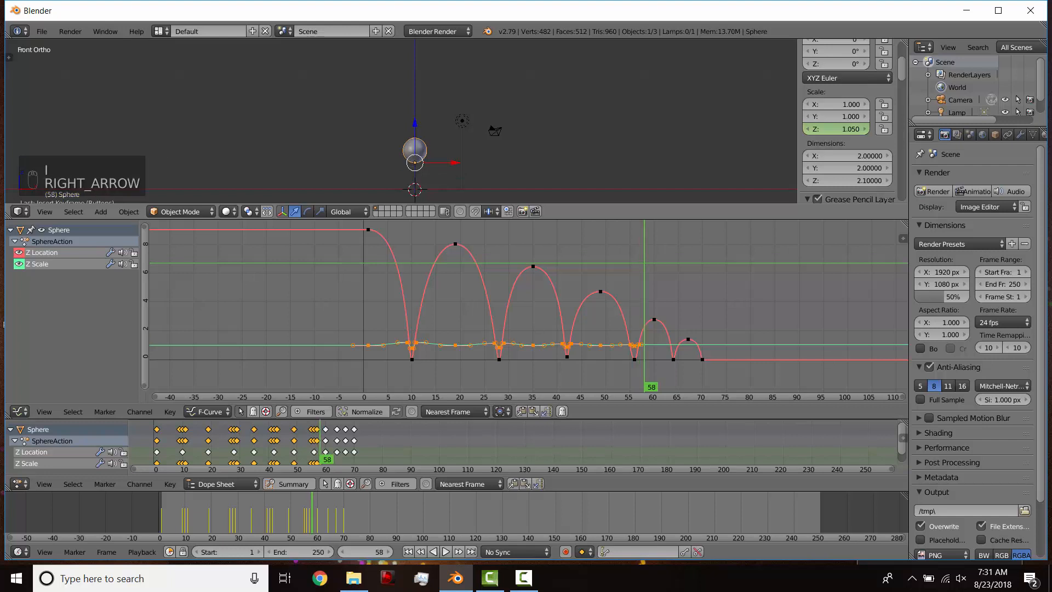
left_click(844, 131)
type("1")
key("Return")
key("i")
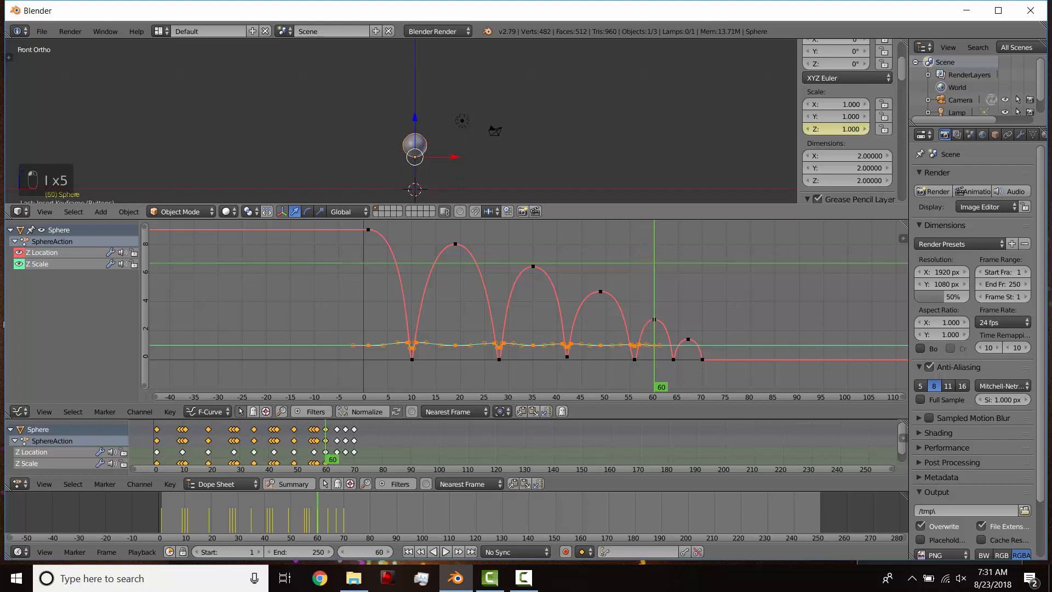
Step back and forth through the frames around the fifth impact to examine the small bounce.
key("Right")
key("Right")
key("Right")
key("Right")
key("Right")
key("Right")
key("Right")
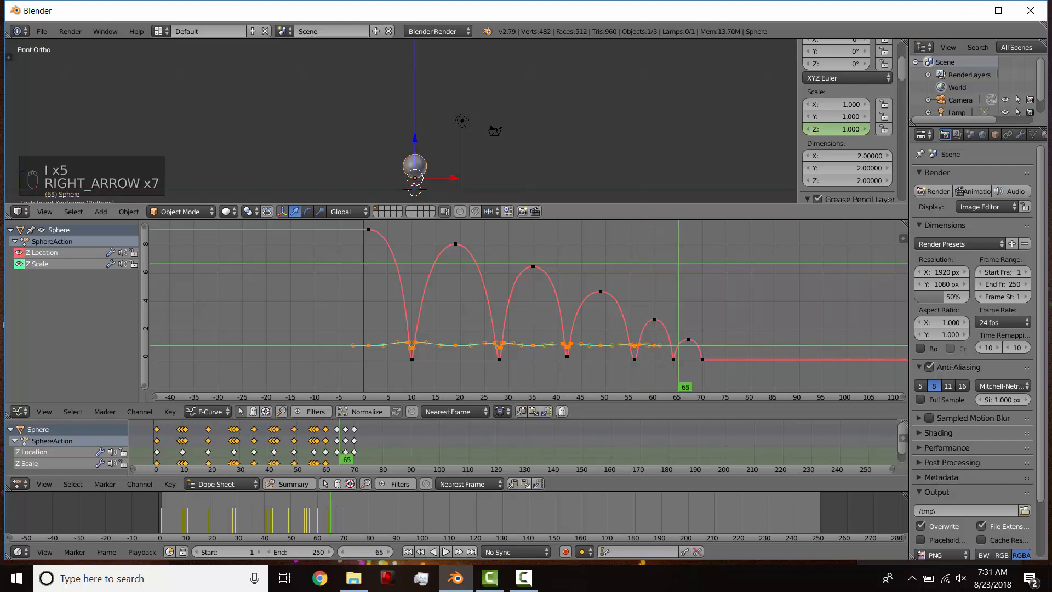
key("Left")
key("Left")
key("Left")
key("Left")
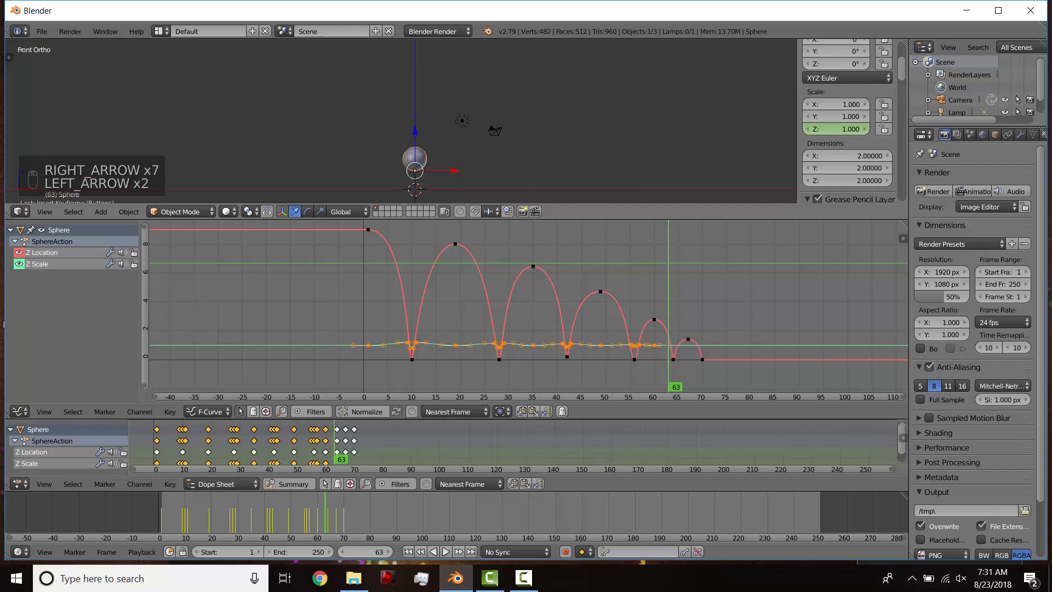
Return to frame 1 and play the animation to review the squash and stretch, stopping after the bounces.
left_click_drag(409, 240, 367, 247)
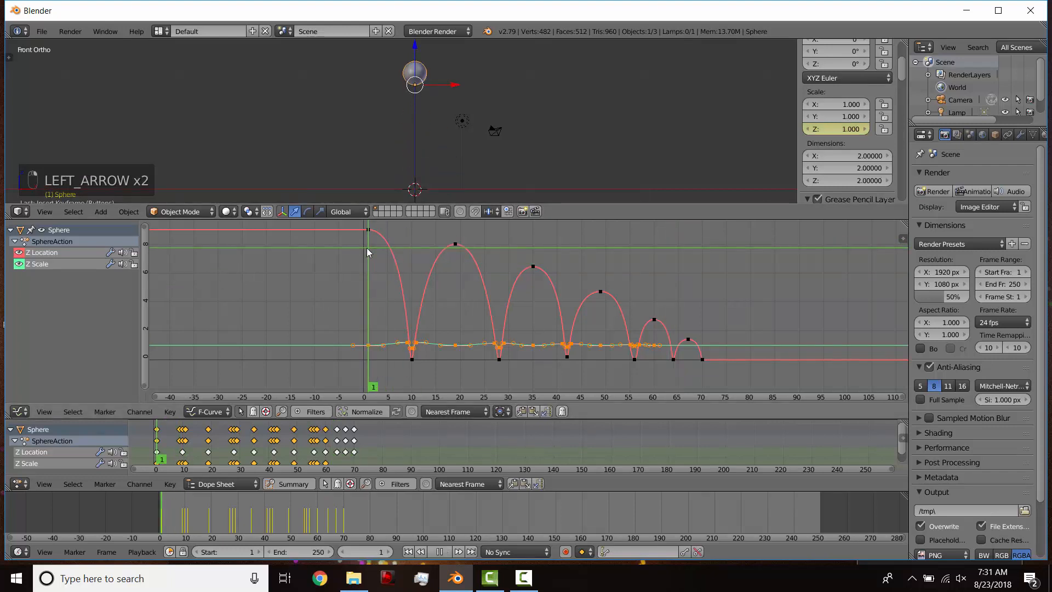
left_click(447, 552)
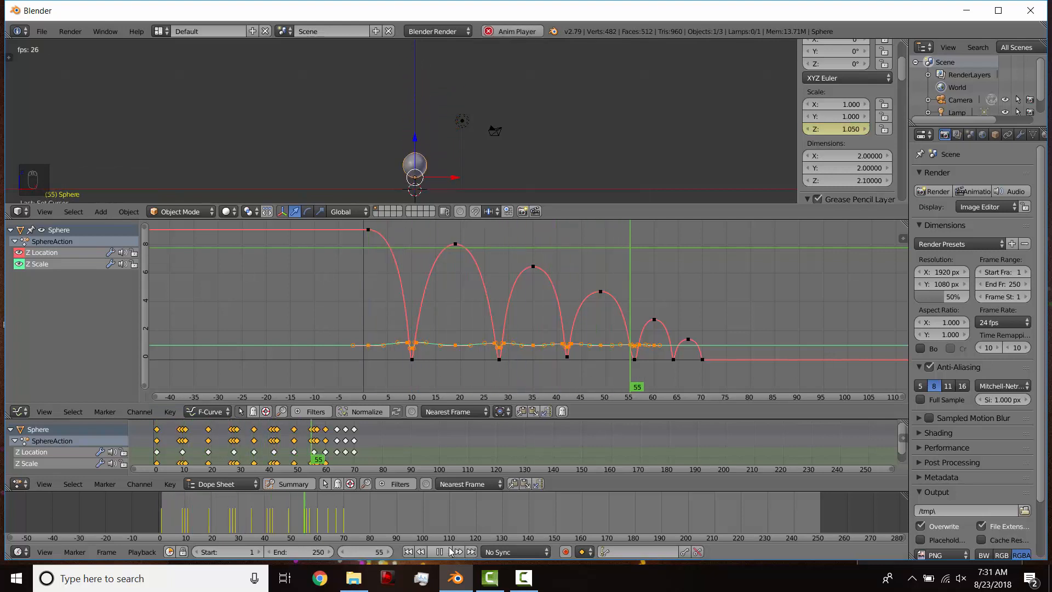
left_click(448, 550)
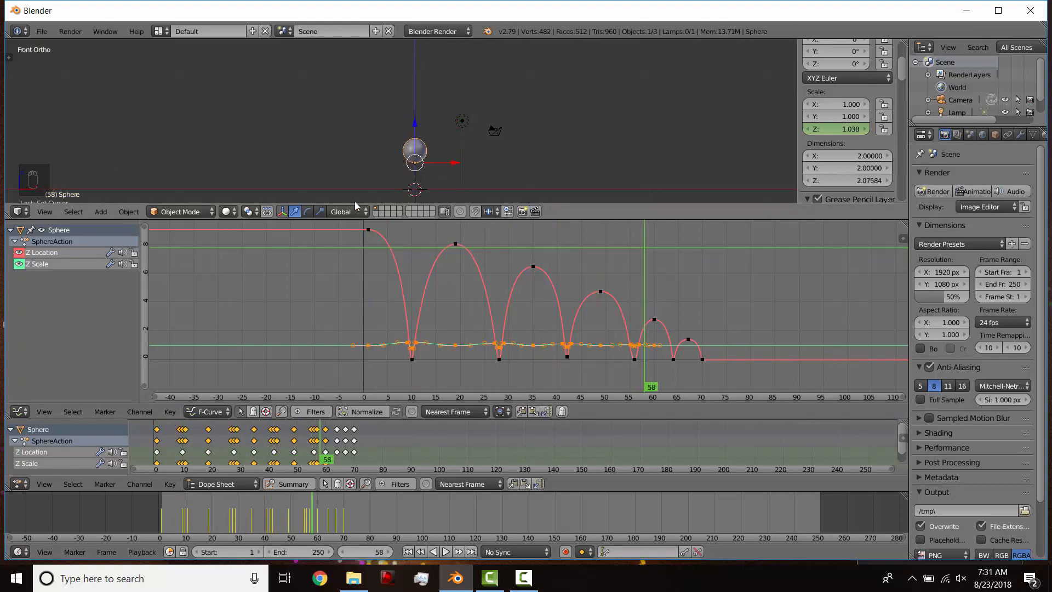
Deselect all objects and turn off the Graph Editor's only-selected filter so the sphere's curves stay listed without a selection.
left_click(285, 214)
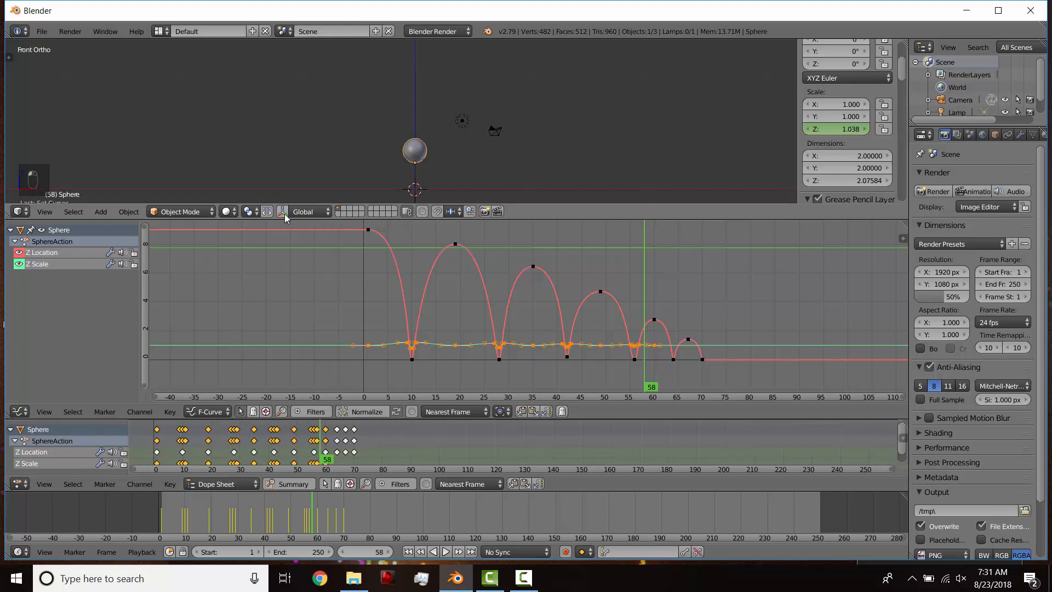
left_click(285, 214)
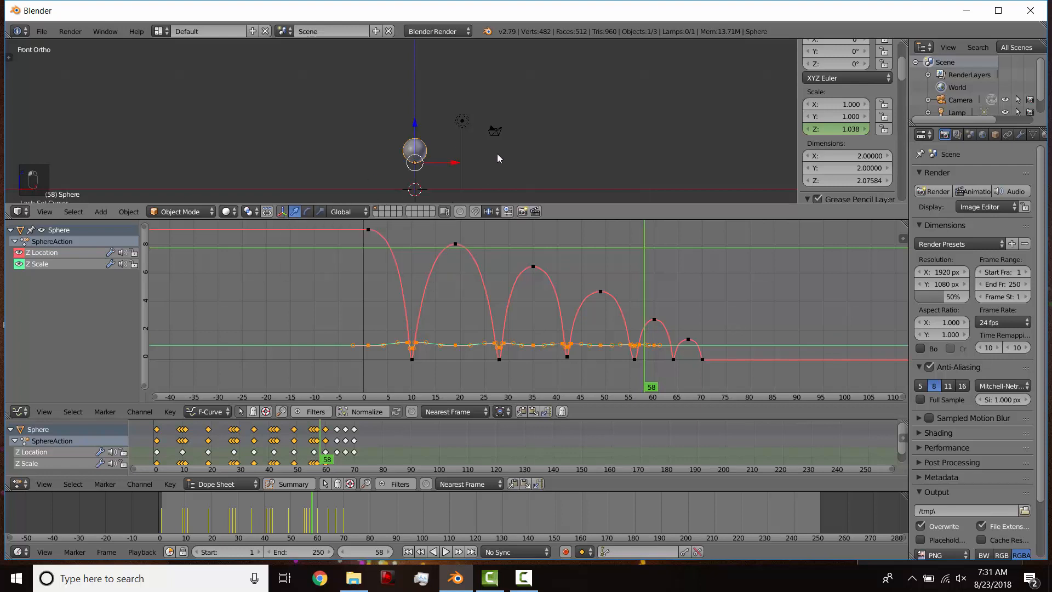
key("a")
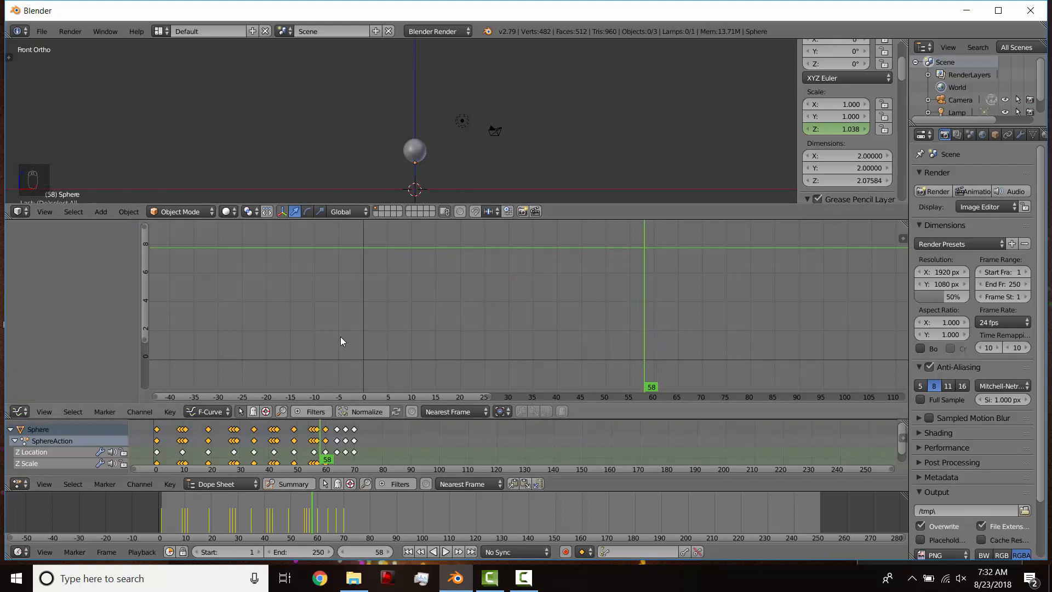
key("a")
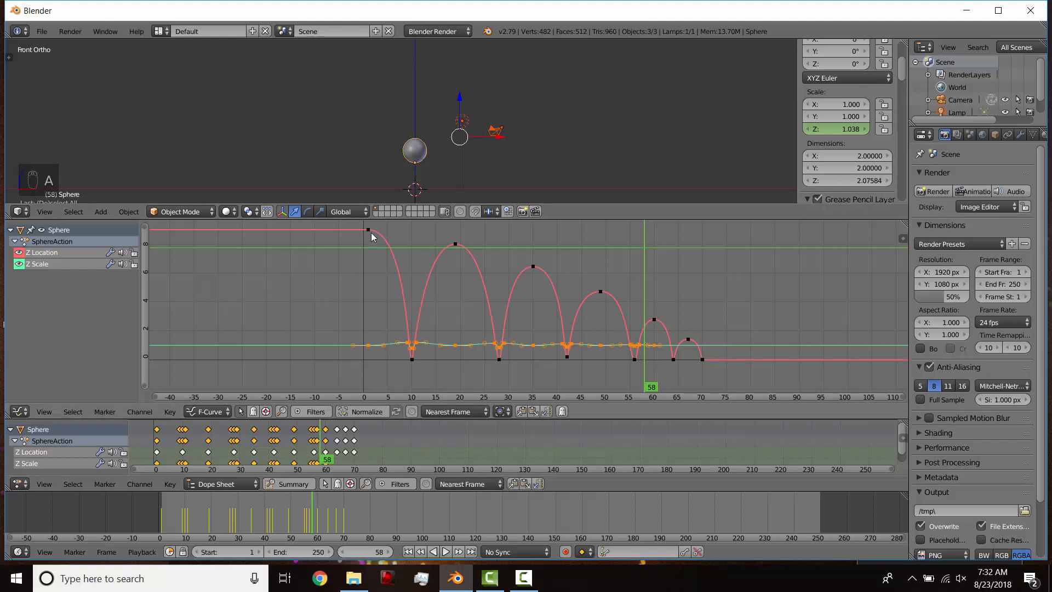
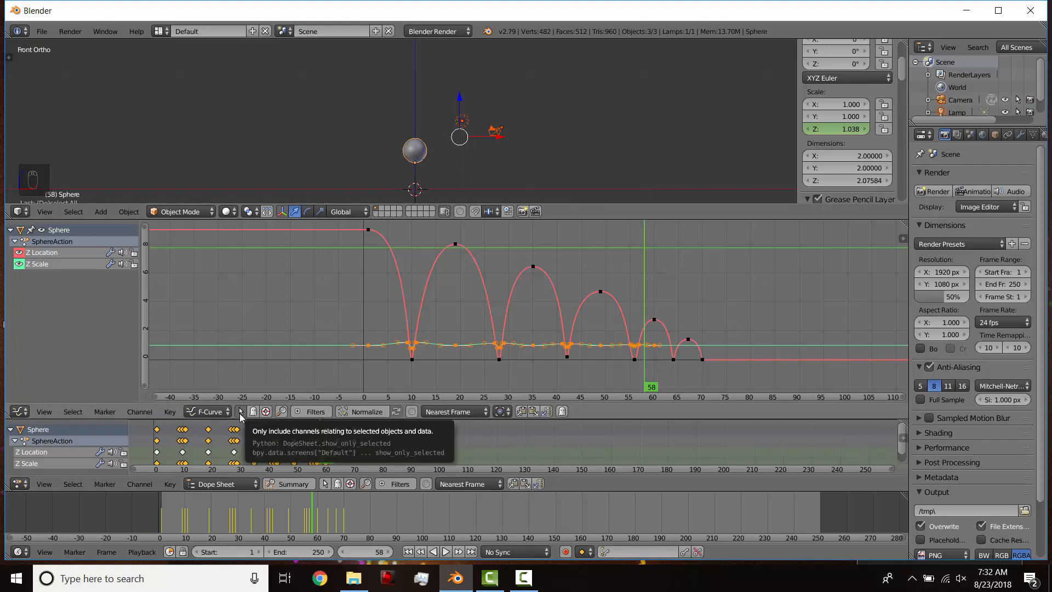
key("a")
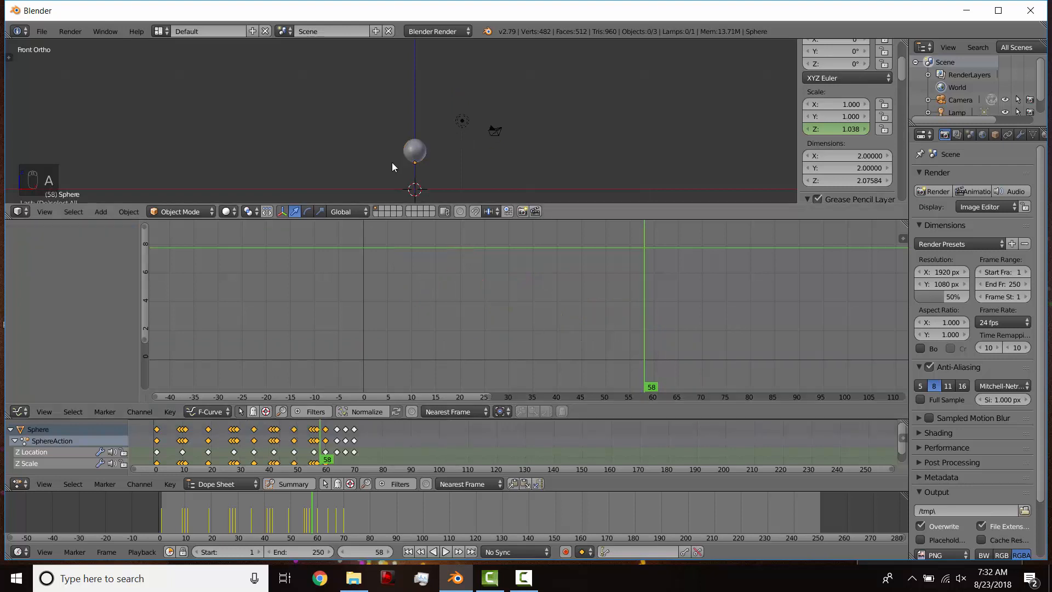
left_click(241, 411)
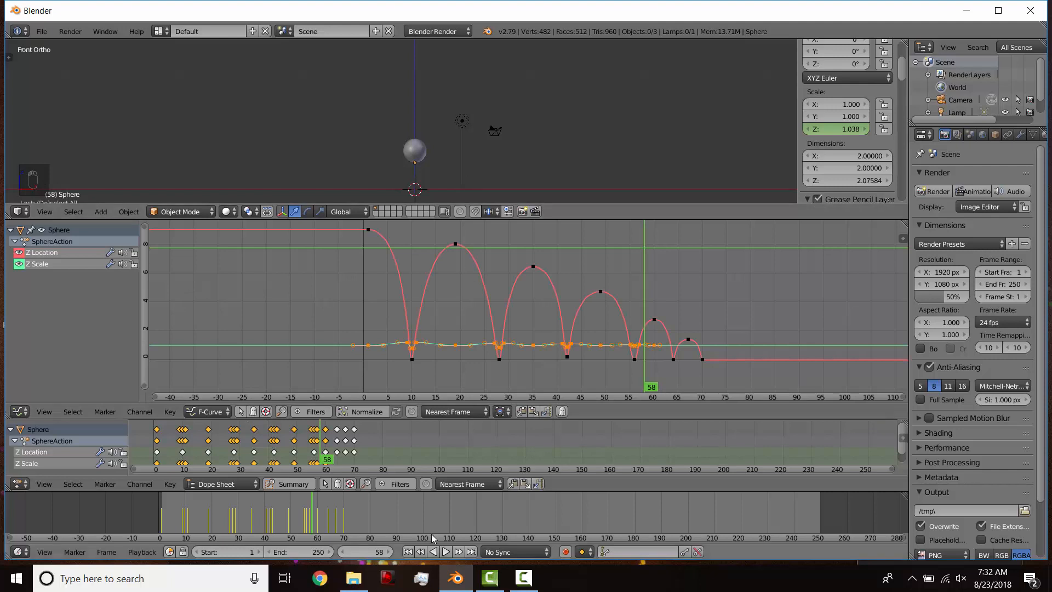
Play the bounce from the first frame with nothing selected, stop it and rewind to frame 1.
left_click(408, 552)
left_click(445, 552)
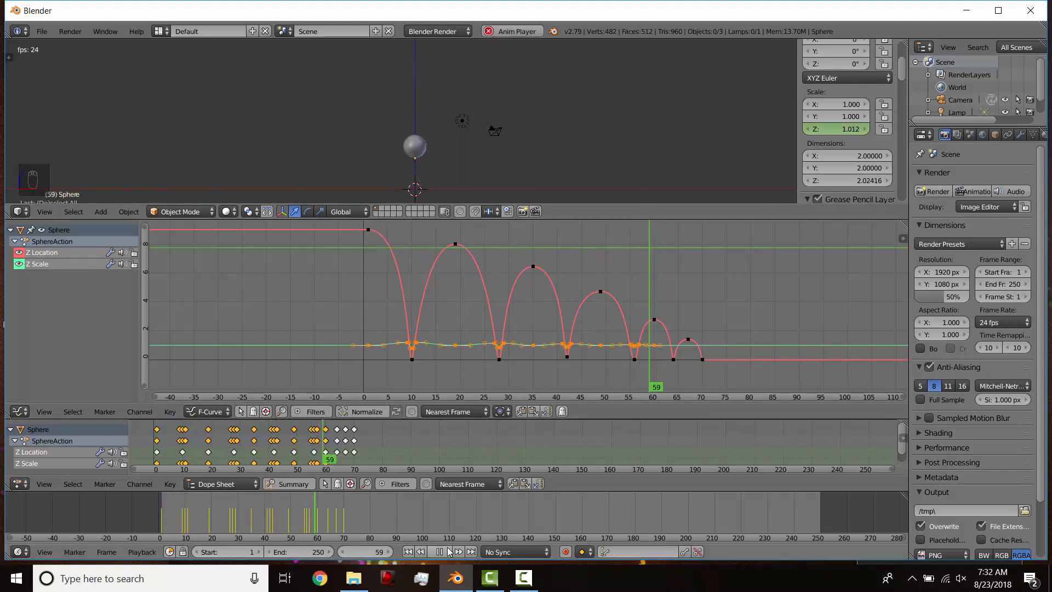
left_click(447, 552)
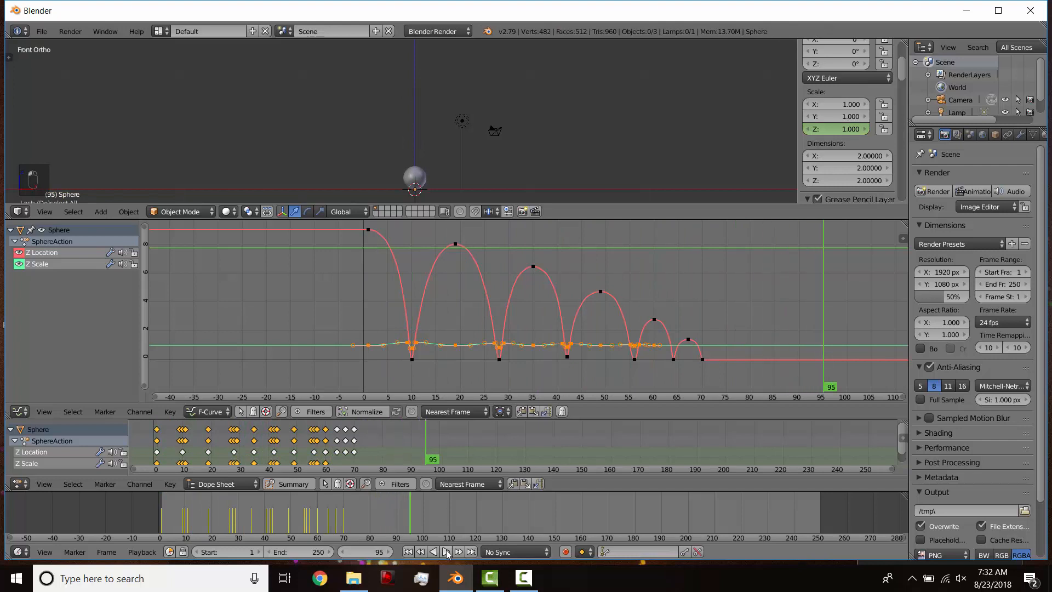
left_click(407, 552)
Enlarge the 3D View by joining it over the Graph Editor and the Dope Sheet, keeping only the Timeline below.
middle_click_drag(459, 153, 465, 117)
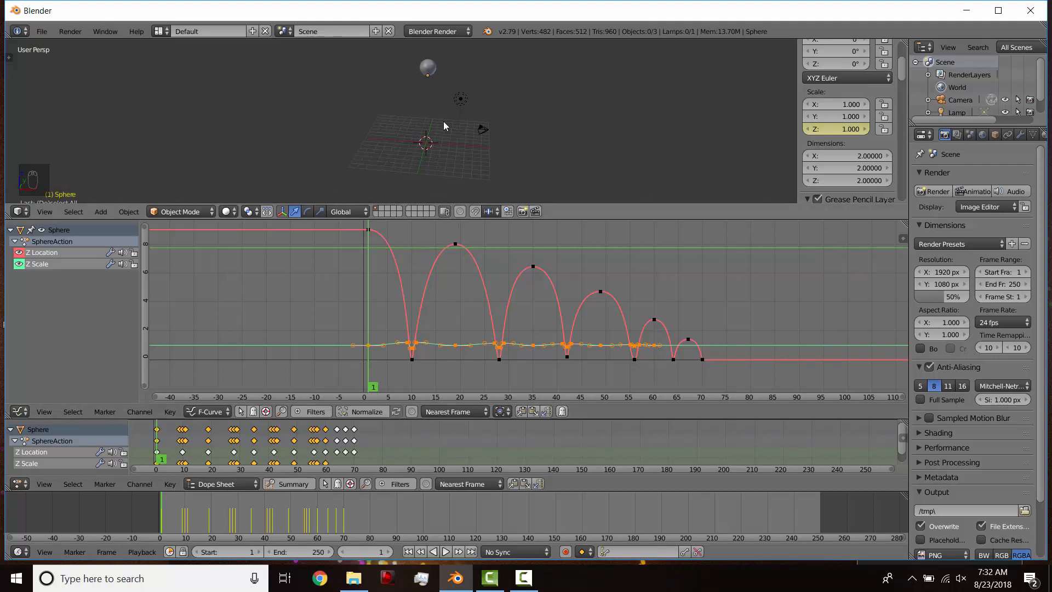
left_click_drag(475, 220, 474, 289)
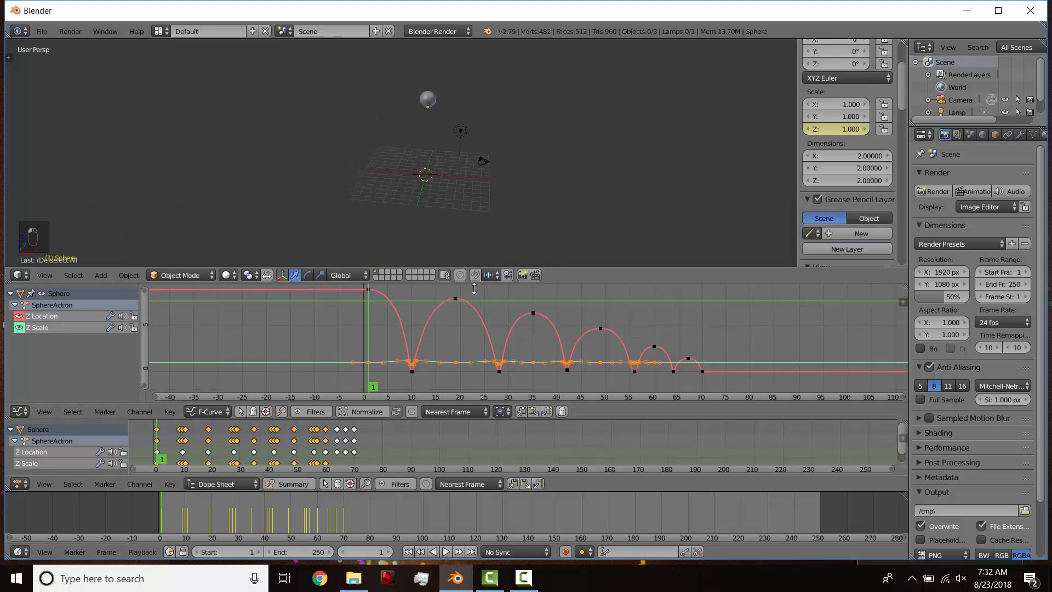
right_click(475, 285)
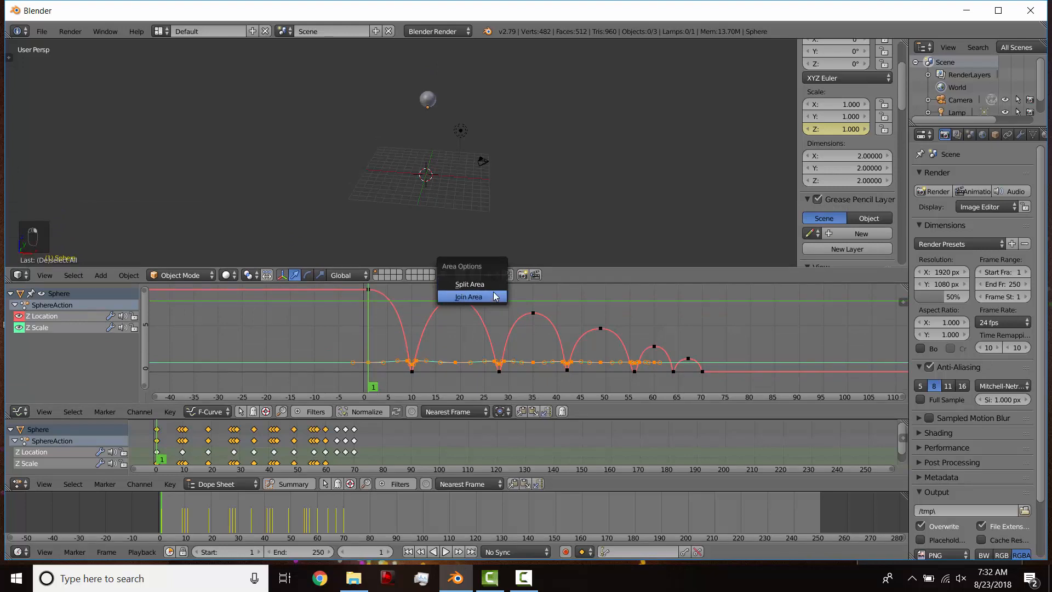
left_click(493, 297)
left_click(482, 394)
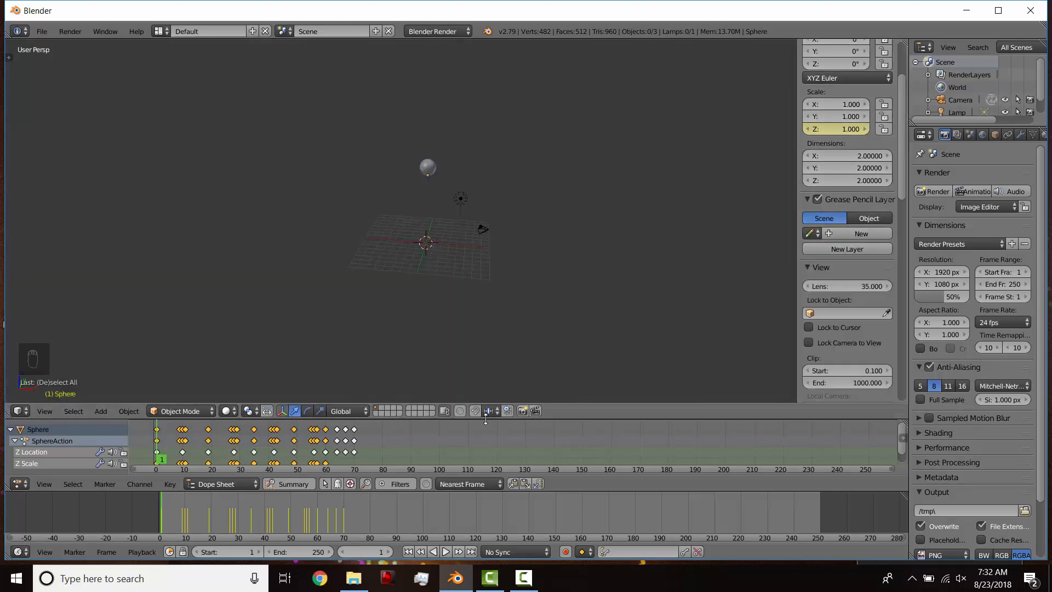
right_click(485, 417)
left_click(482, 426)
left_click(479, 416)
Set the 3D View to the front orthographic view, framing the ball and its ground point closely.
key("KP_1")
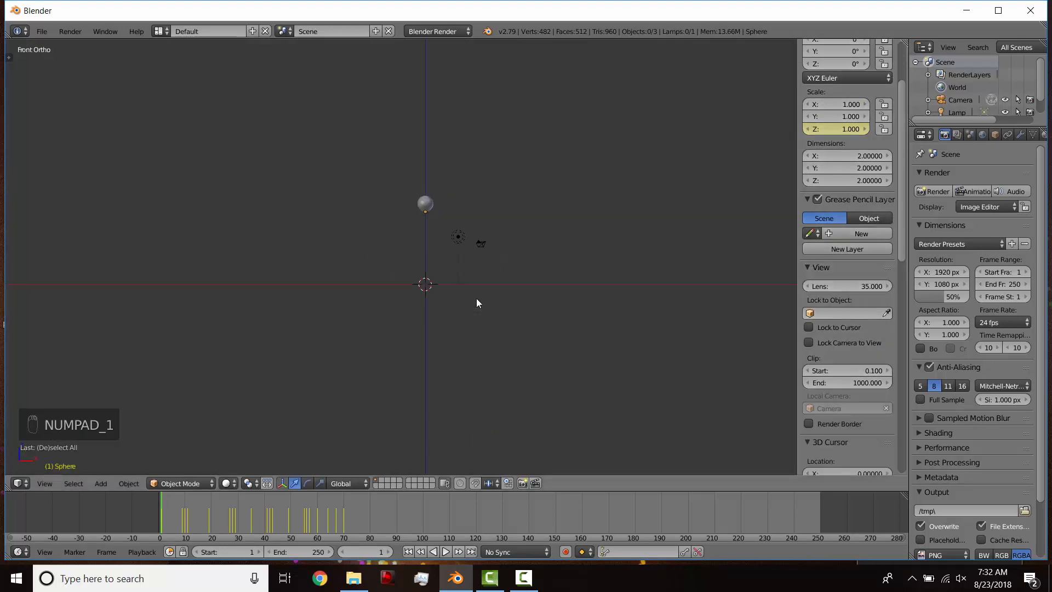
middle_click_drag(547, 279, 484, 322, "shift")
scroll(451, 321, "up", 1)
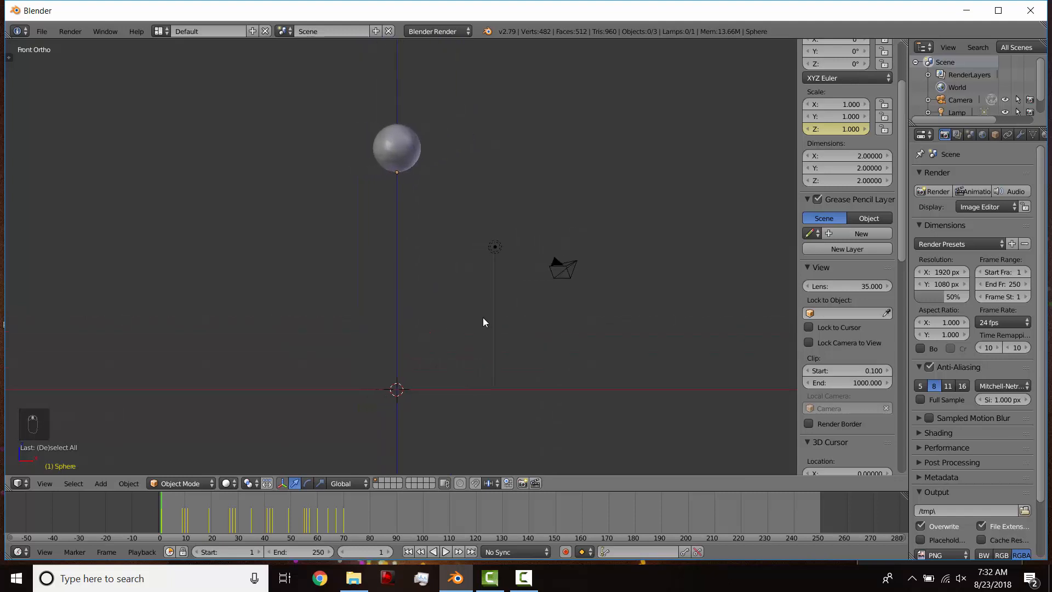
key("space")
type("c")
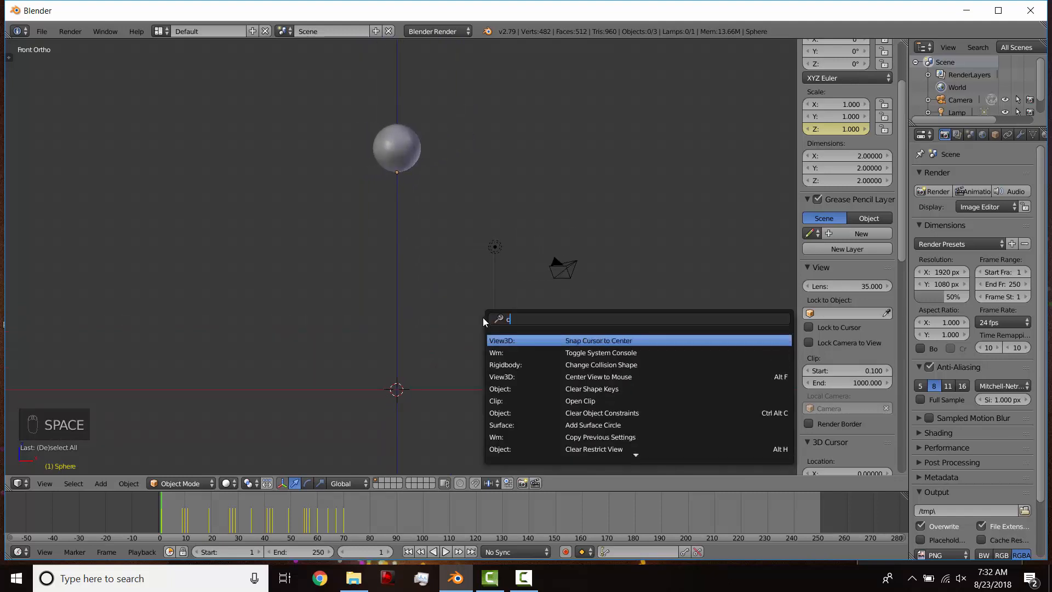
type("amer")
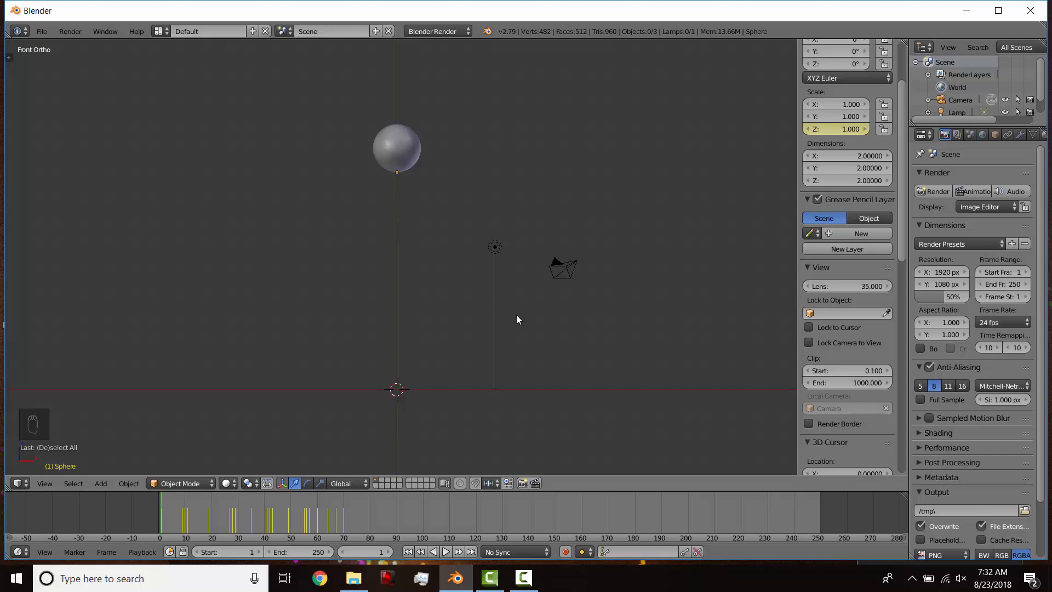
Align the camera to the current front view and play the bounce through it to check the framing.
key("ctrl+alt+KP_0")
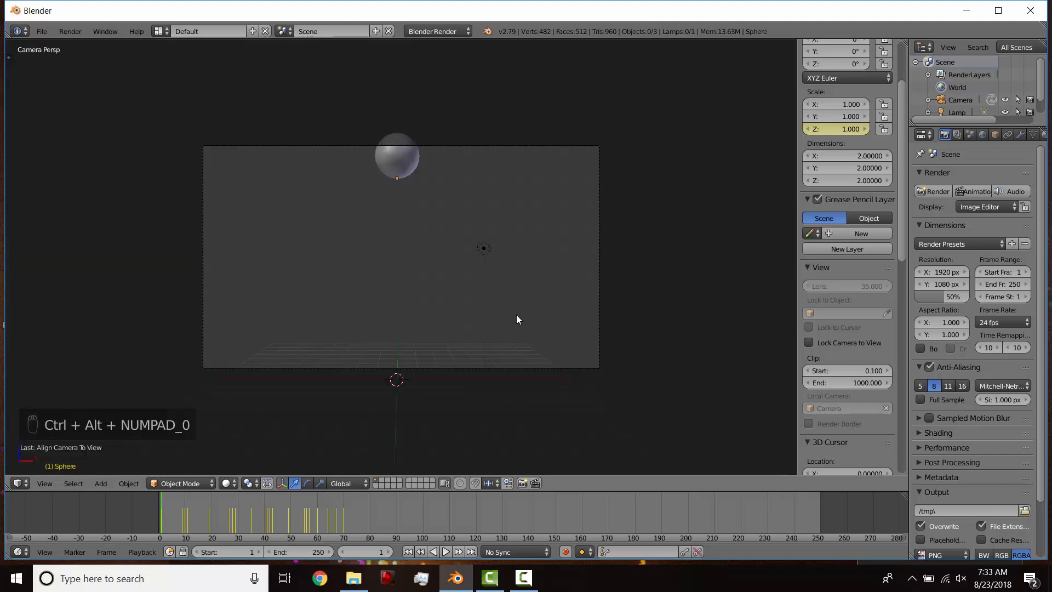
left_click(446, 552)
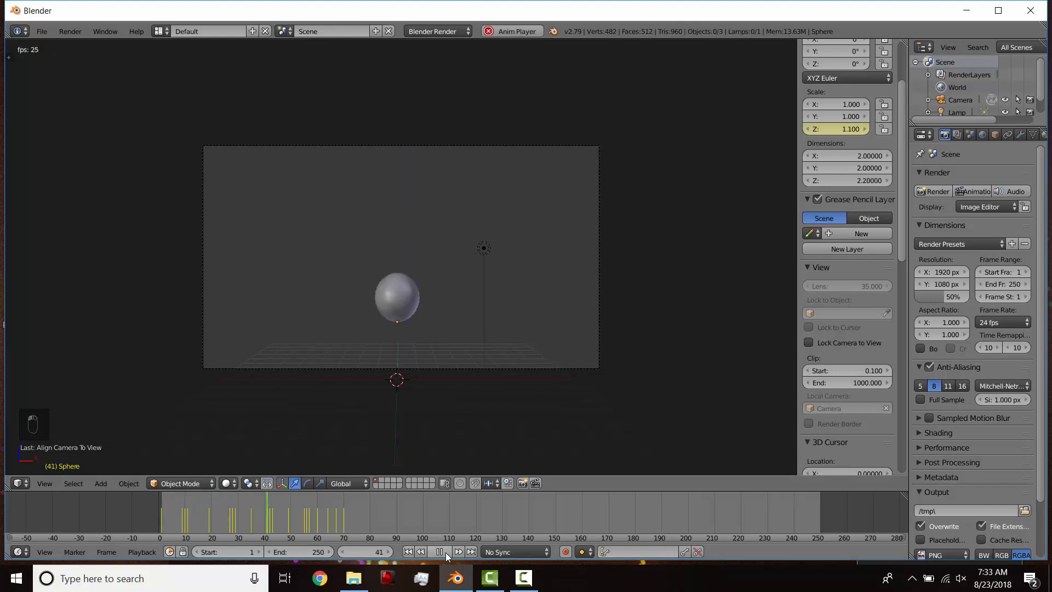
left_click(445, 552)
Go to frame 28 and fly the camera backward until the ball and its ground contact point fit inside the camera frame.
left_click_drag(282, 519, 232, 513)
right_click(613, 297)
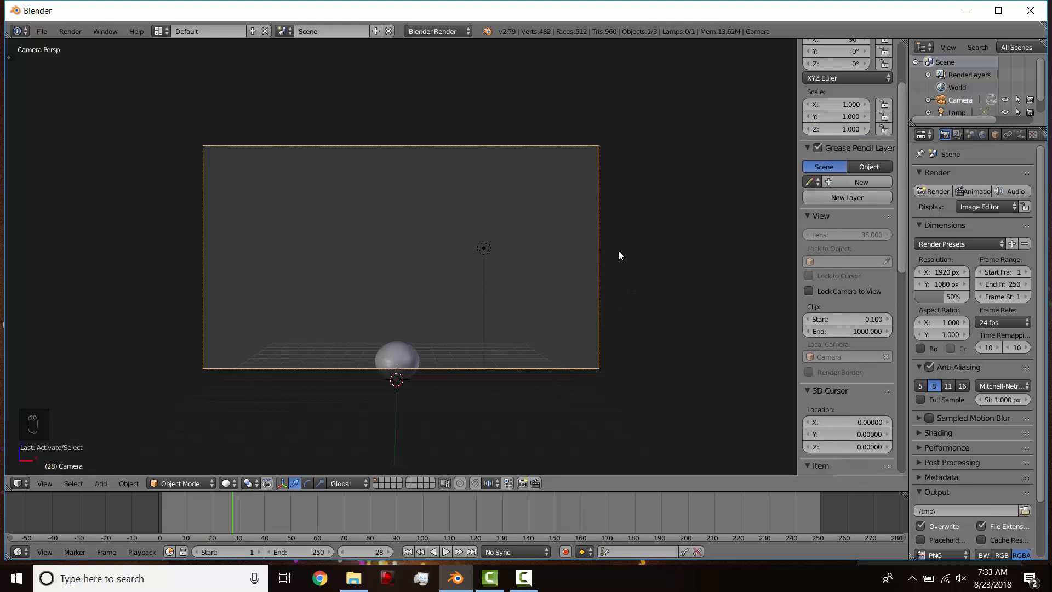
key("shift+f")
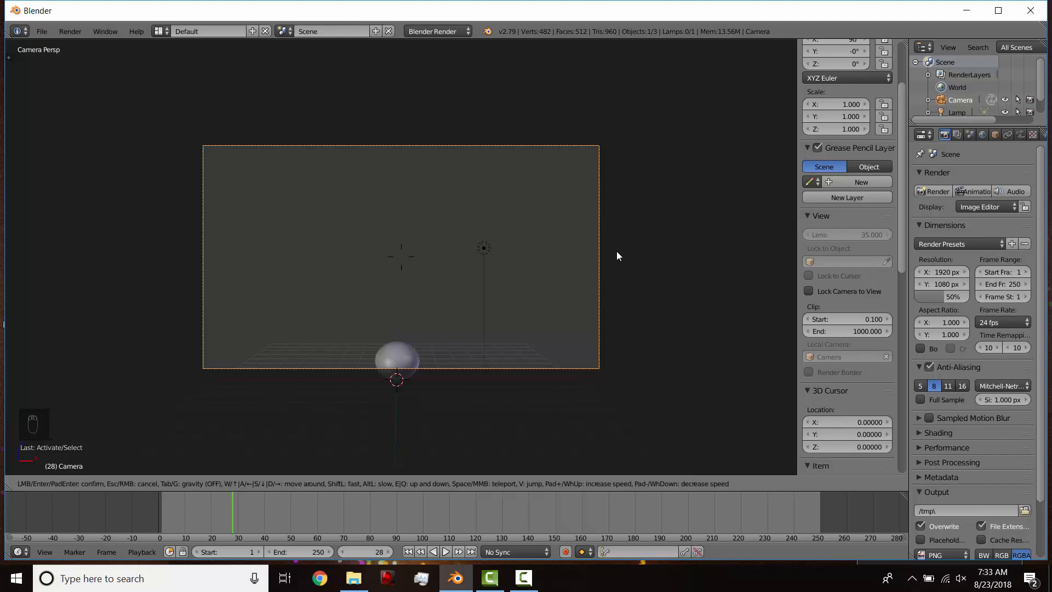
key("s")
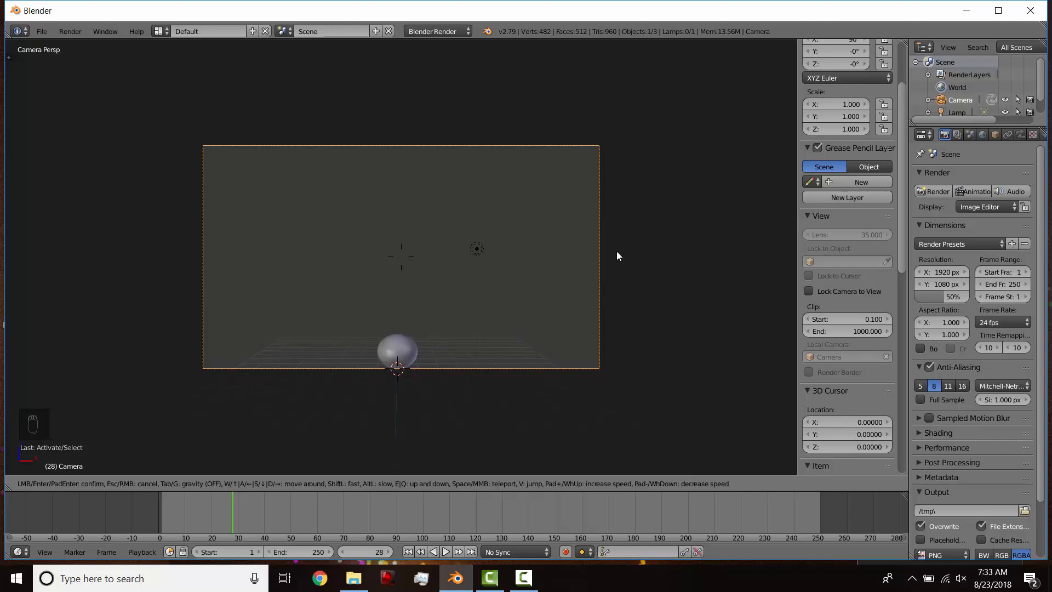
key("s")
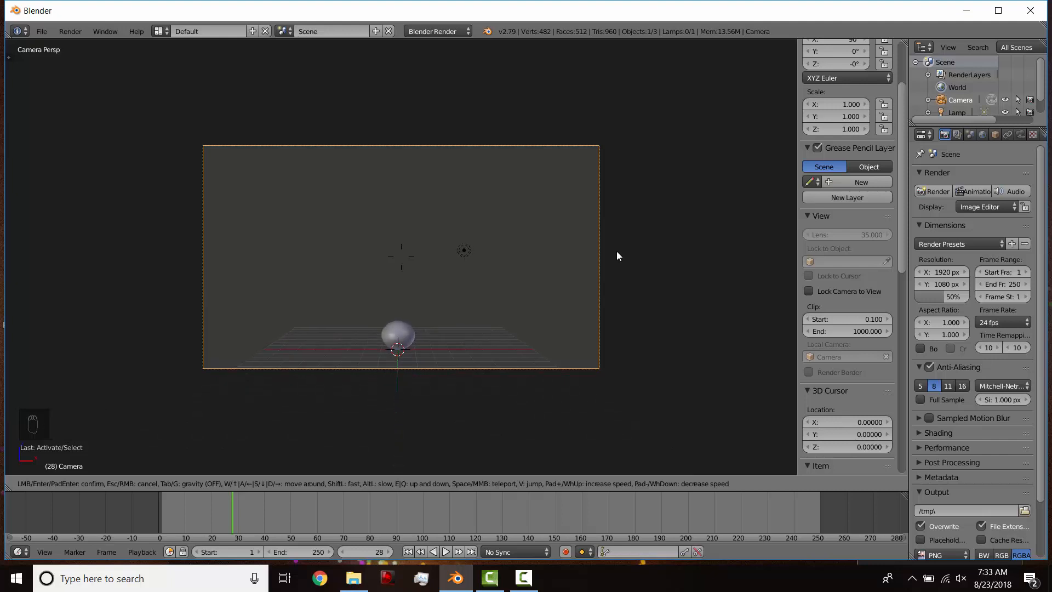
key("w")
key("s")
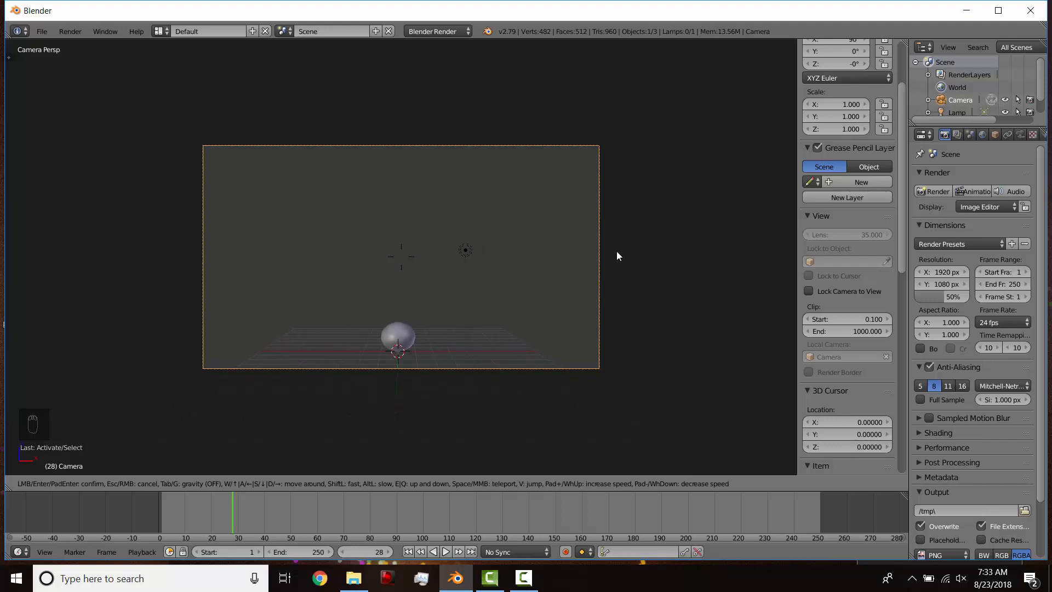
key("w")
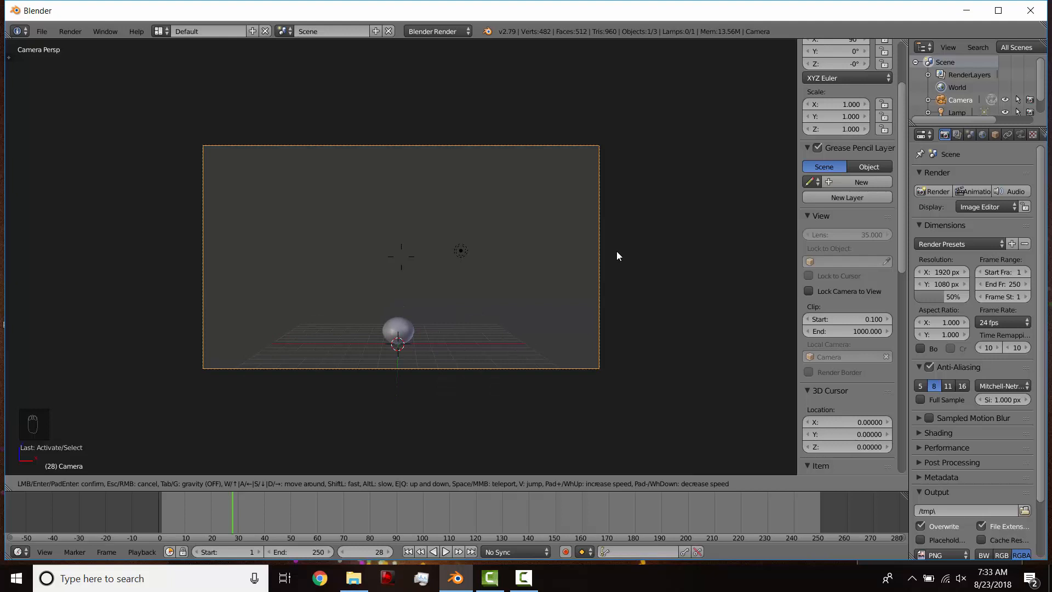
left_click(401, 256)
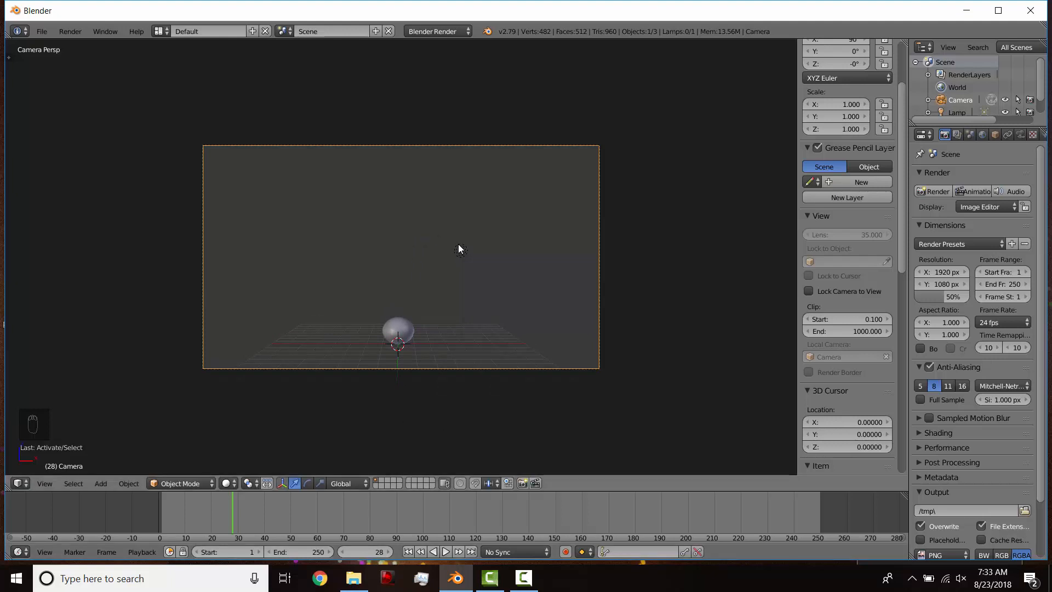
Play the bounce through the repositioned camera to check the framing, stop it and rewind to frame 1.
left_click(446, 551)
left_click(445, 551)
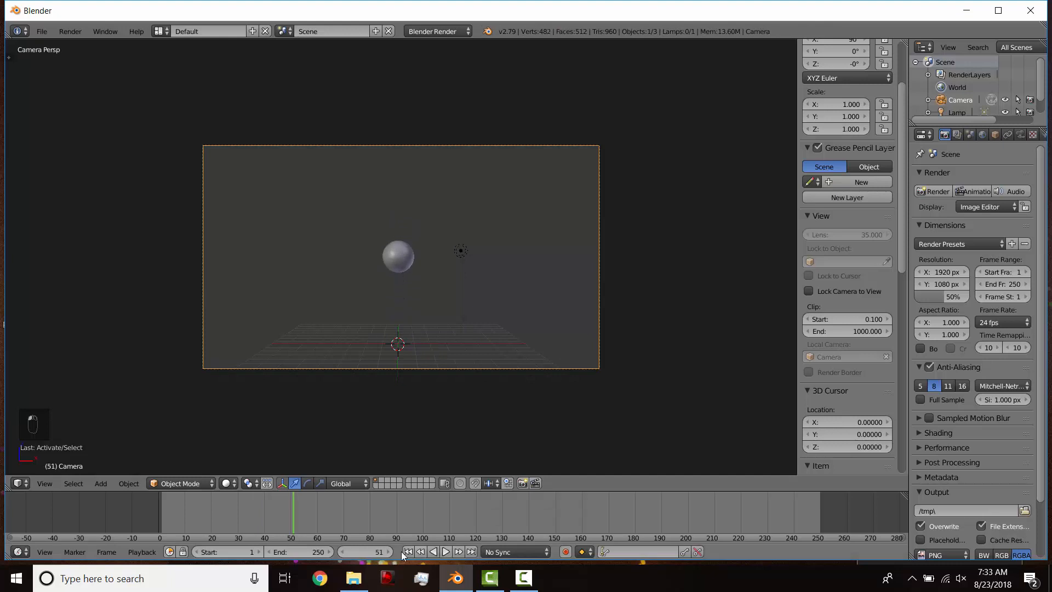
left_click(407, 552)
left_click(447, 551)
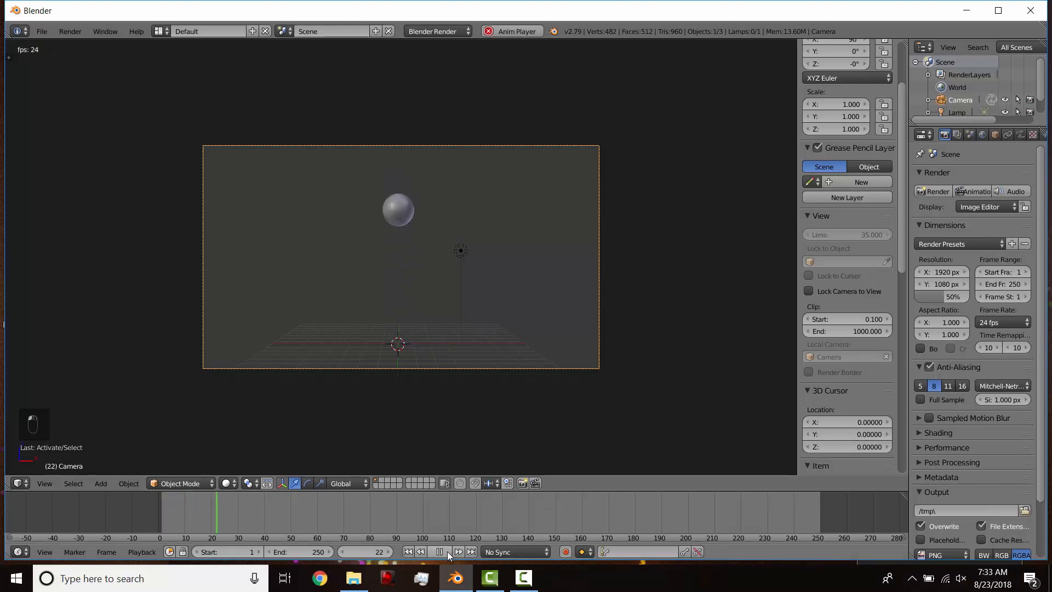
left_click(447, 551)
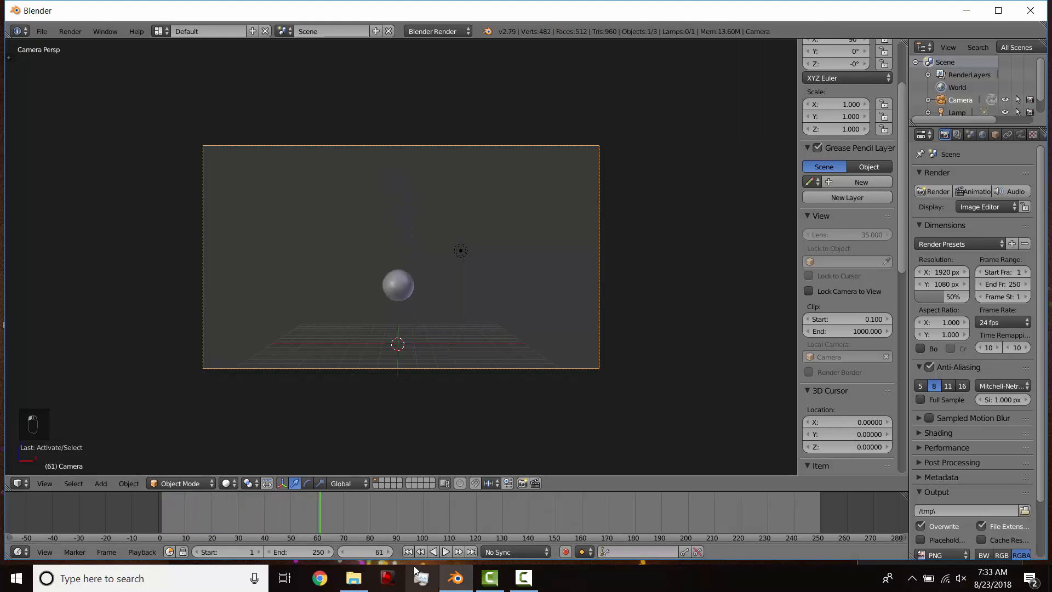
left_click(409, 551)
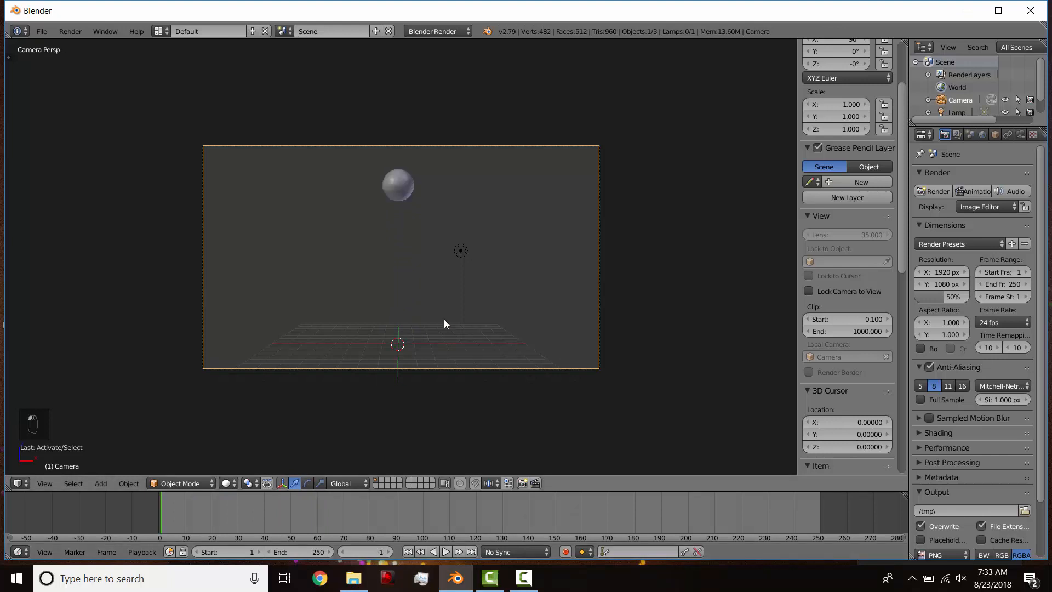
Add a mesh plane at the origin as the ground and scale it up by about 13.88.
key("shift+a")
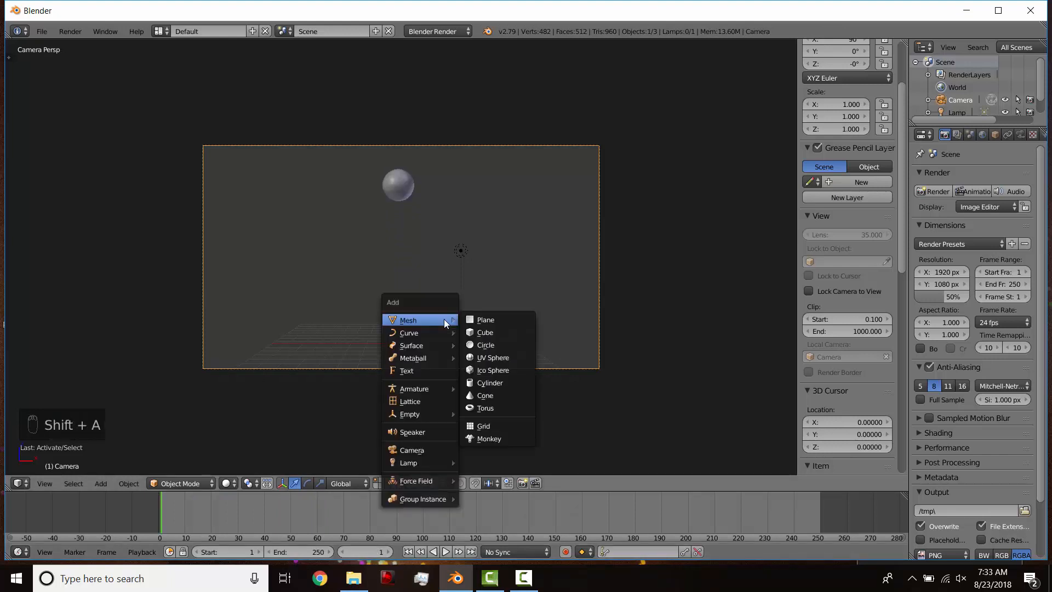
left_click(475, 319)
key("s")
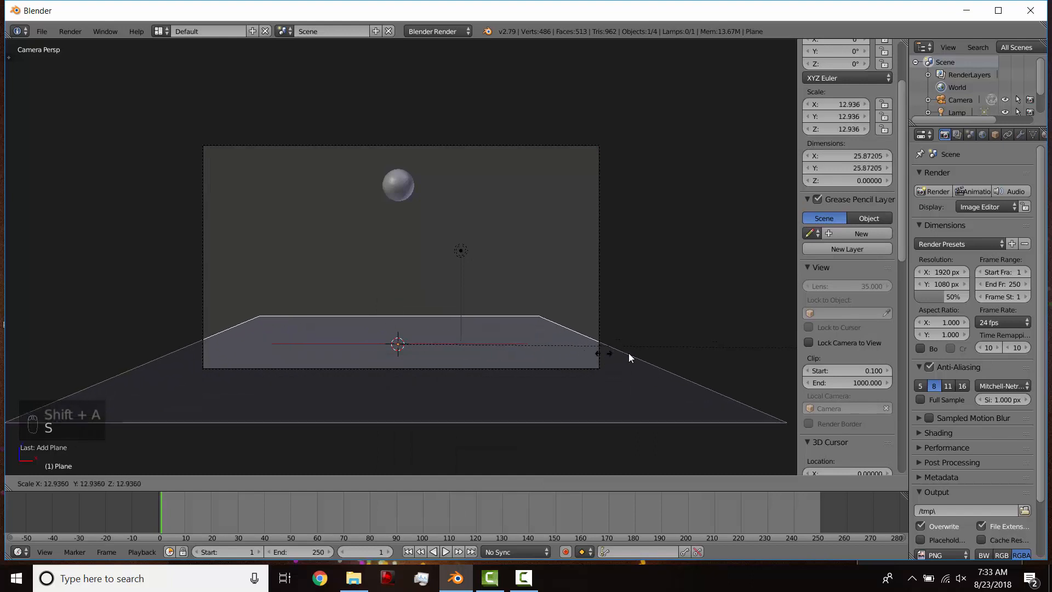
left_click(629, 353)
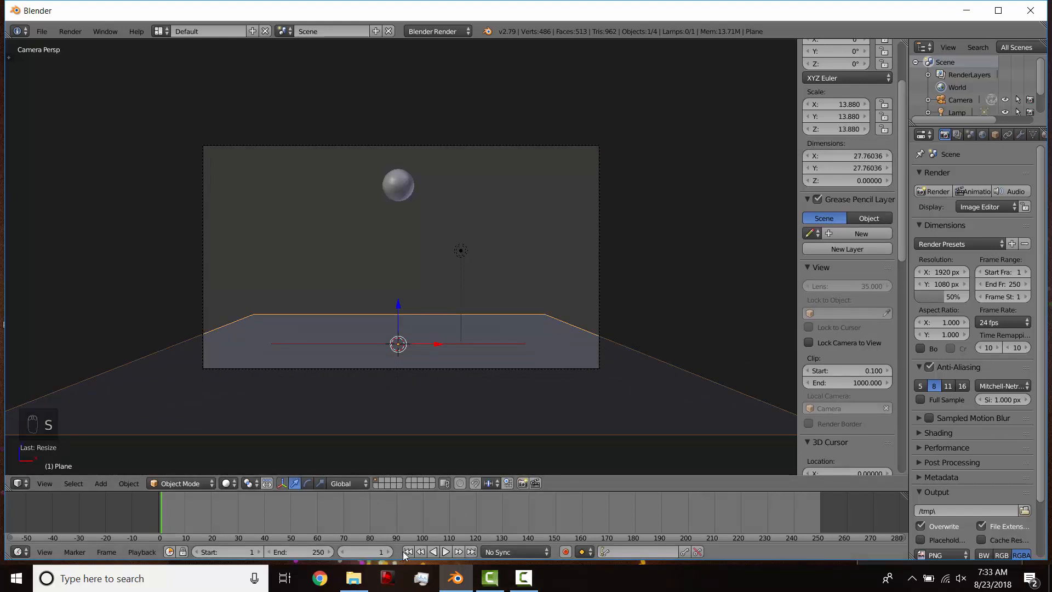
Play the bounce on the ground plane twice from the first frame, stopping and rewinding to frame 1 each time.
left_click(446, 551)
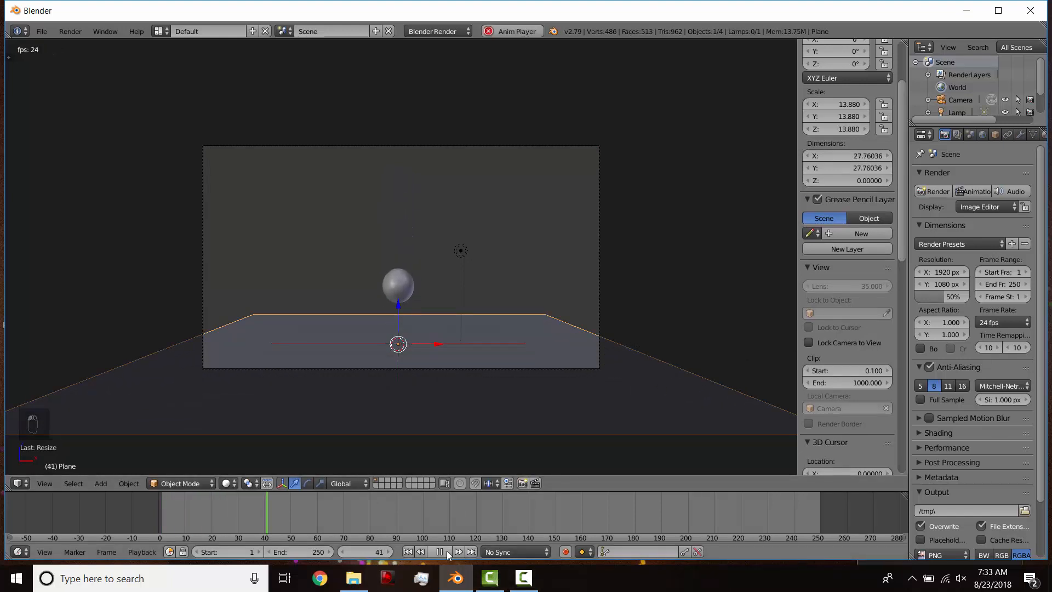
left_click(446, 551)
left_click(408, 552)
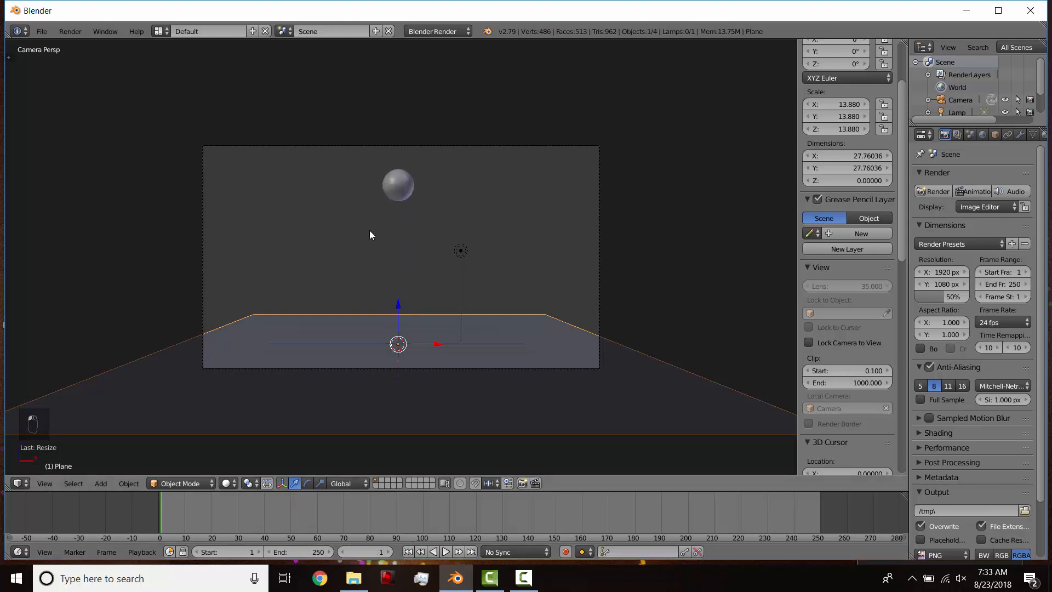
left_click(446, 552)
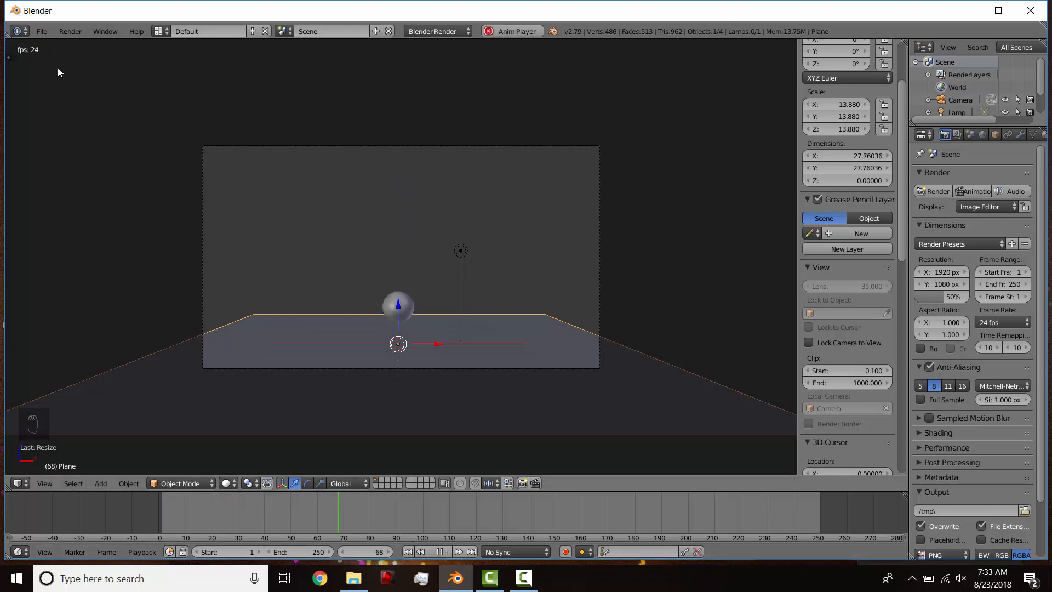
left_click(438, 552)
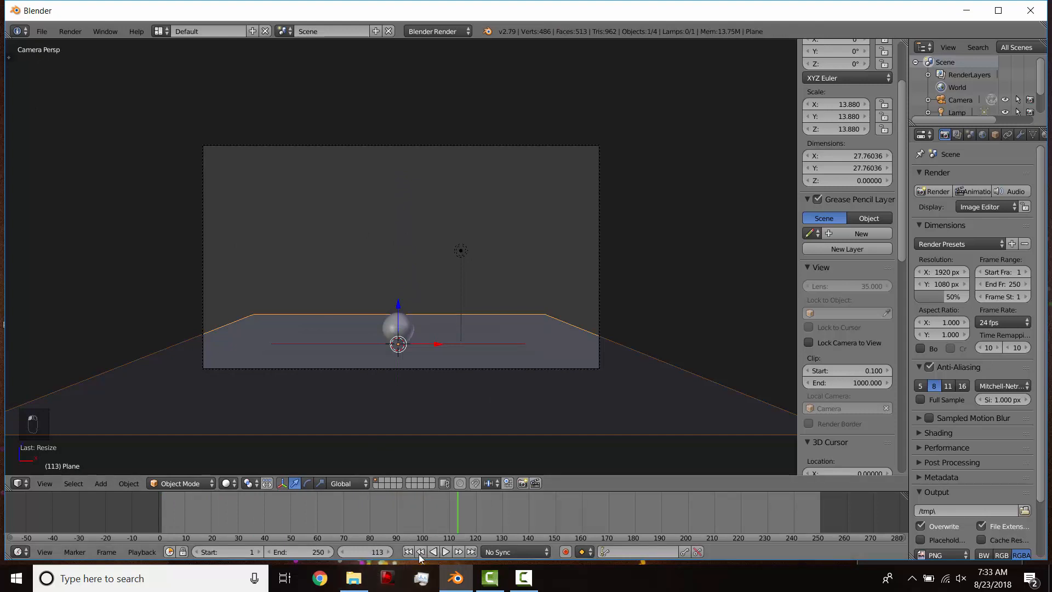
left_click(408, 552)
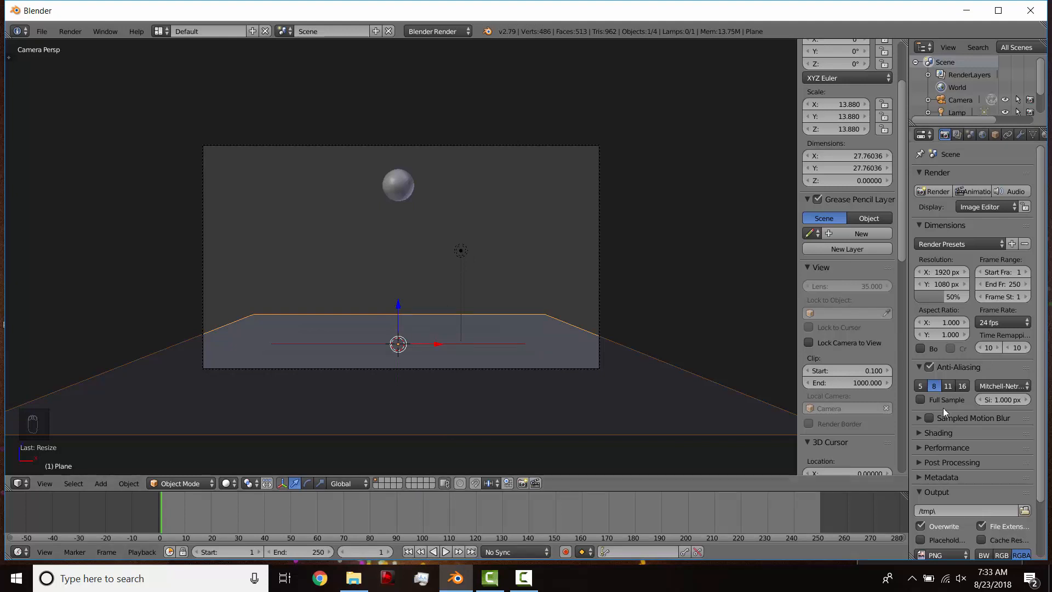
Set the render output format to FFmpeg video with an MPEG-4 container.
scroll(942, 419, "down", 2)
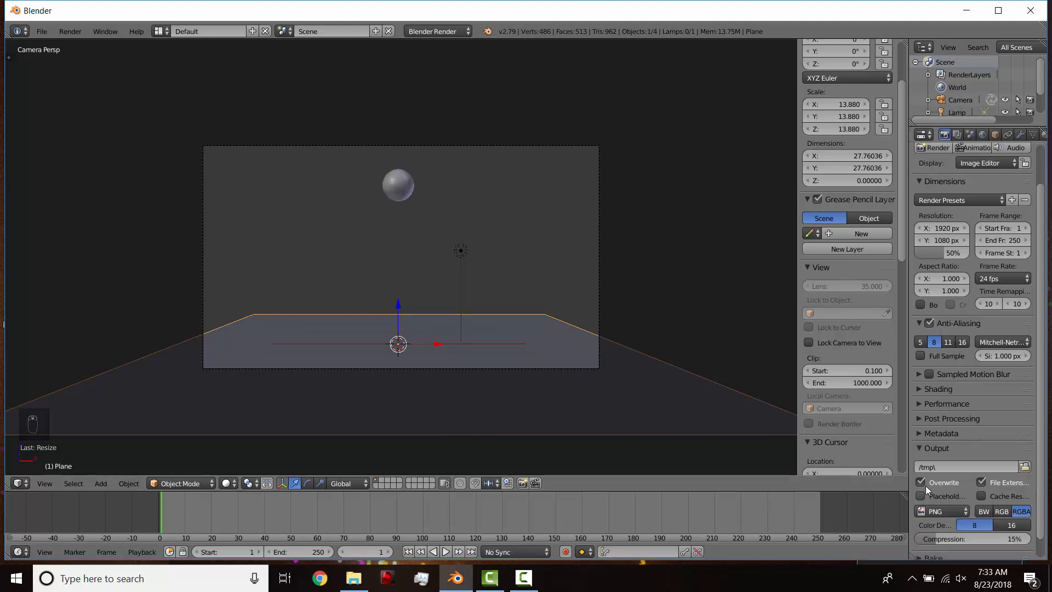
scroll(960, 466, "down", 1)
left_click(948, 490)
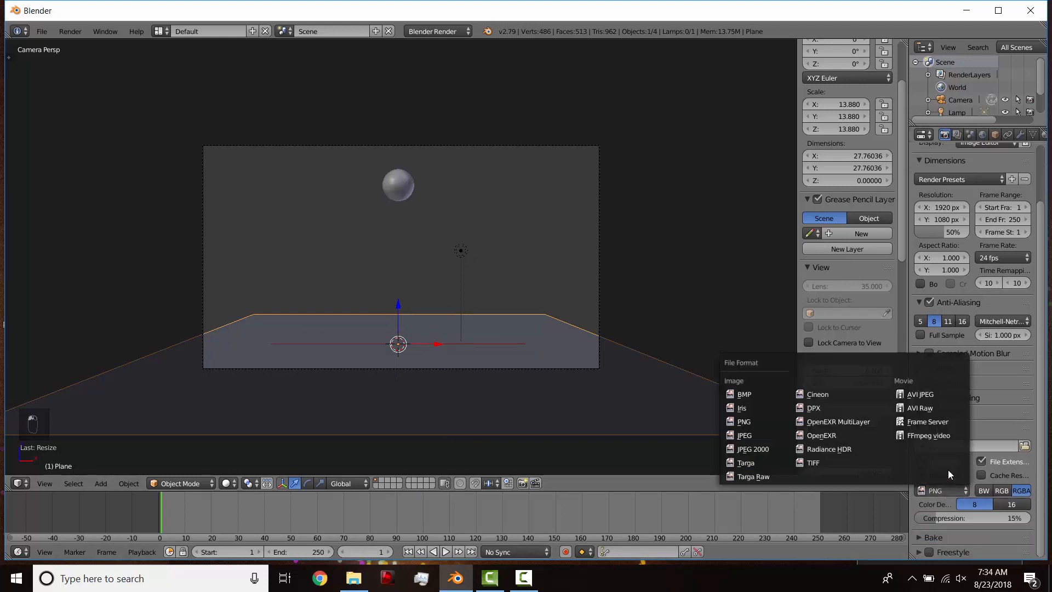
left_click(941, 436)
left_click(949, 511)
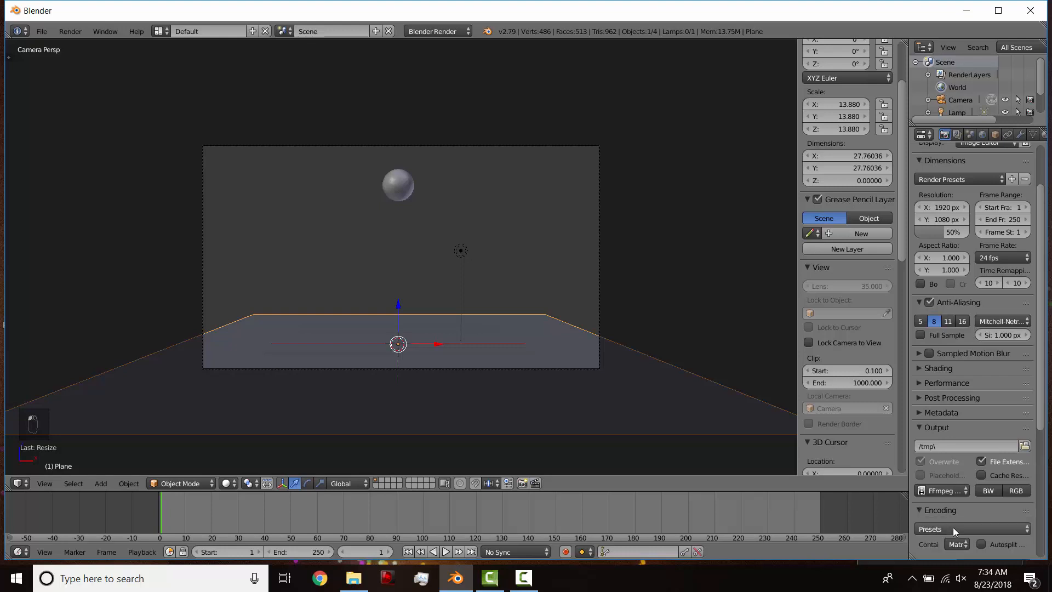
scroll(942, 508, "down", 2)
left_click(959, 502)
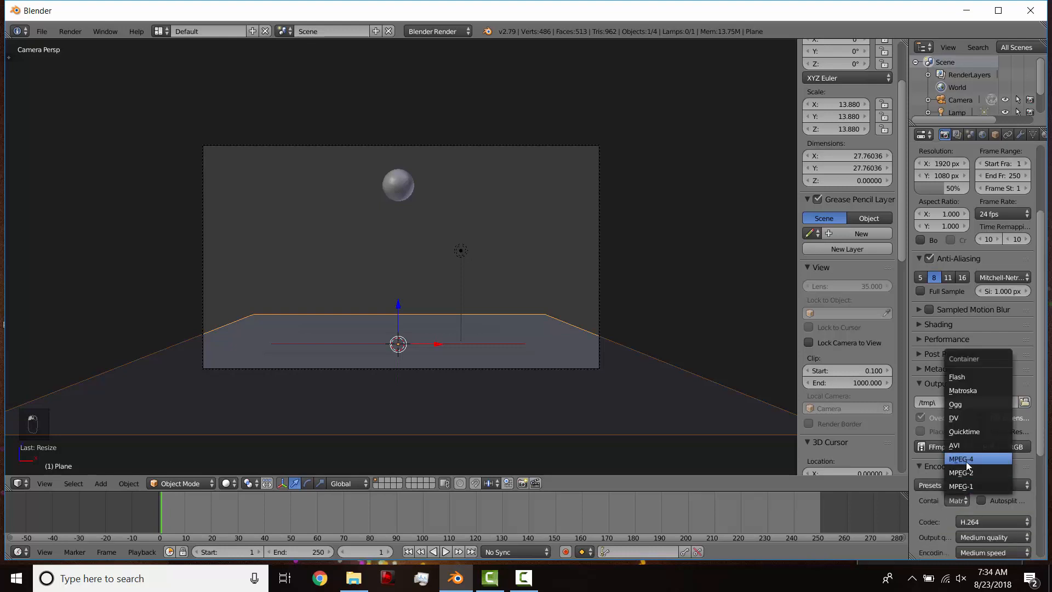
left_click(965, 461)
Set the render output folder to the Desktop.
scroll(952, 498, "down", 2)
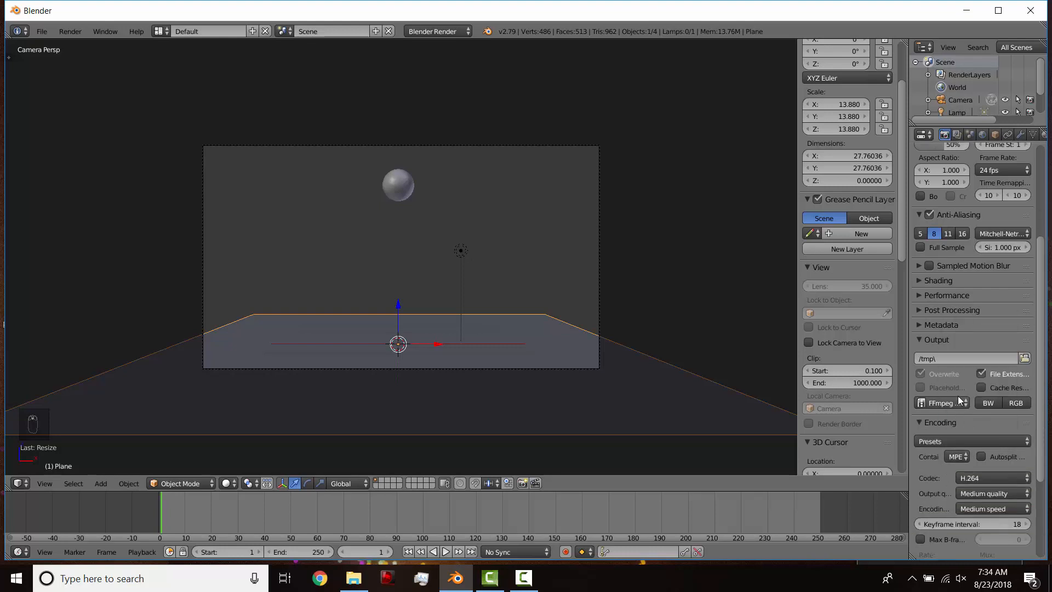
left_click(1025, 358)
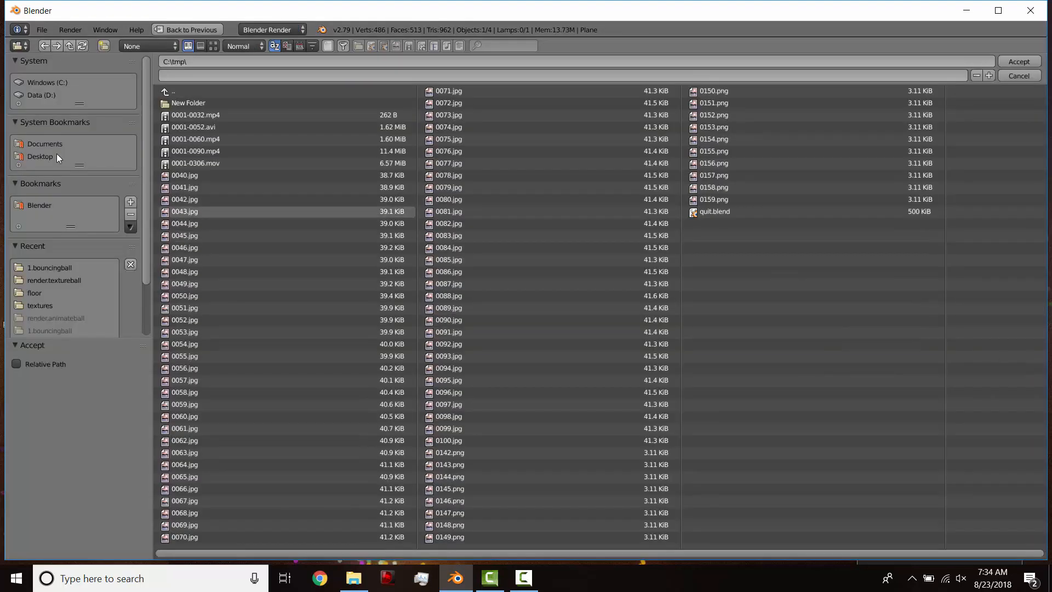
left_click(57, 156)
left_click(1017, 70)
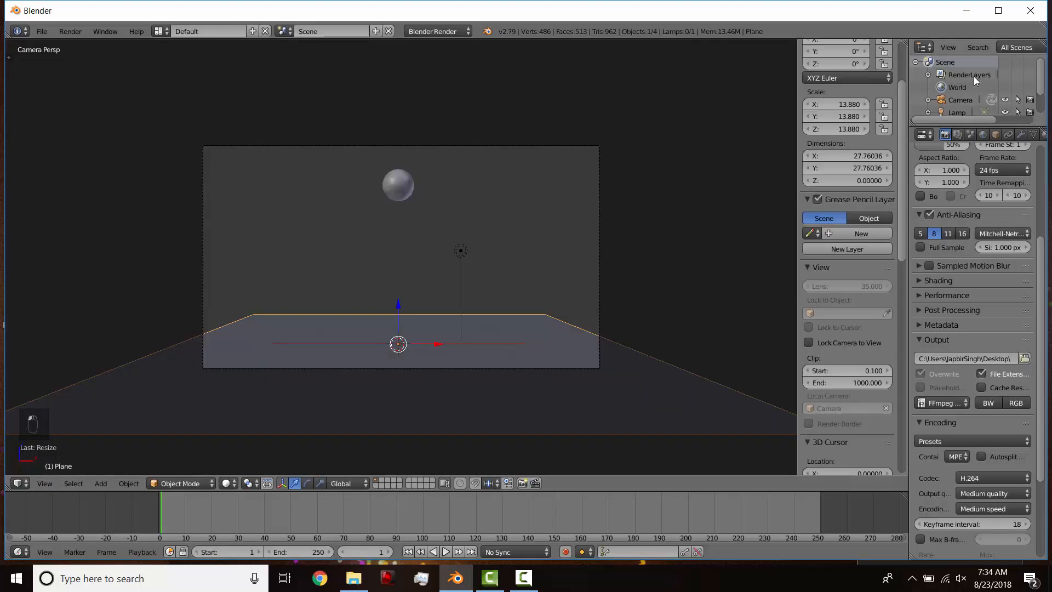
Turn on Only Render for the 3D View display and hide the transform manipulator.
scroll(854, 363, "down", 5)
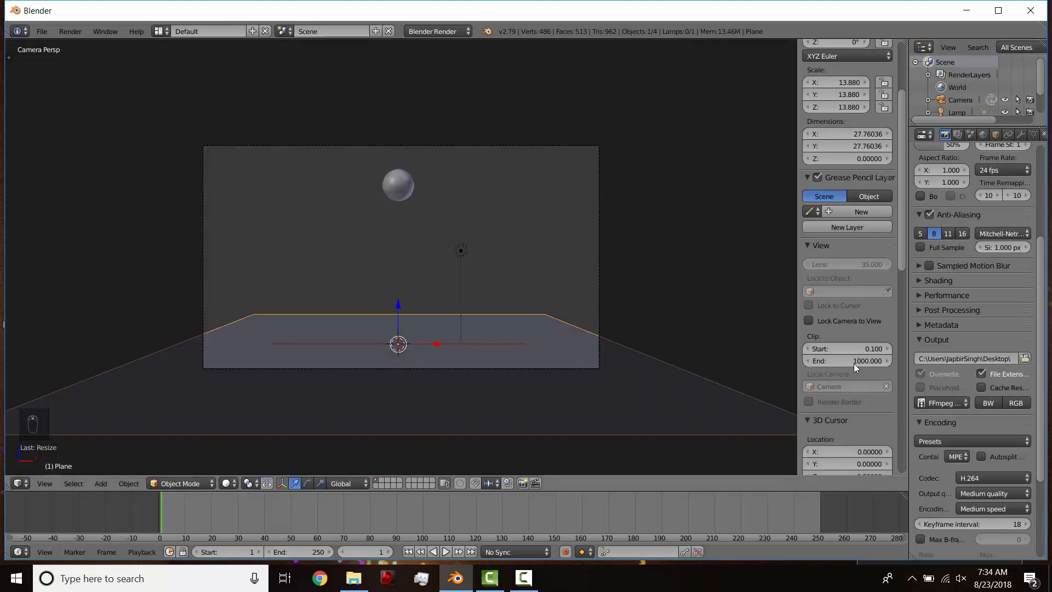
scroll(854, 364, "up", 5)
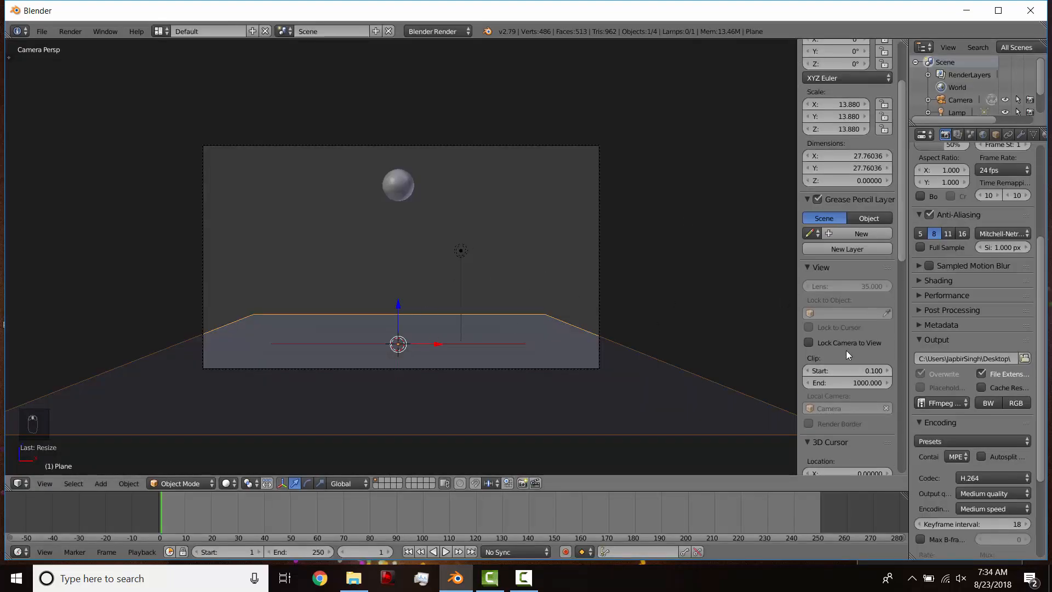
scroll(846, 349, "down", 2)
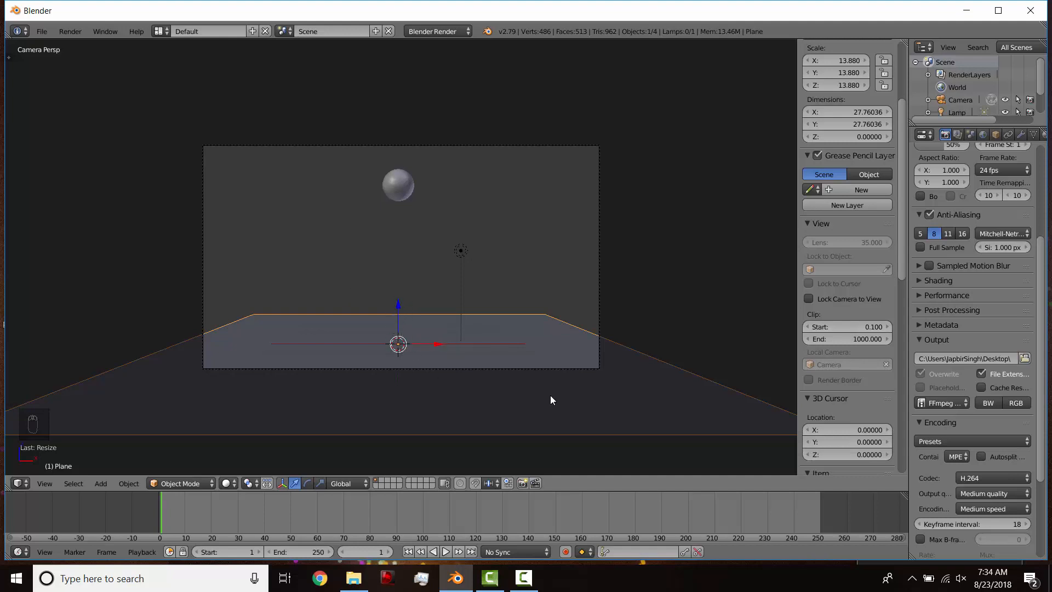
scroll(823, 304, "down", 6)
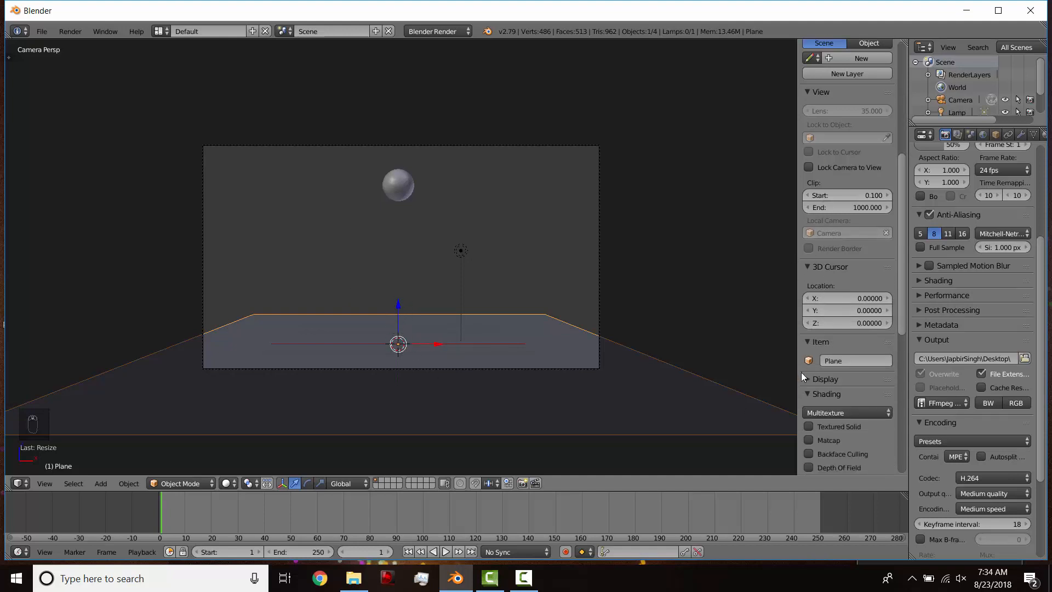
left_click(808, 397)
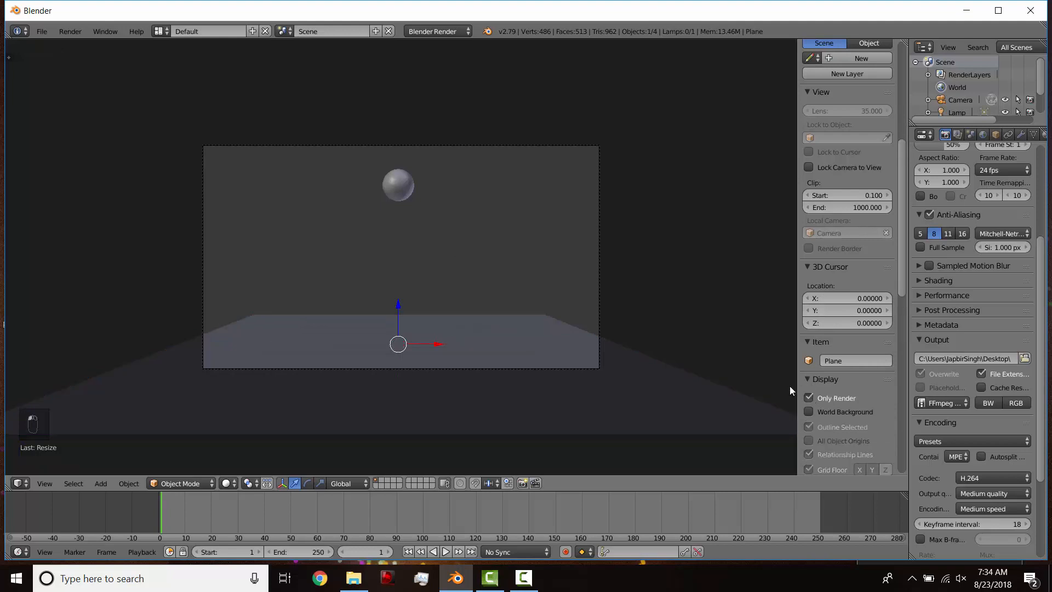
left_click(282, 484)
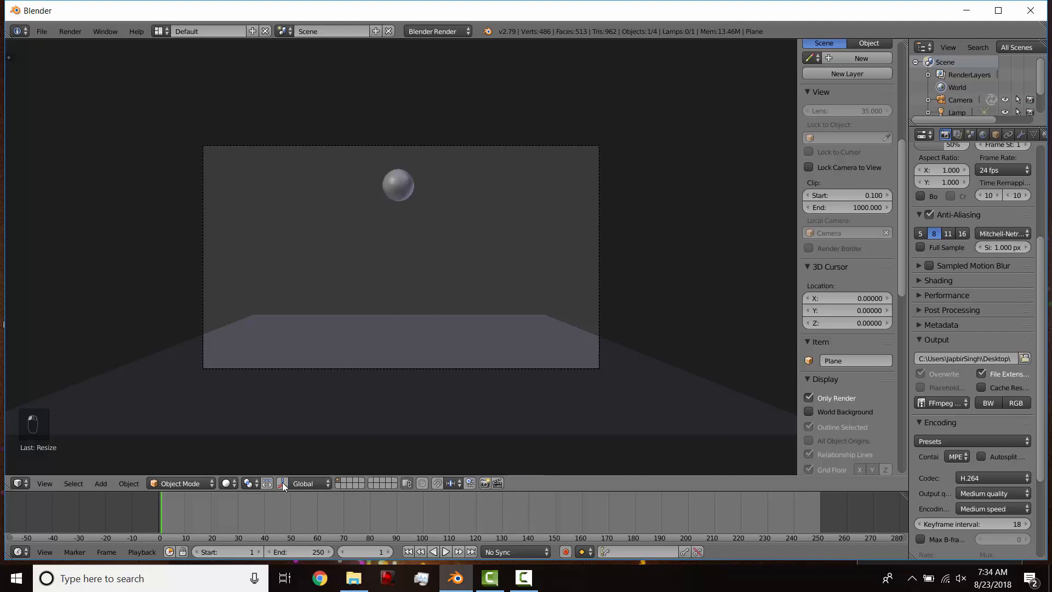
Play the bounce from the first frame and scrub through the timeline to examine where the ball's motion ends.
left_click(69, 31)
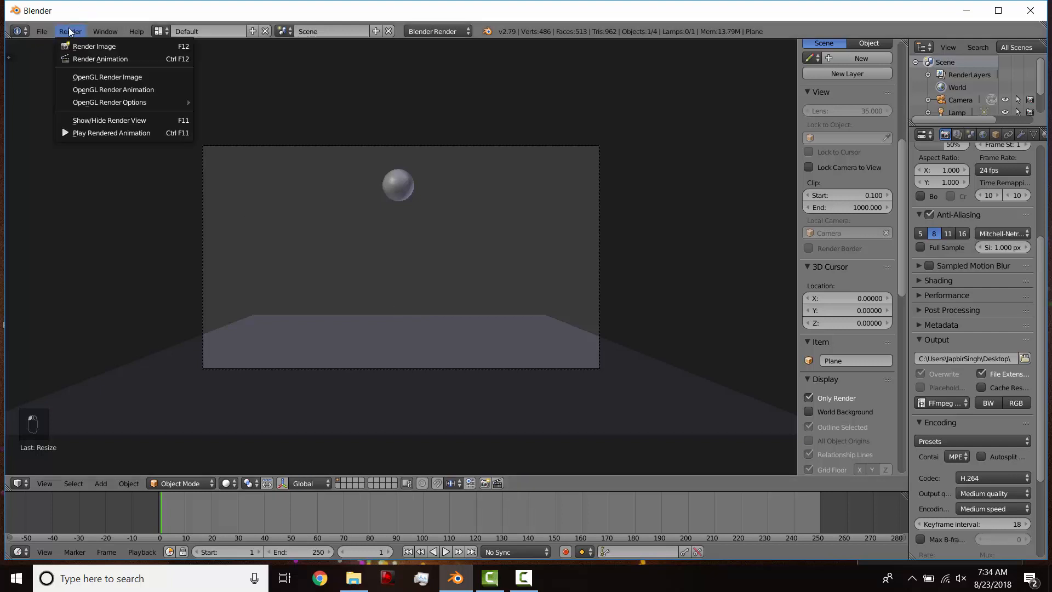
left_click(70, 30)
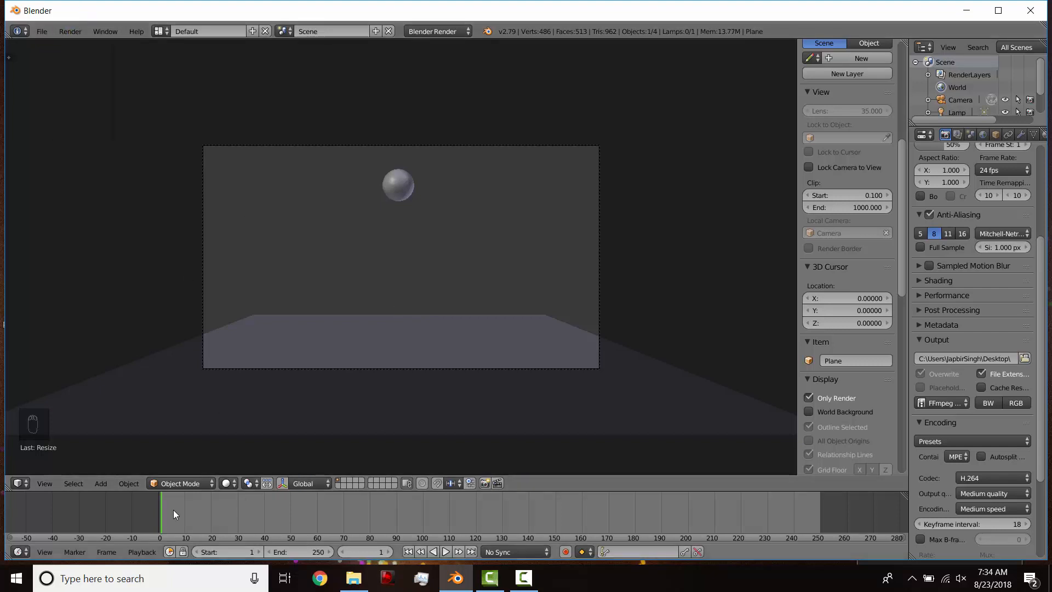
key("alt+a")
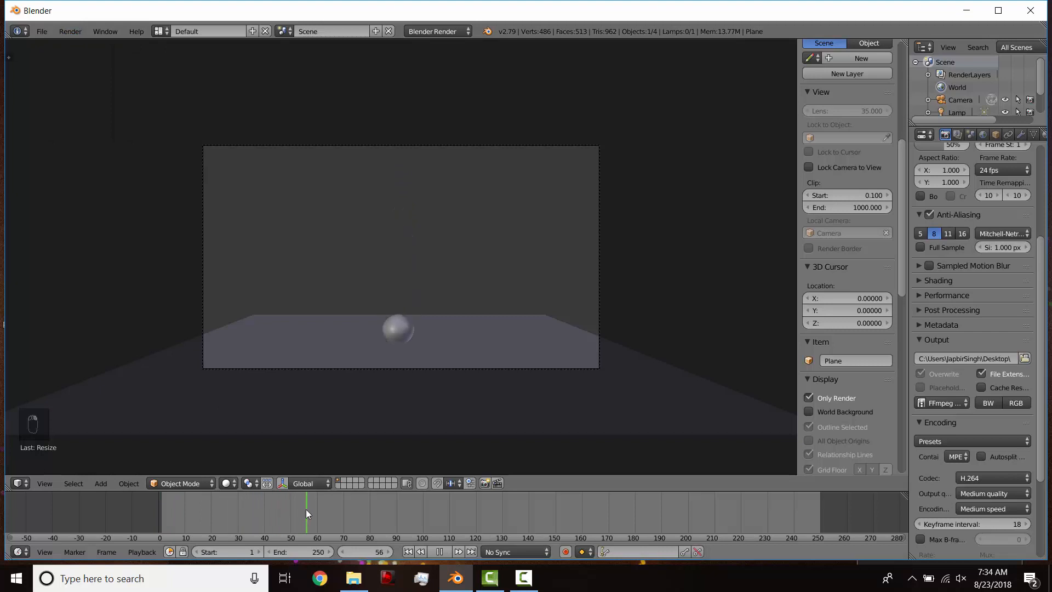
key("alt+a")
key("alt+a")
left_click_drag(314, 507, 374, 515)
key("alt+a")
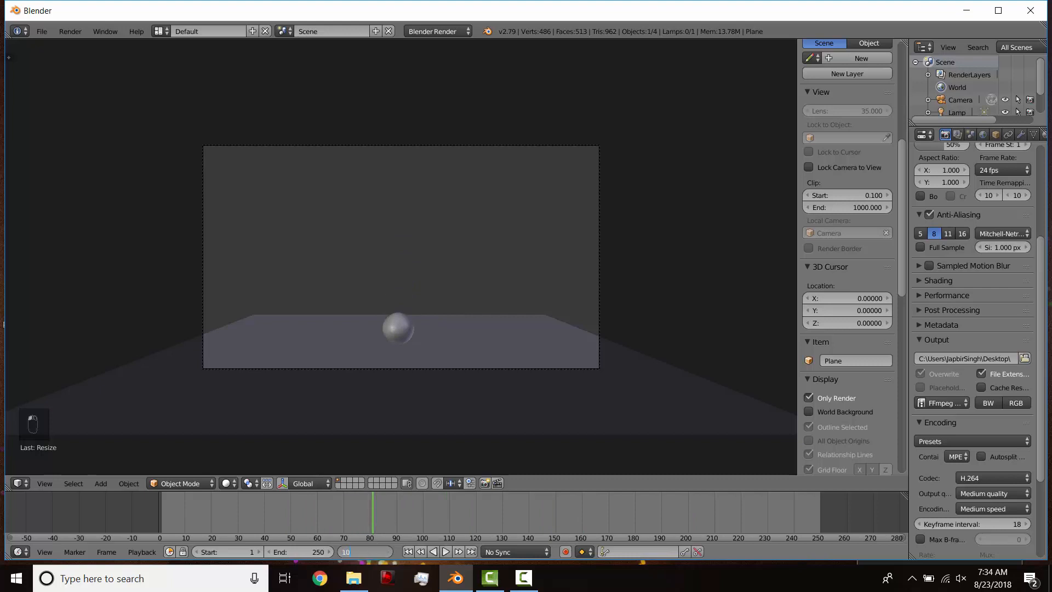
Move the current frame to 100 and set the animation's end frame to 100.
type("0")
key("Return")
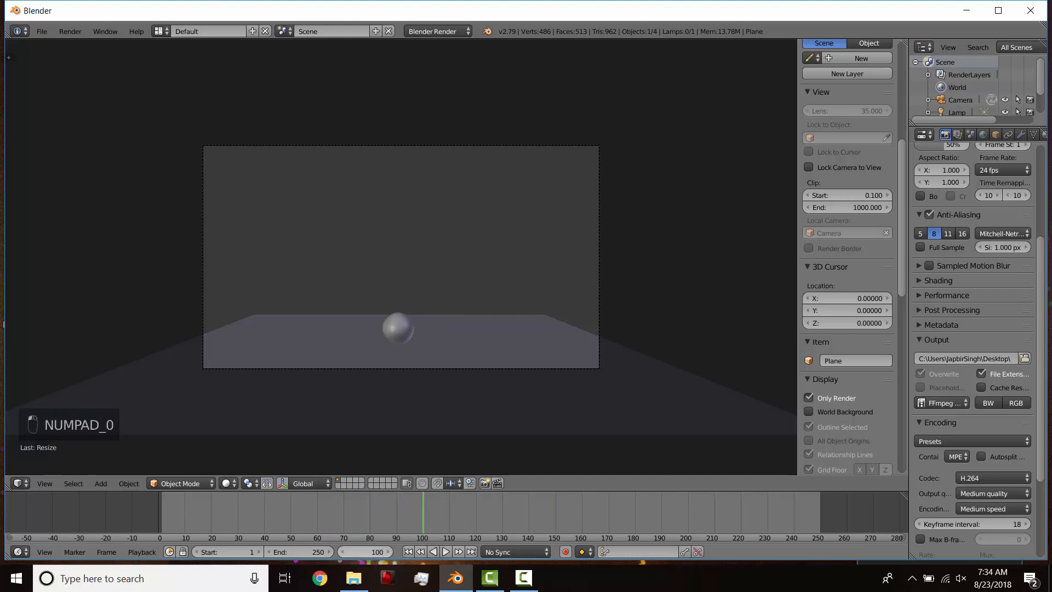
left_click(313, 551)
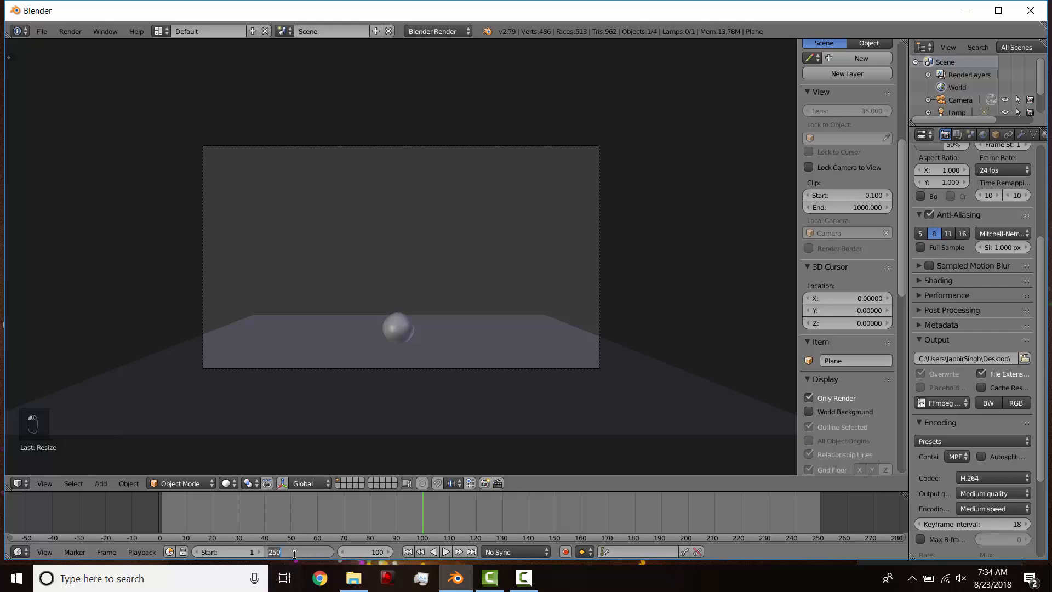
type("100")
key("Return")
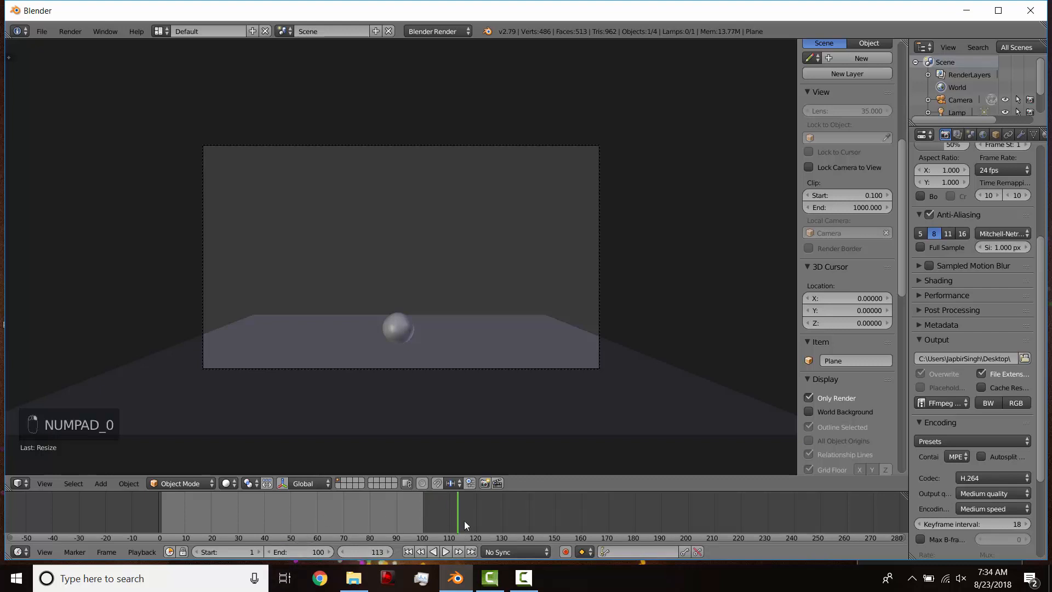
Set the end frame from a playhead position beyond frame 100, and reset it from the playhead at frame 100.
key("e")
left_click_drag(465, 521, 423, 519)
key("e")
key("e")
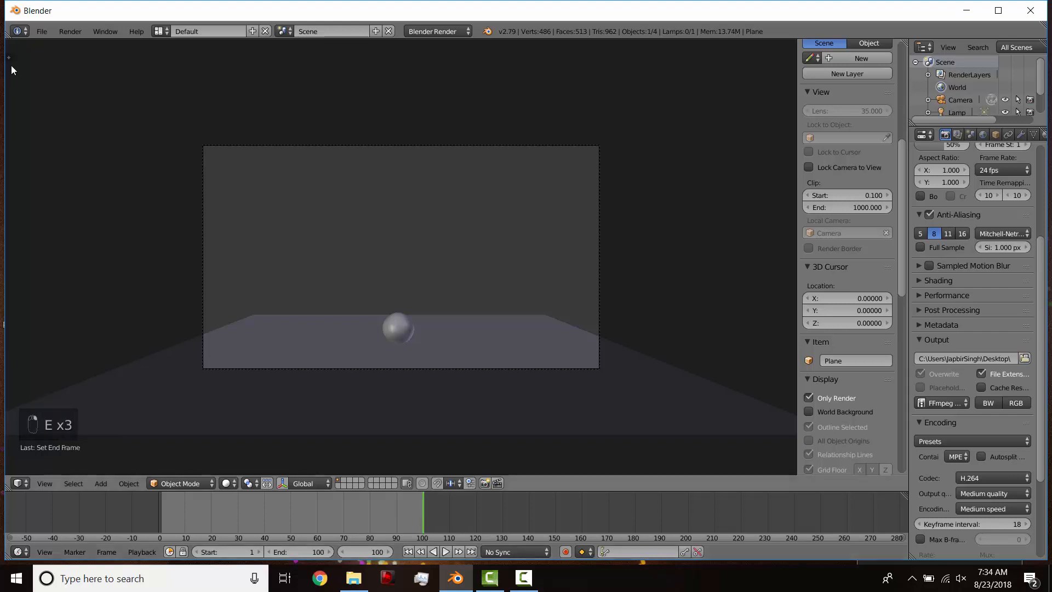
Render the bouncing ball animation to video with OpenGL Render Animation.
left_click(71, 32)
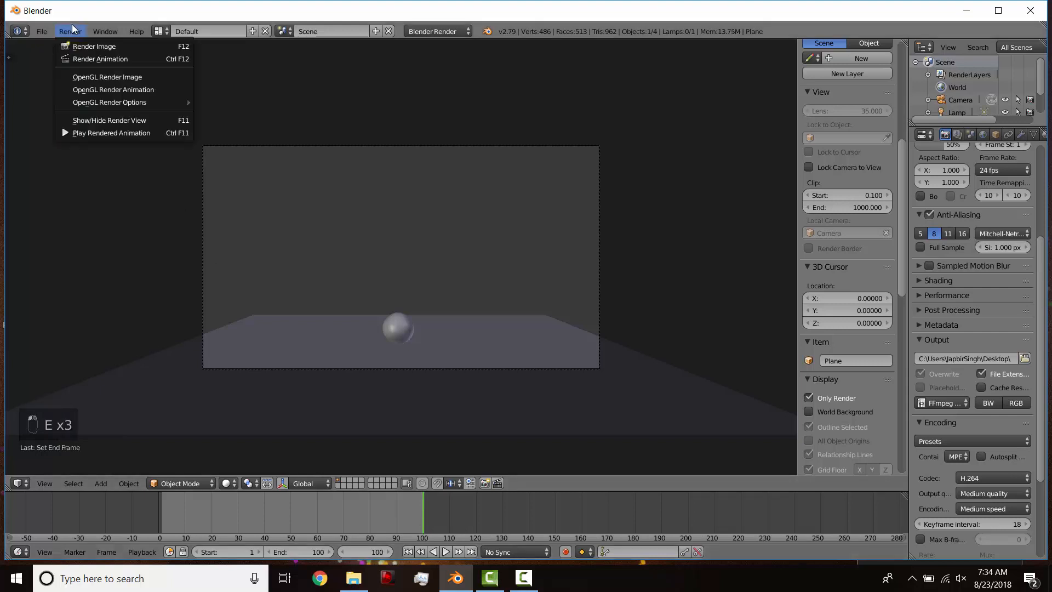
left_click(168, 94)
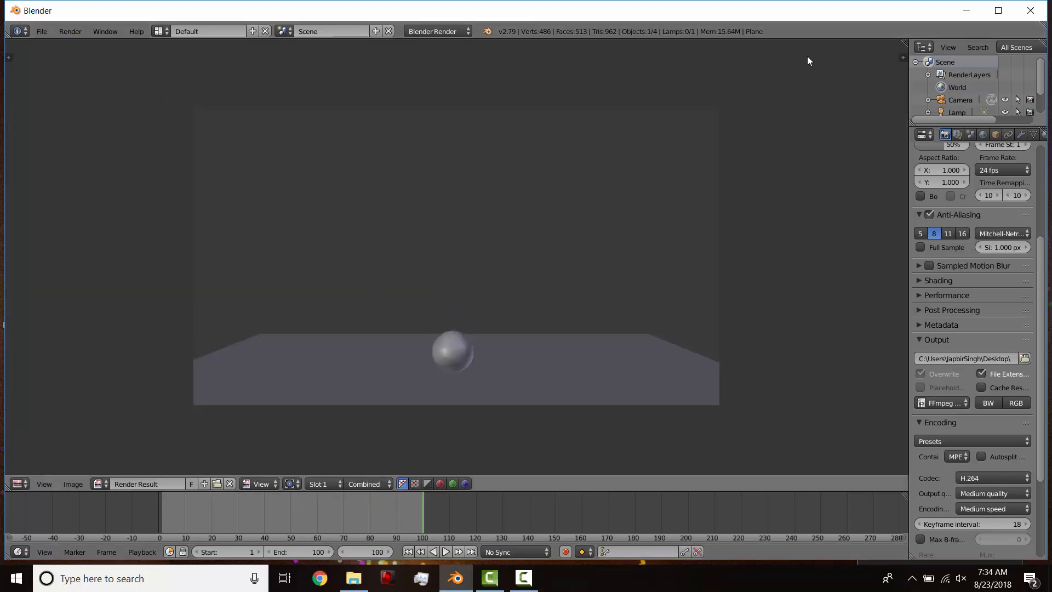
Minimize Blender, play the rendered 0001-0100.mp4 from the desktop in VLC media player, and close the player.
left_click(967, 10)
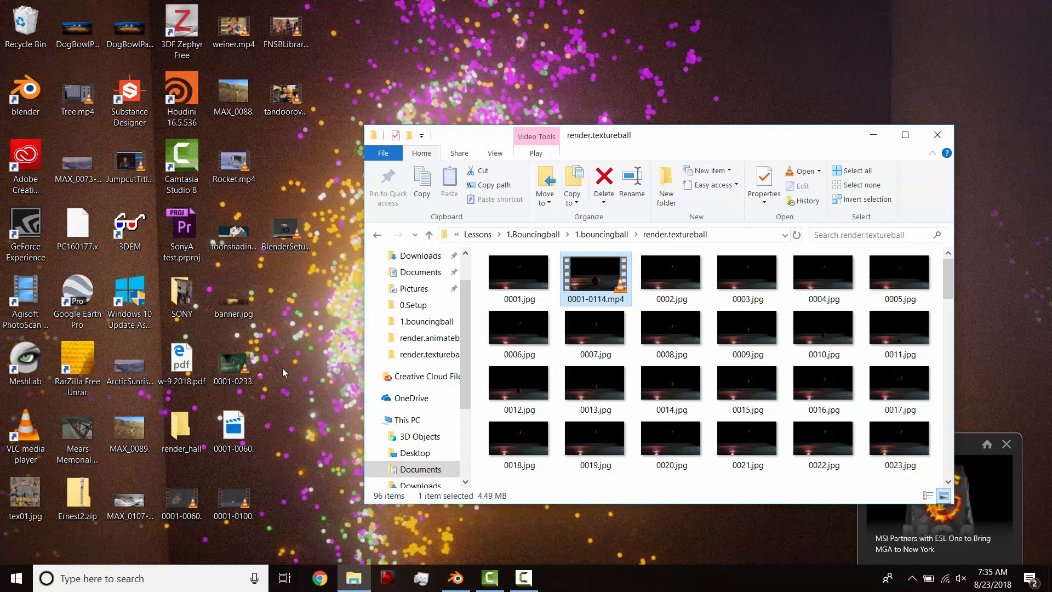
double_click(240, 497)
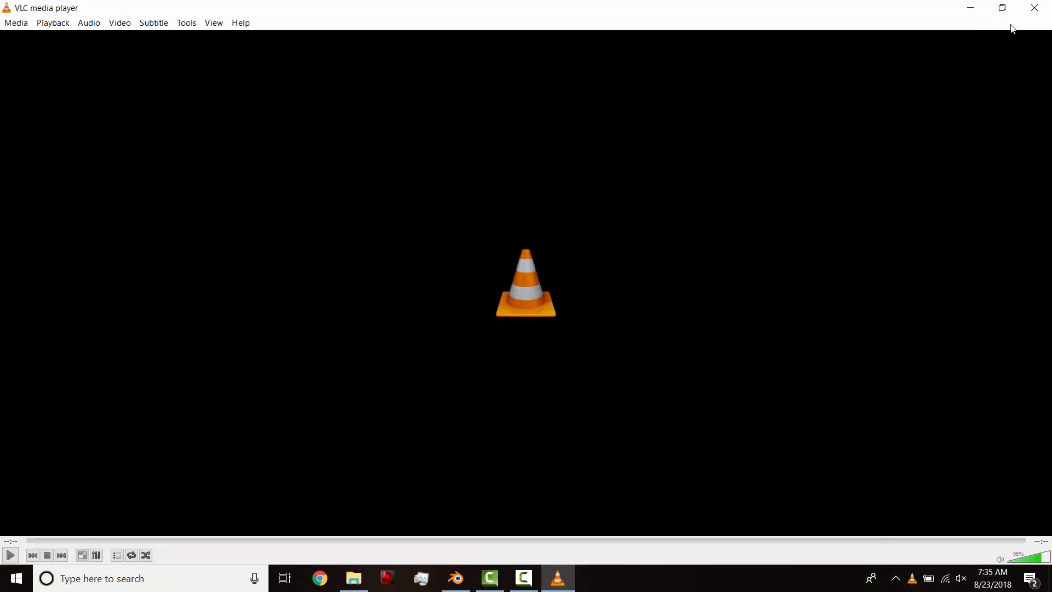
left_click(10, 555)
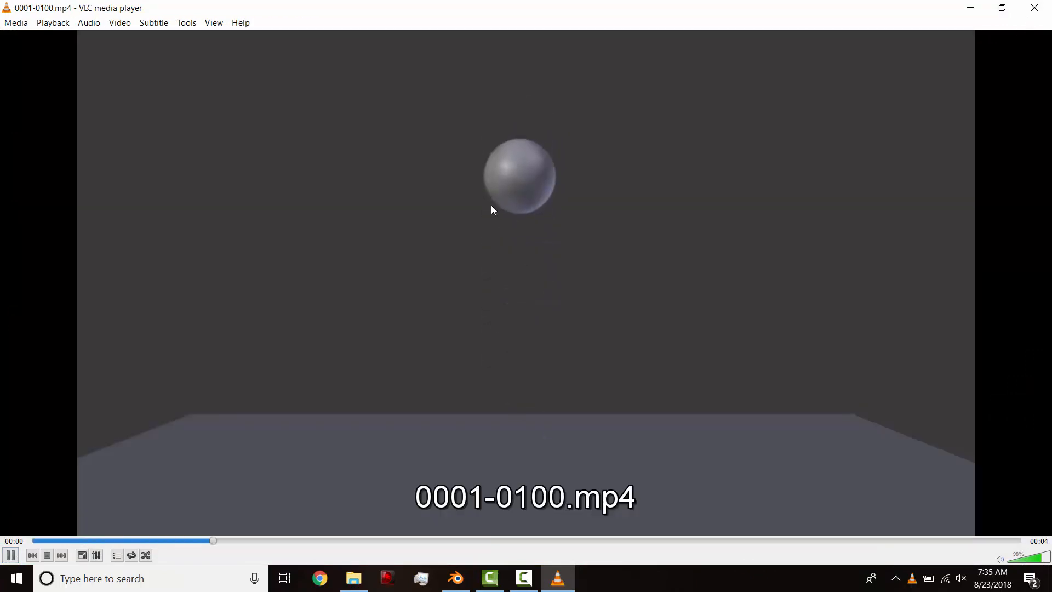
left_click(1026, 9)
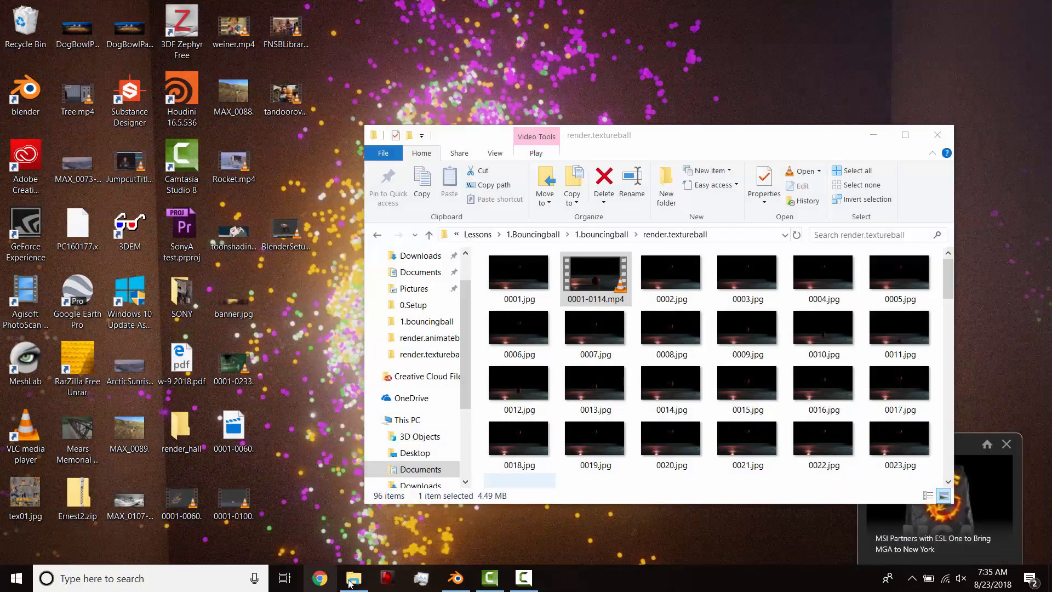
Switch back to Blender and raise the render resolution scale to 100%.
left_click(458, 578)
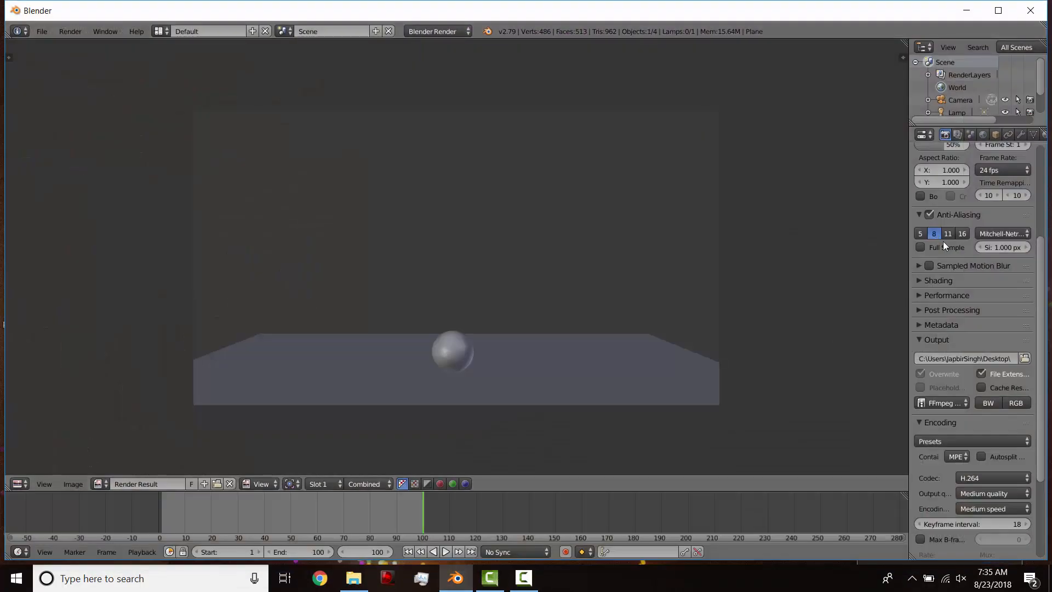
scroll(943, 241, "up", 5)
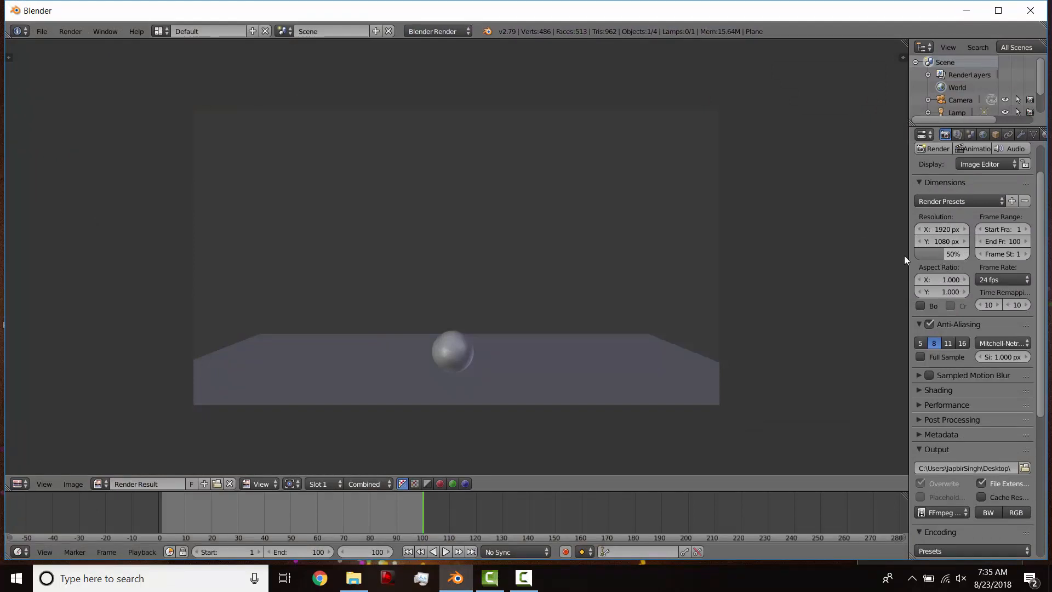
left_click_drag(943, 253, 967, 253)
Start a full Blender Render of the animation and cancel it.
left_click(960, 149)
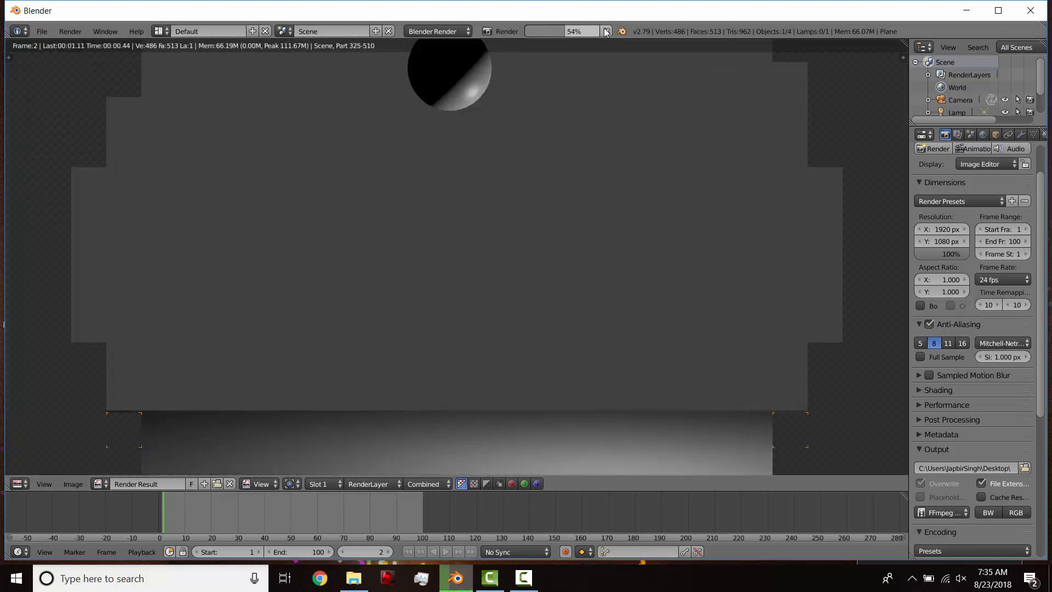
left_click(606, 31)
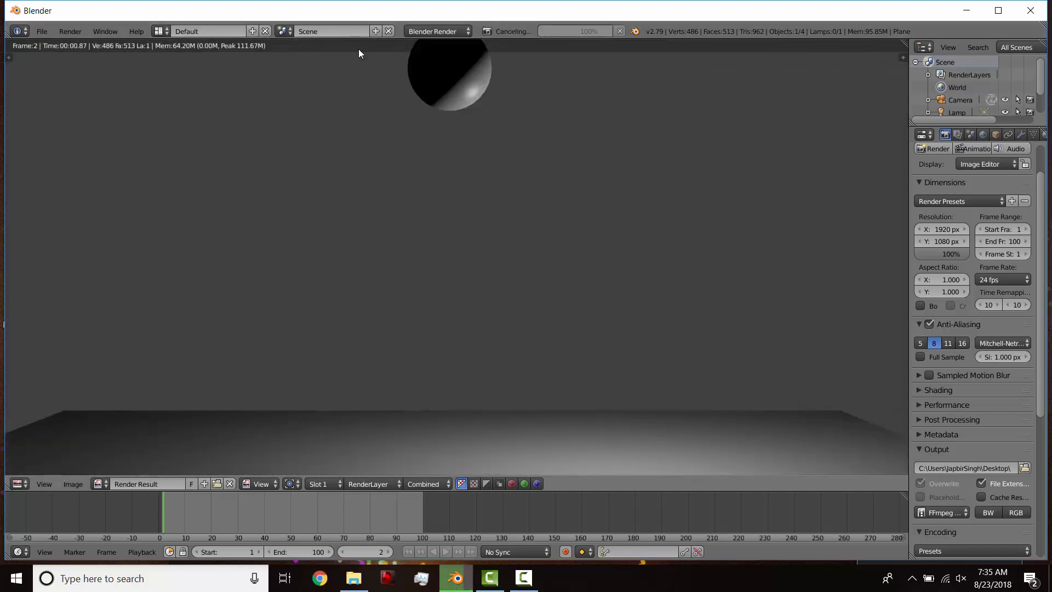
Render the animation again with OpenGL Render Animation, now at 100% resolution.
left_click(70, 31)
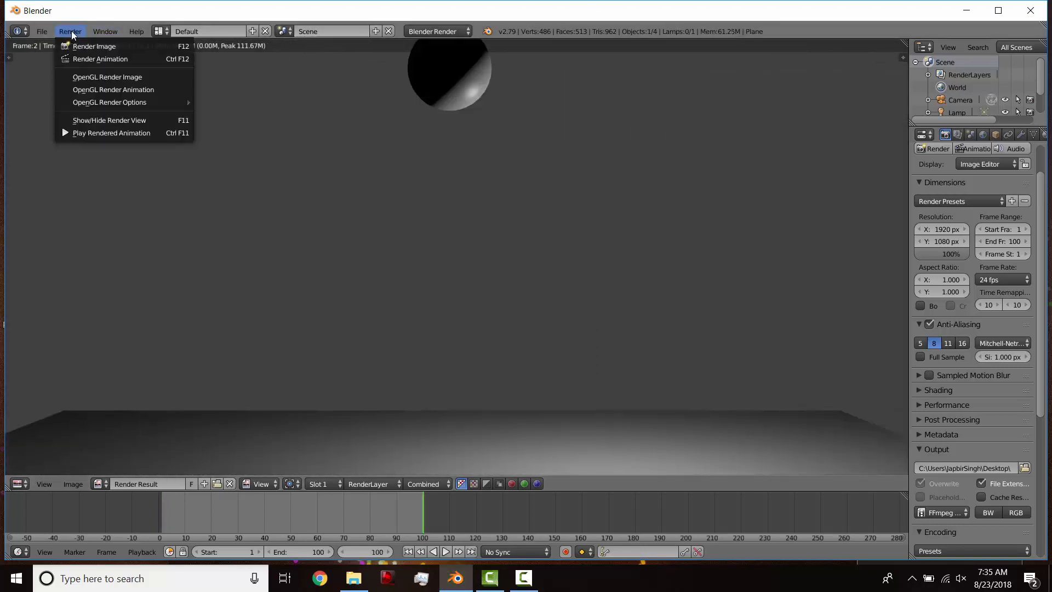
left_click(97, 91)
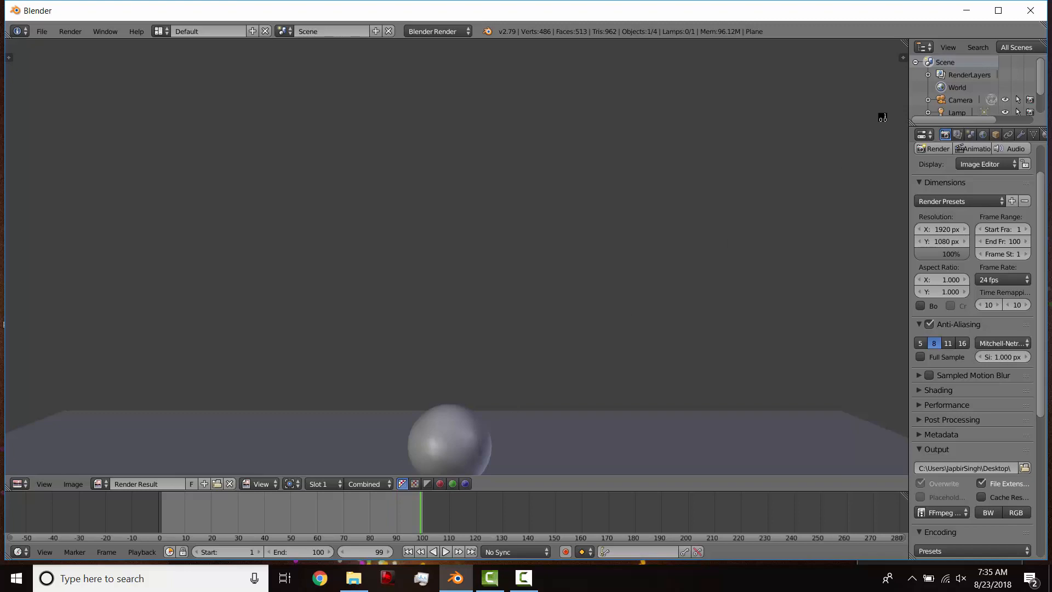
Minimize Blender, watch the re-rendered 0001-0100.mp4 from the desktop in VLC media player, and close the player.
left_click(962, 12)
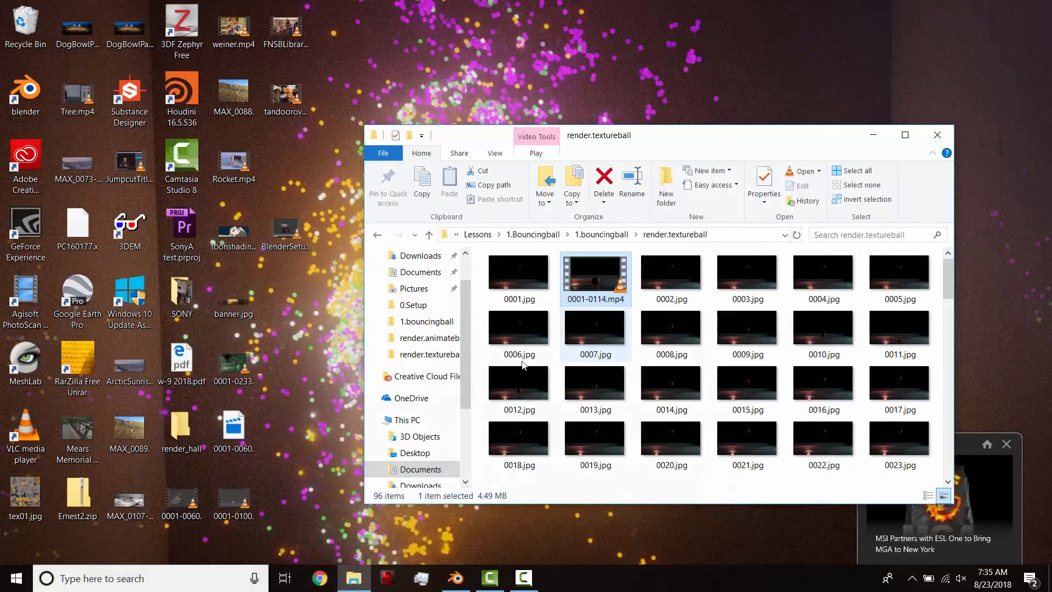
double_click(234, 499)
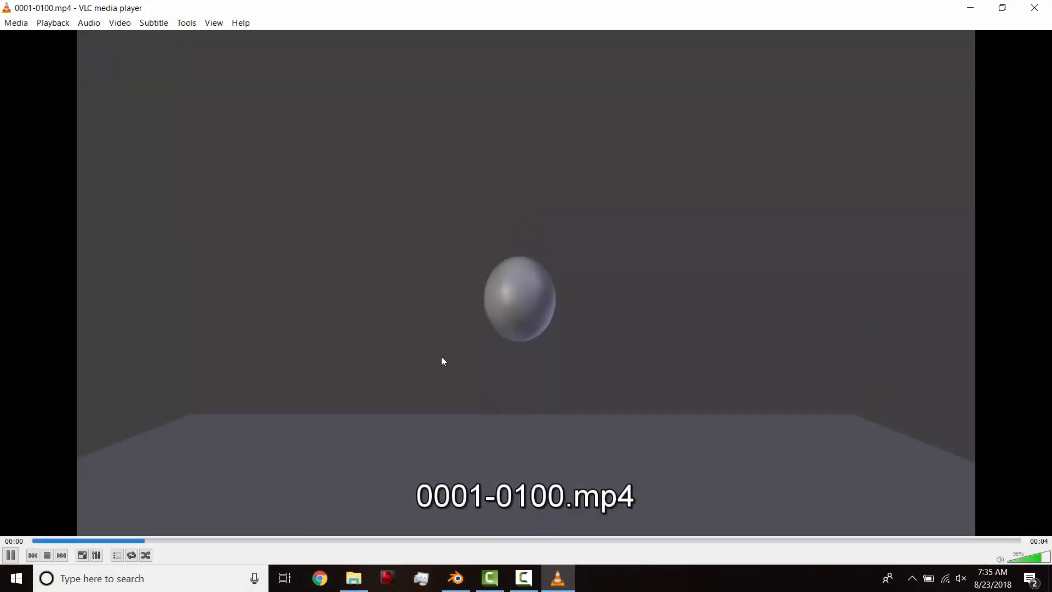
double_click(442, 360)
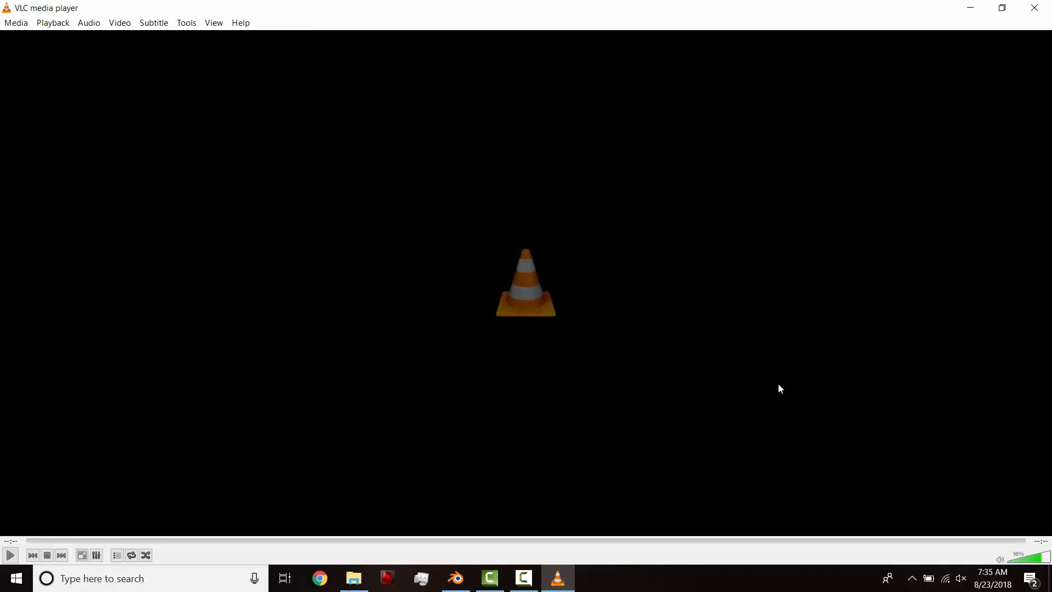
left_click(1034, 7)
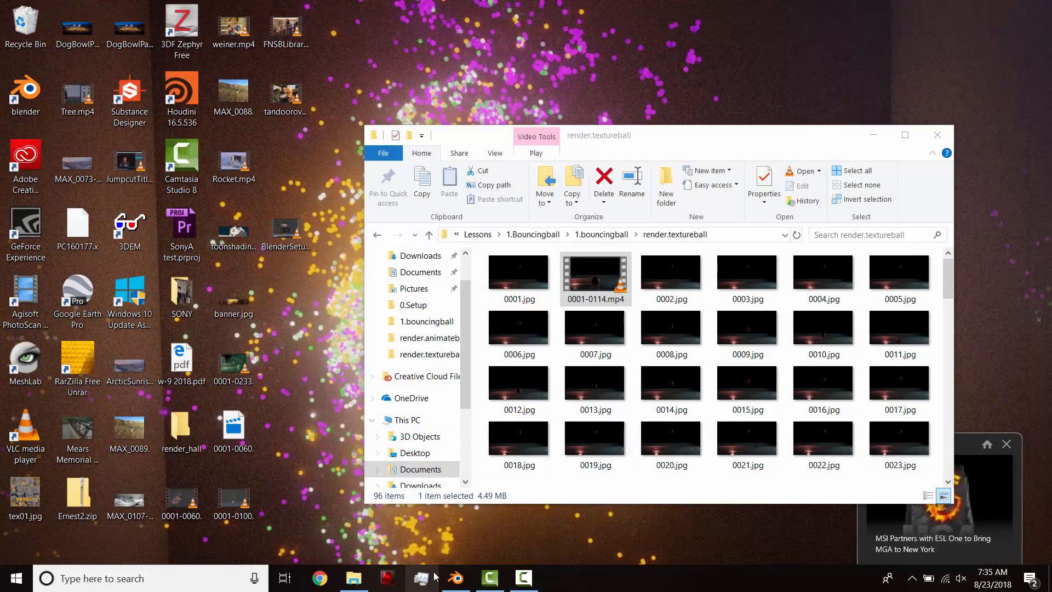
left_click(523, 577)
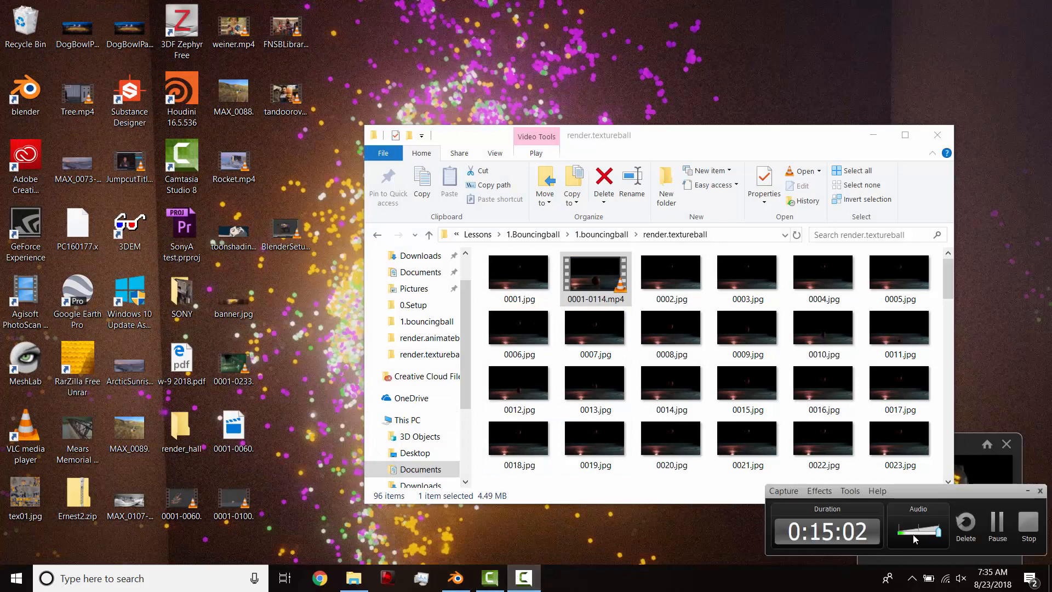